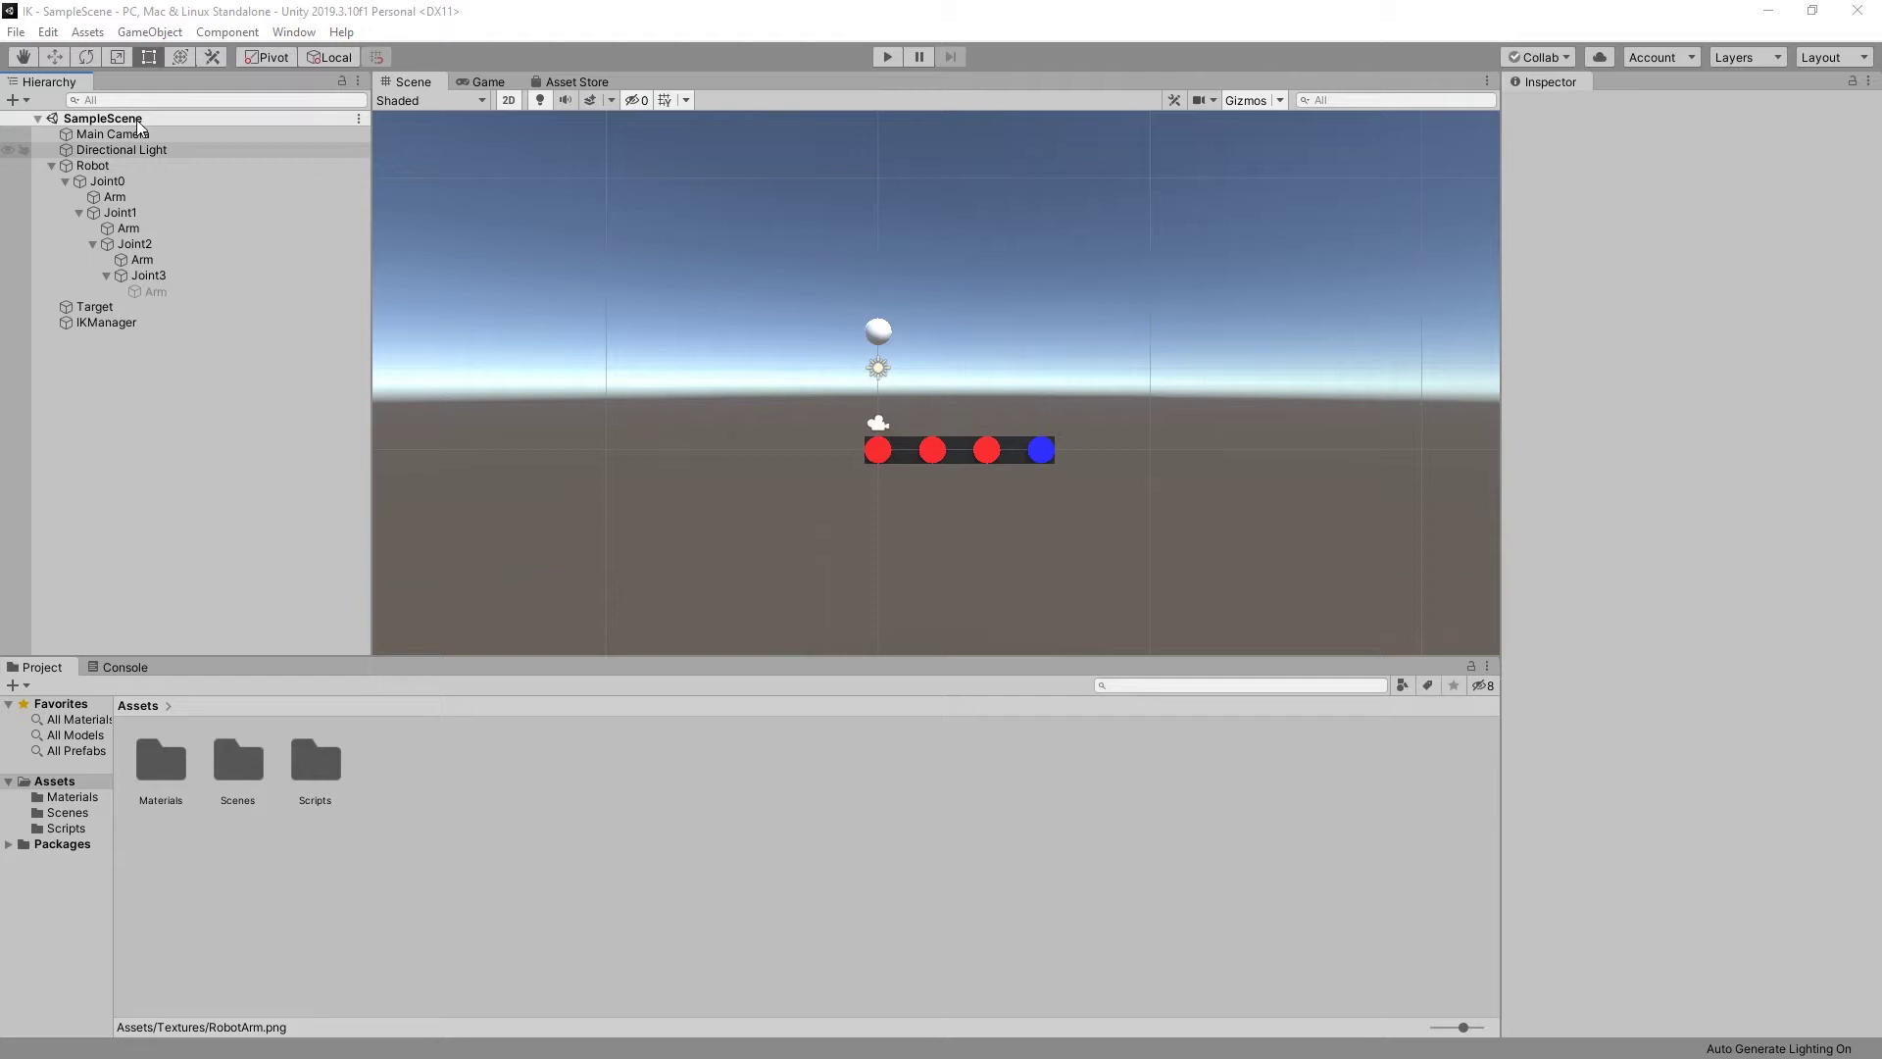
Step: Import the RobotArm.unitypackage custom package, adding its Textures folder to Assets
{"action": "left_click", "coordinate": [87, 32]}
{"action": "mouse_move", "coordinate": [315, 273]}
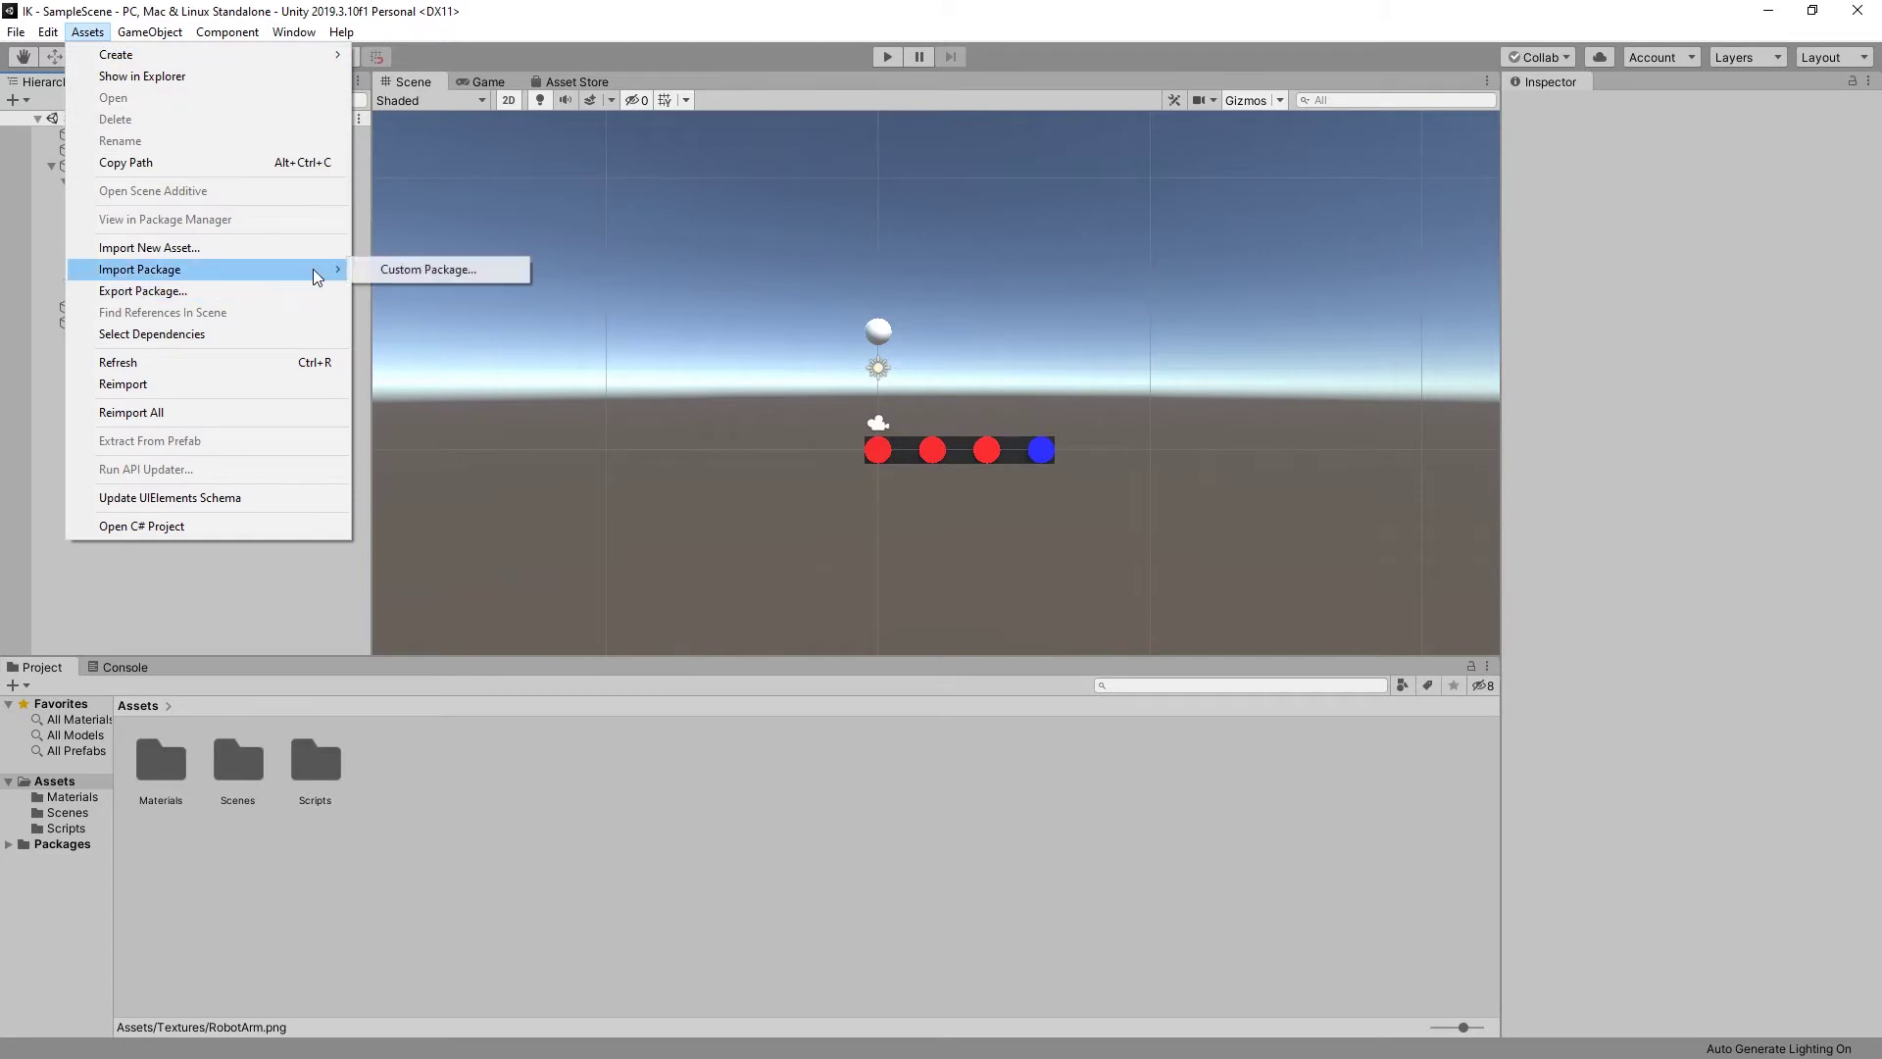
{"action": "left_click", "coordinate": [399, 268]}
{"action": "left_click", "coordinate": [213, 191]}
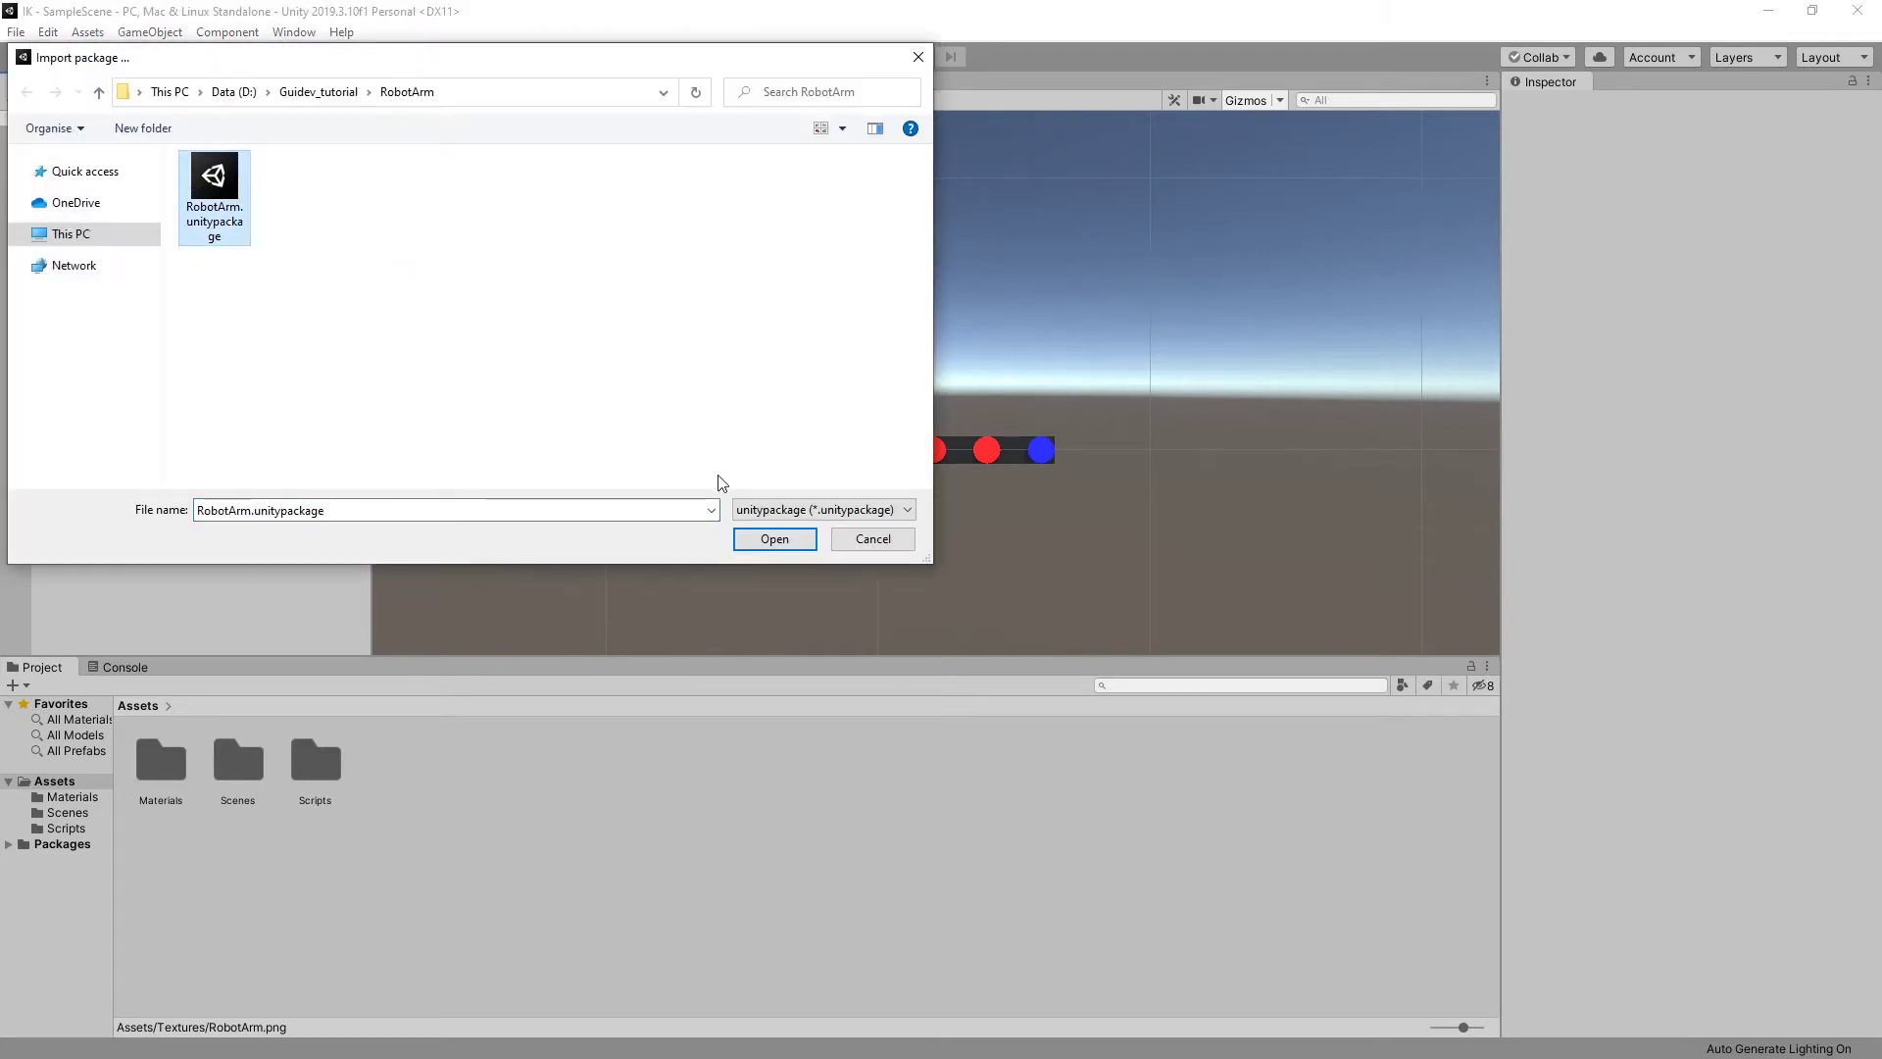
{"action": "left_click", "coordinate": [774, 538]}
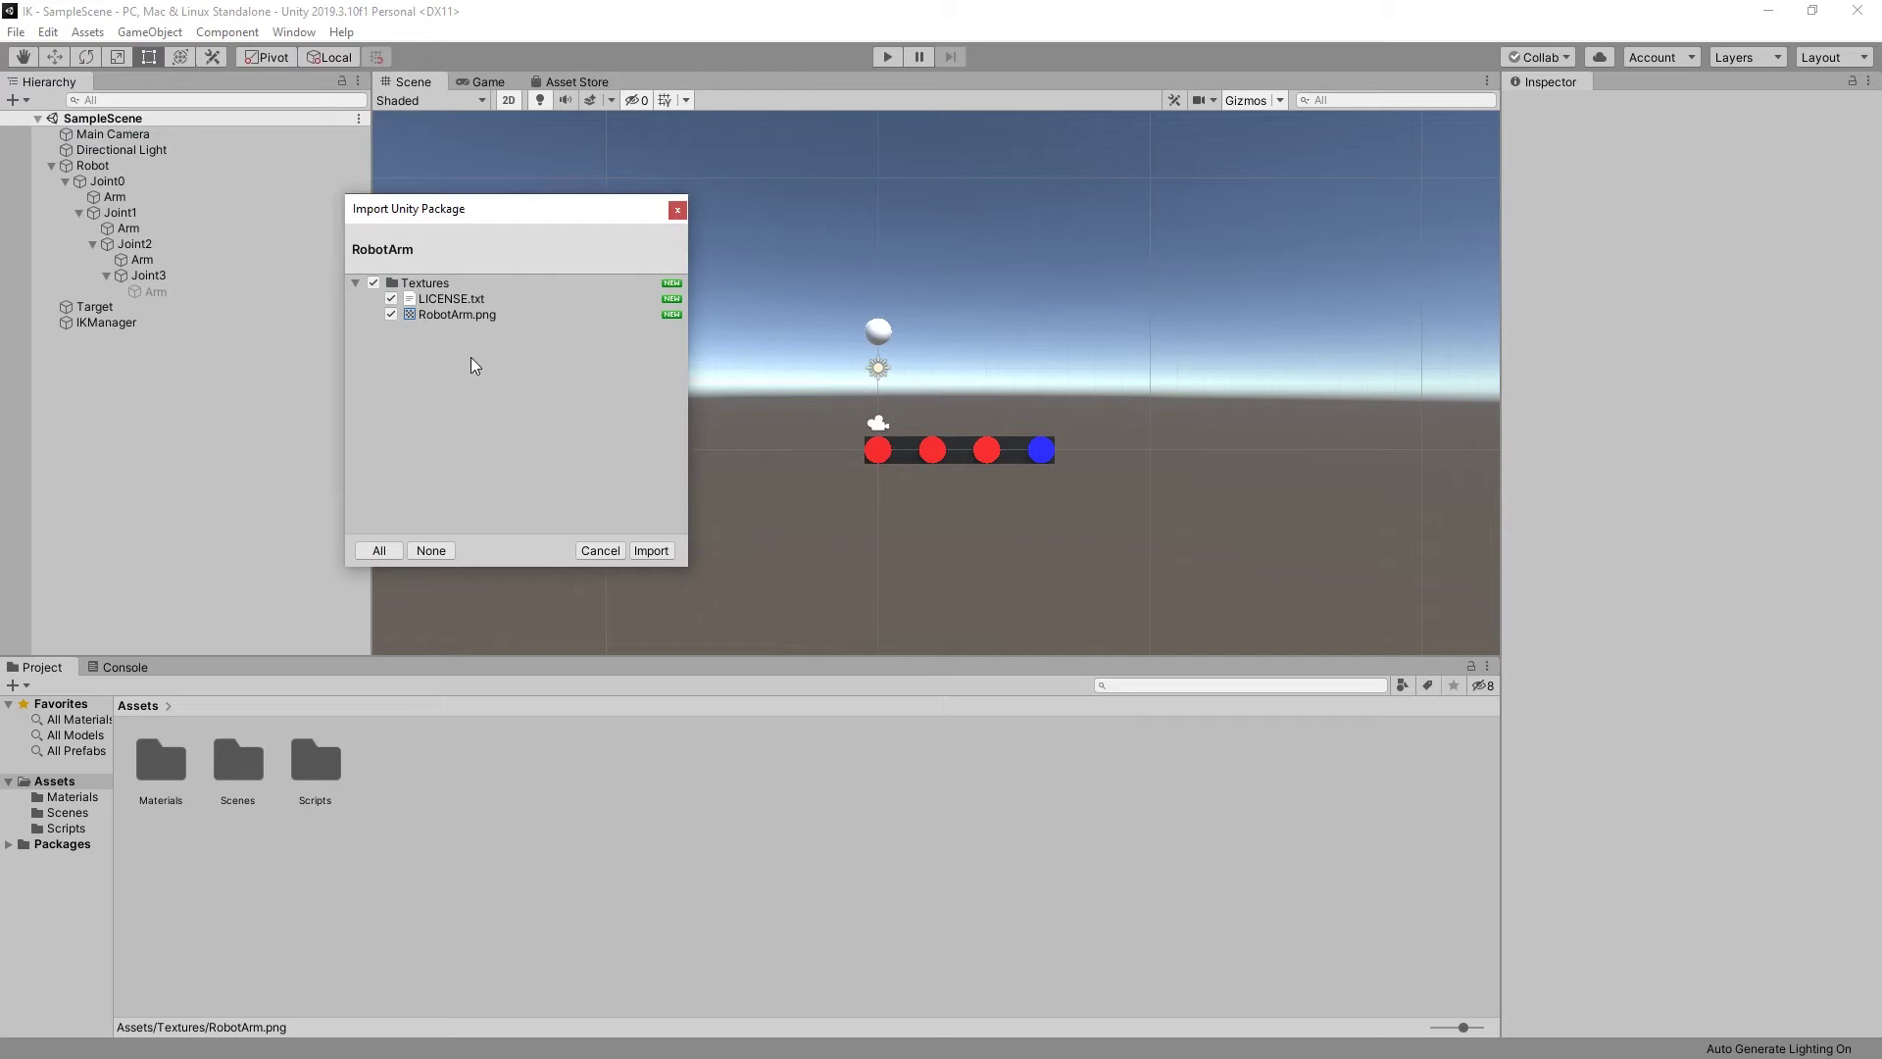
{"action": "left_click", "coordinate": [651, 551]}
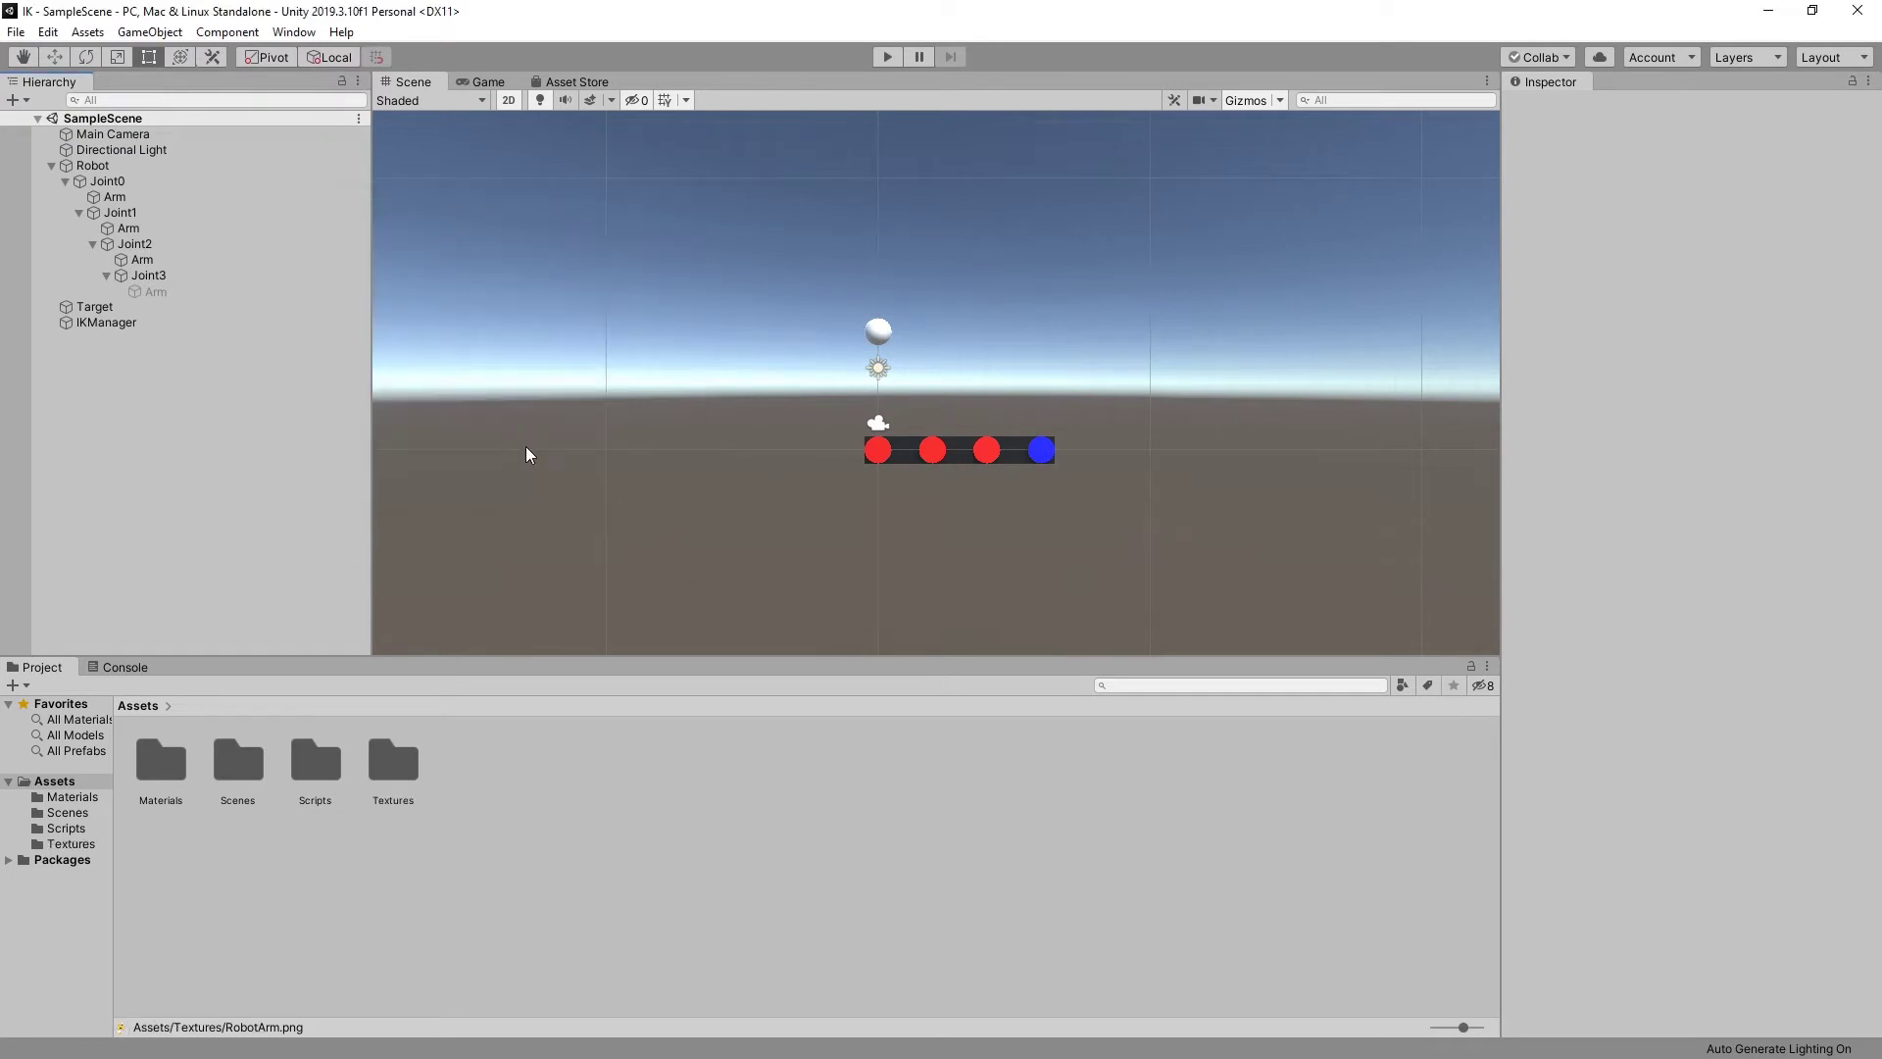
Step: Select the RobotArm texture in the Textures folder and try to open it in the Sprite Editor
{"action": "left_click", "coordinate": [70, 843]}
{"action": "left_click", "coordinate": [238, 762]}
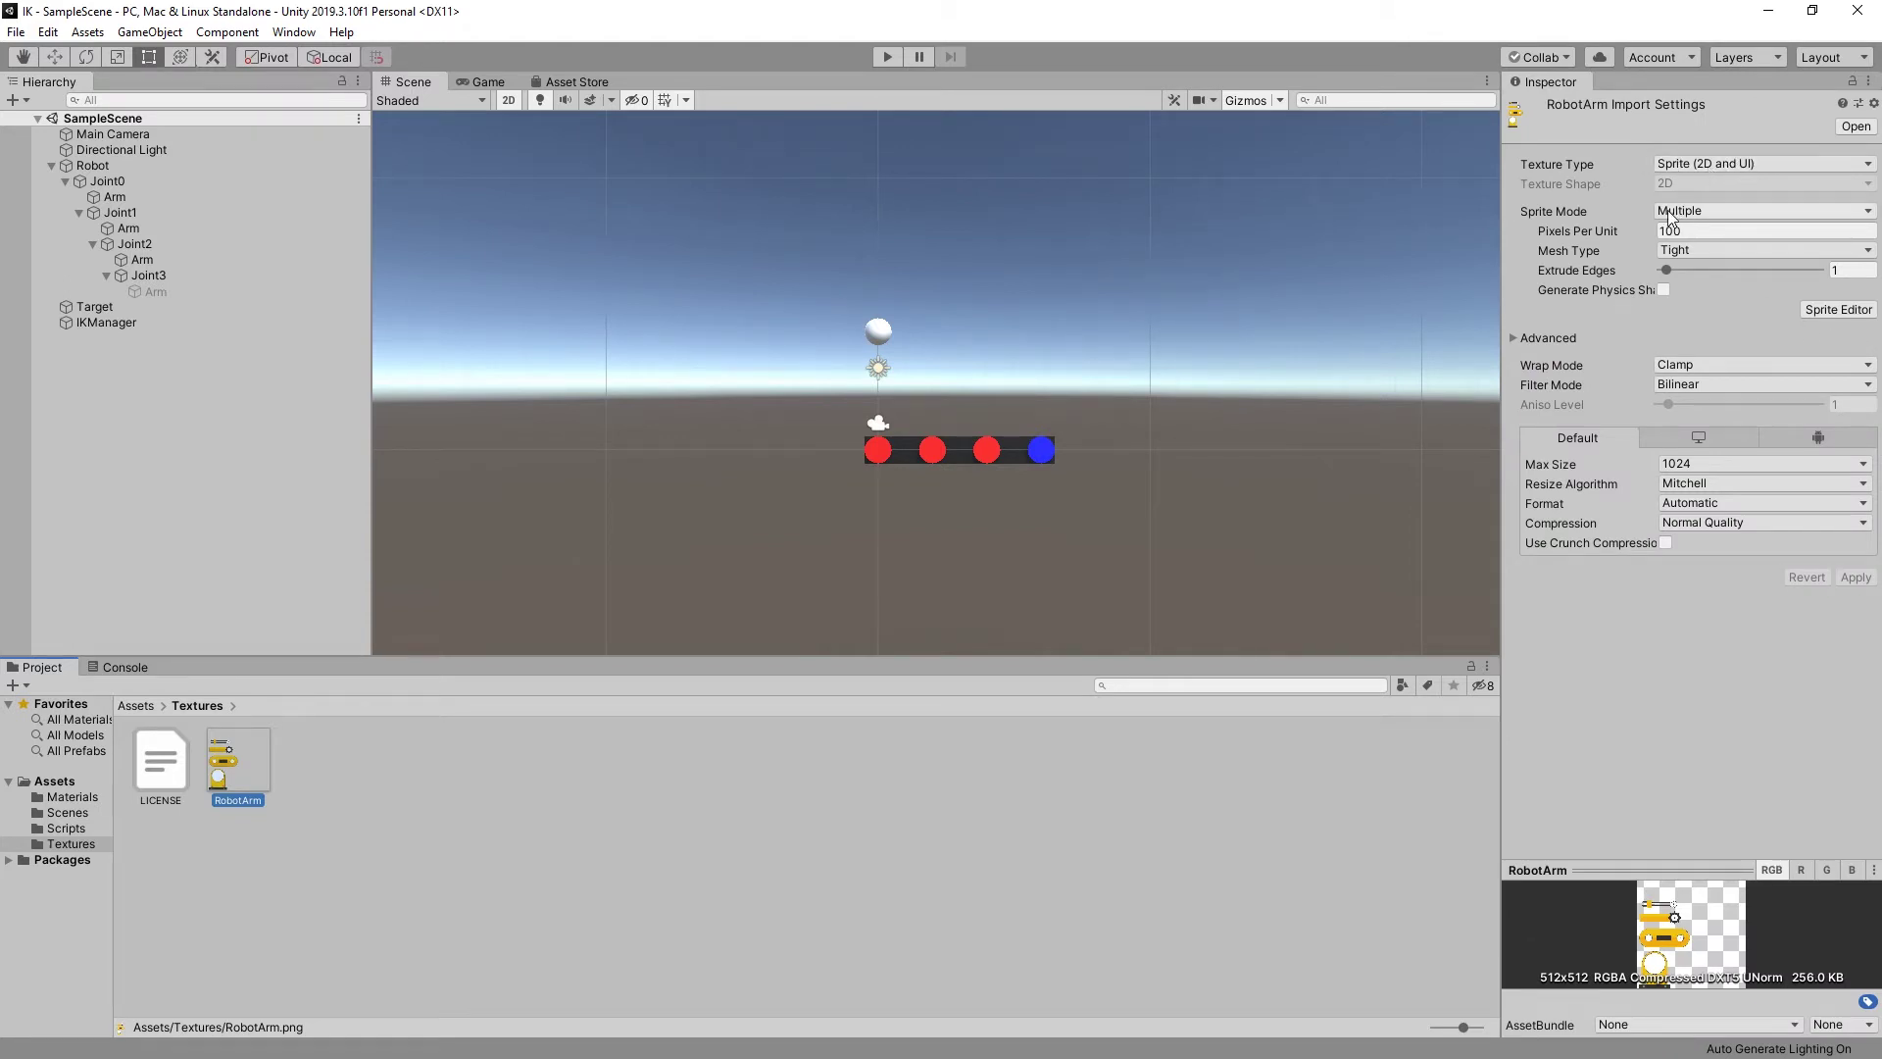
{"action": "left_click", "coordinate": [1825, 312]}
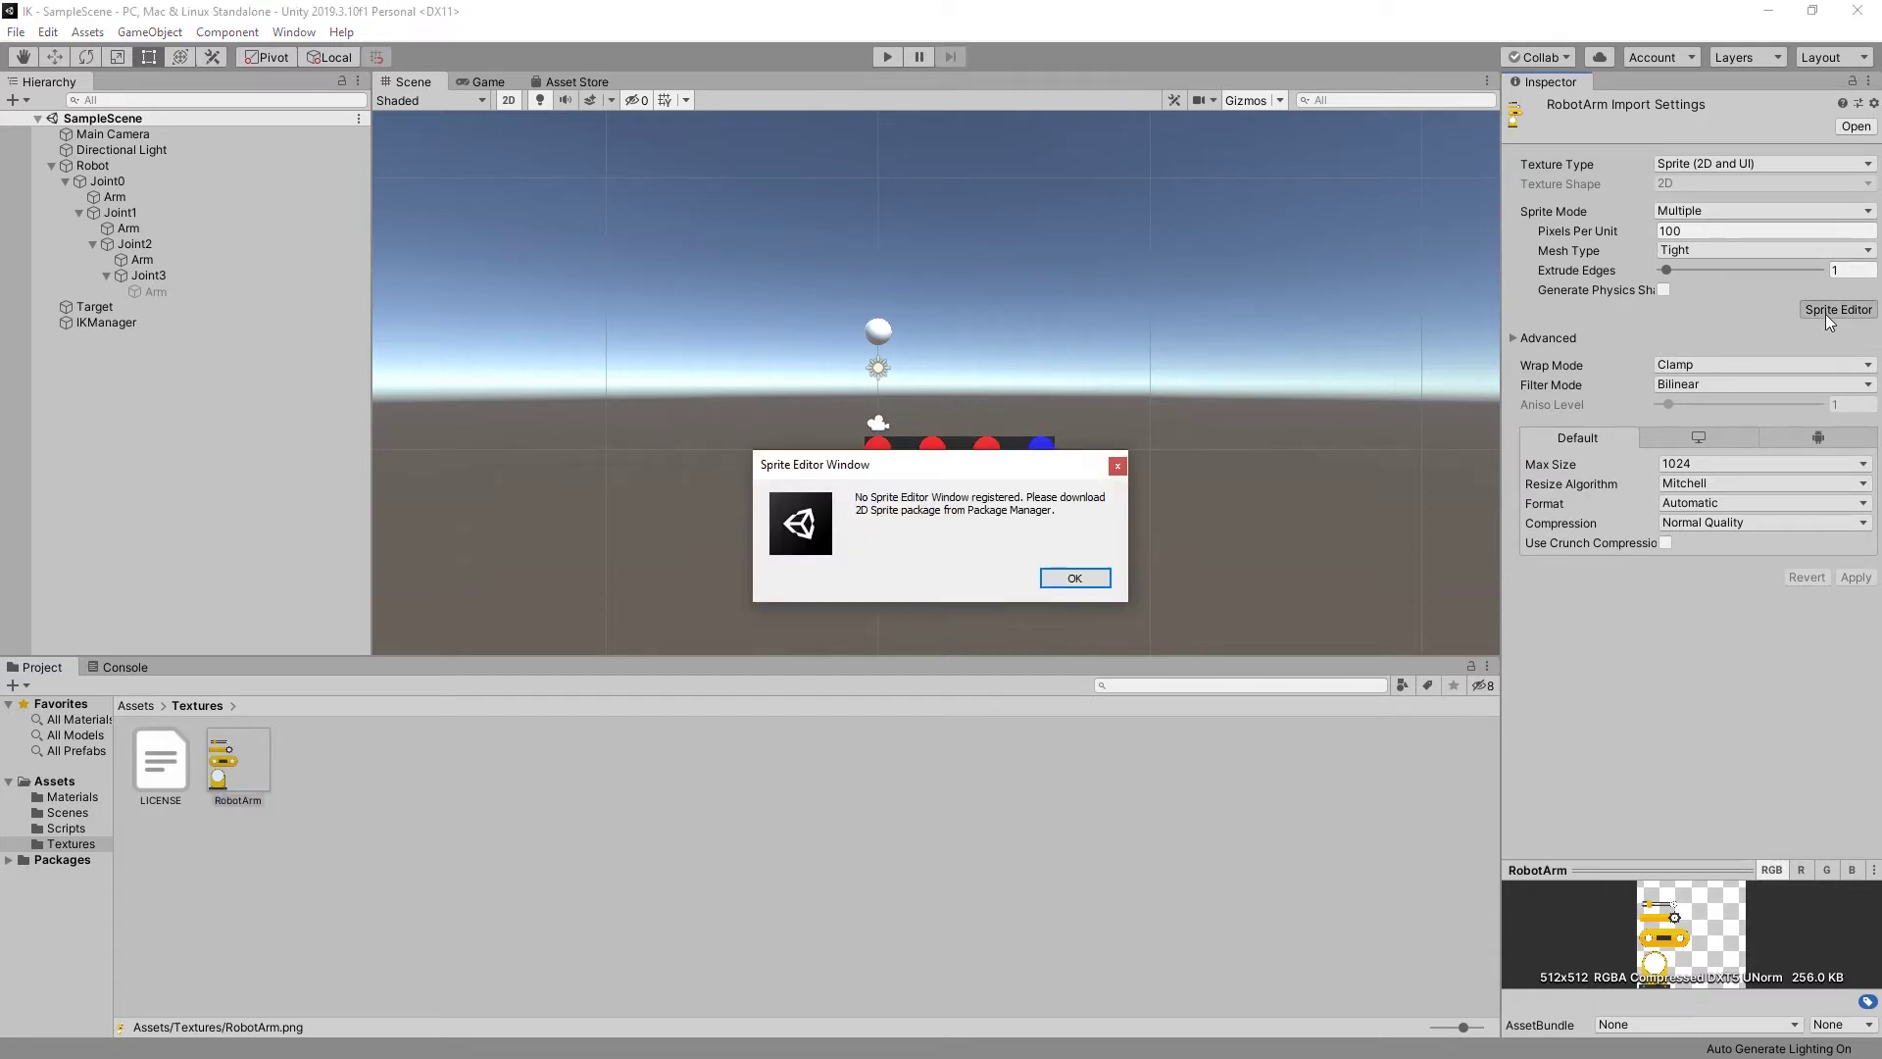
Step: Dismiss the missing-editor notice and install the 2D Sprite package from the Package Manager
{"action": "left_click", "coordinate": [1096, 578]}
{"action": "left_click", "coordinate": [293, 32]}
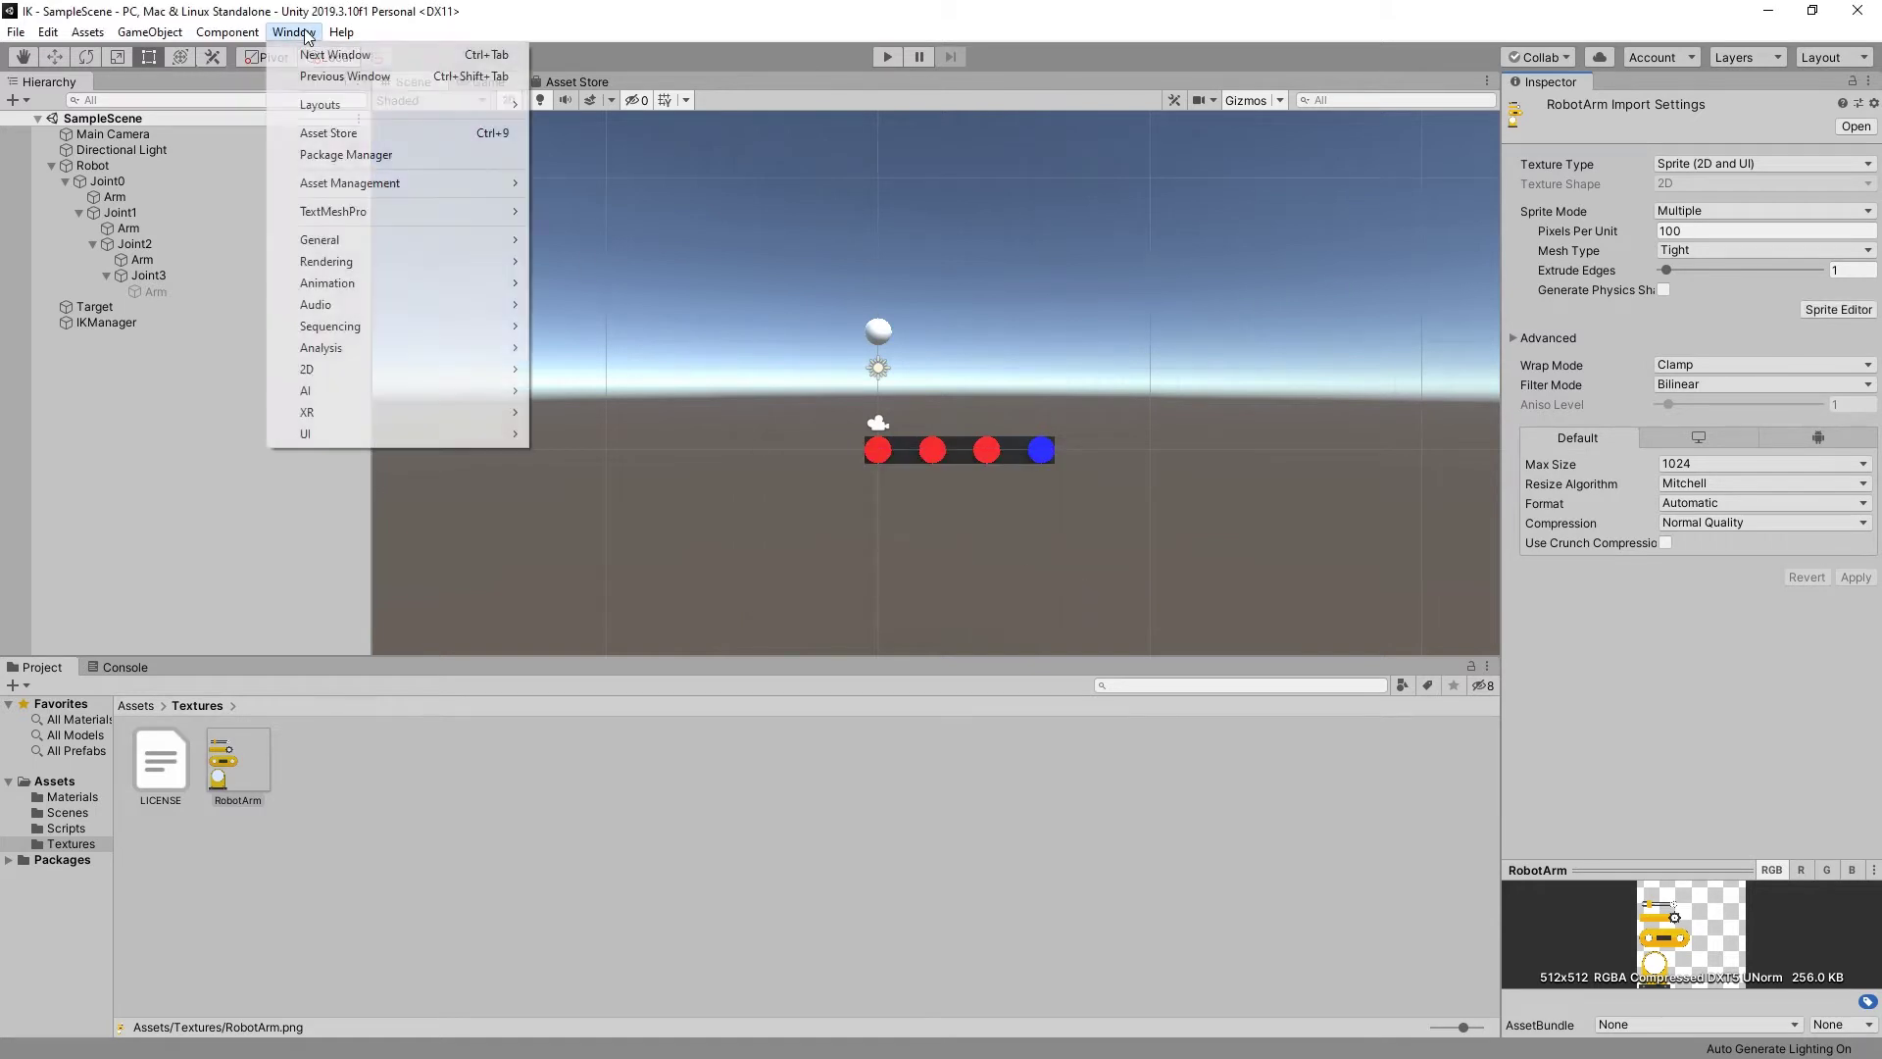
{"action": "left_click", "coordinate": [366, 161]}
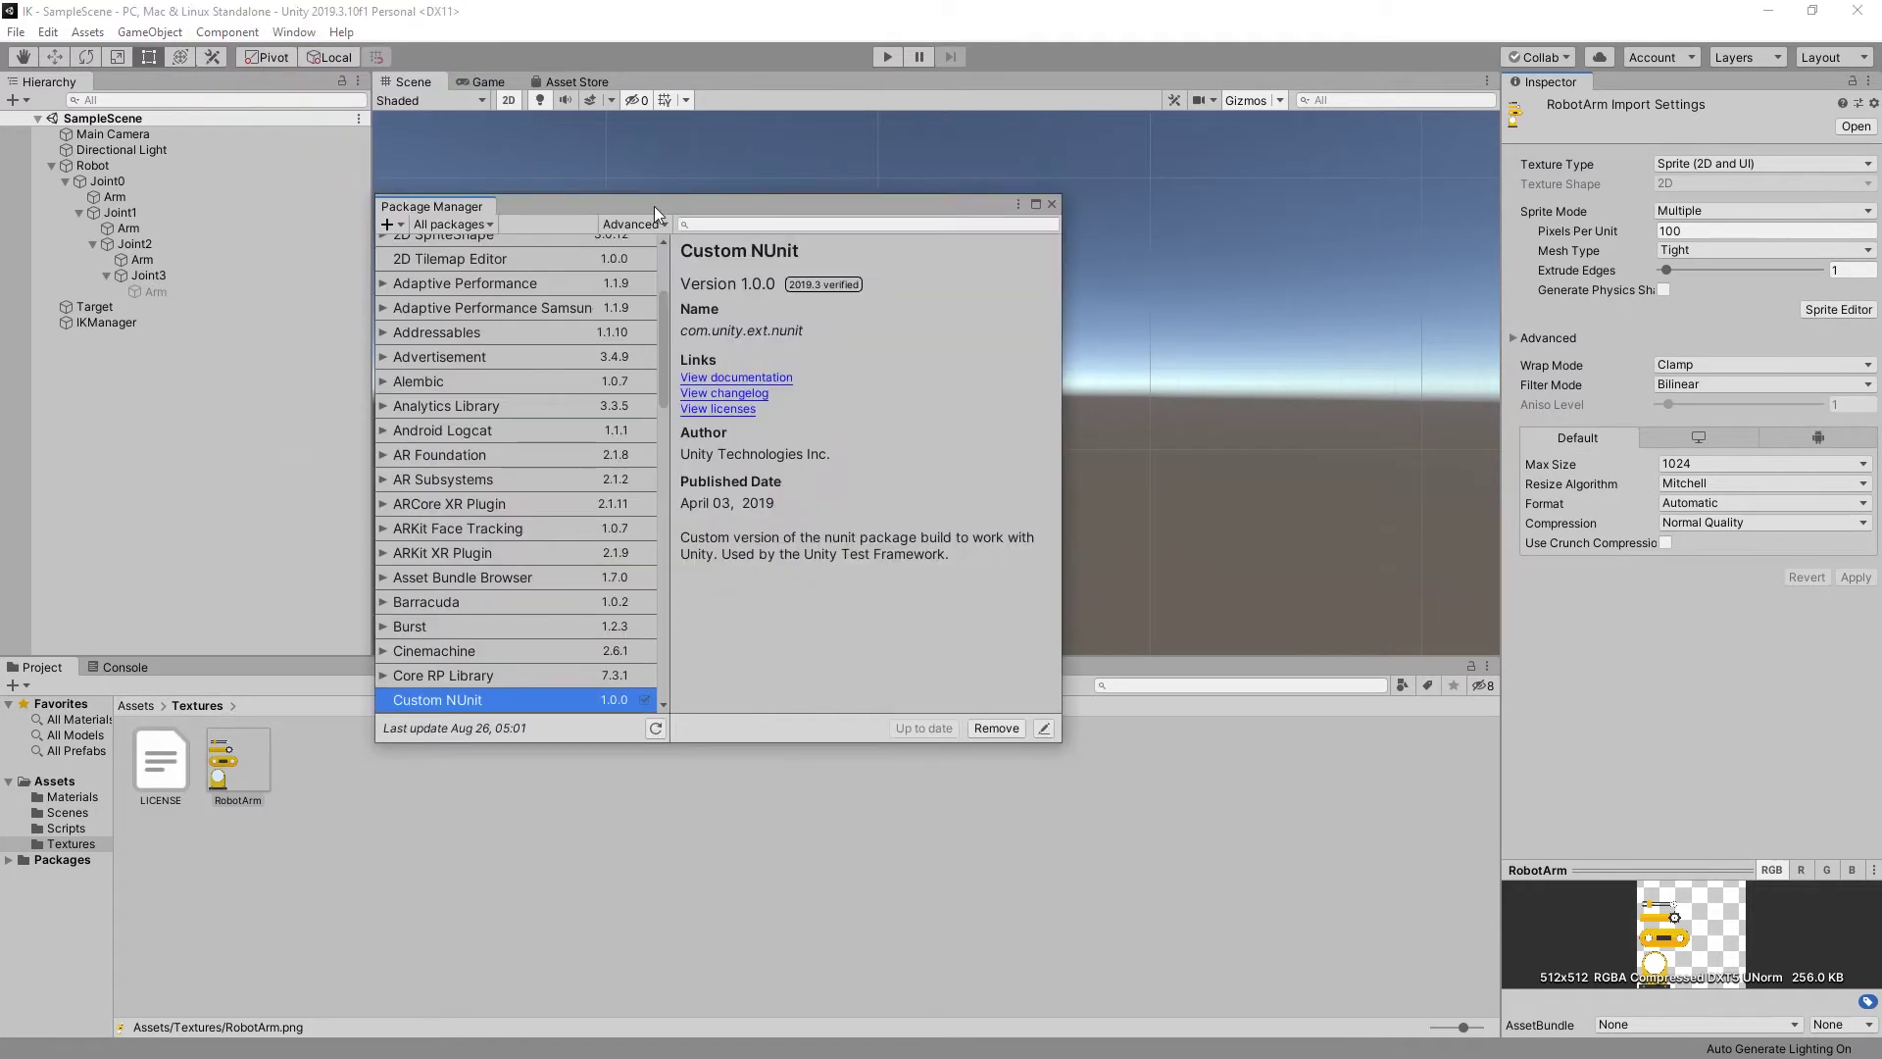
{"action": "left_click", "coordinate": [770, 225]}
{"action": "type", "text": "sp"}
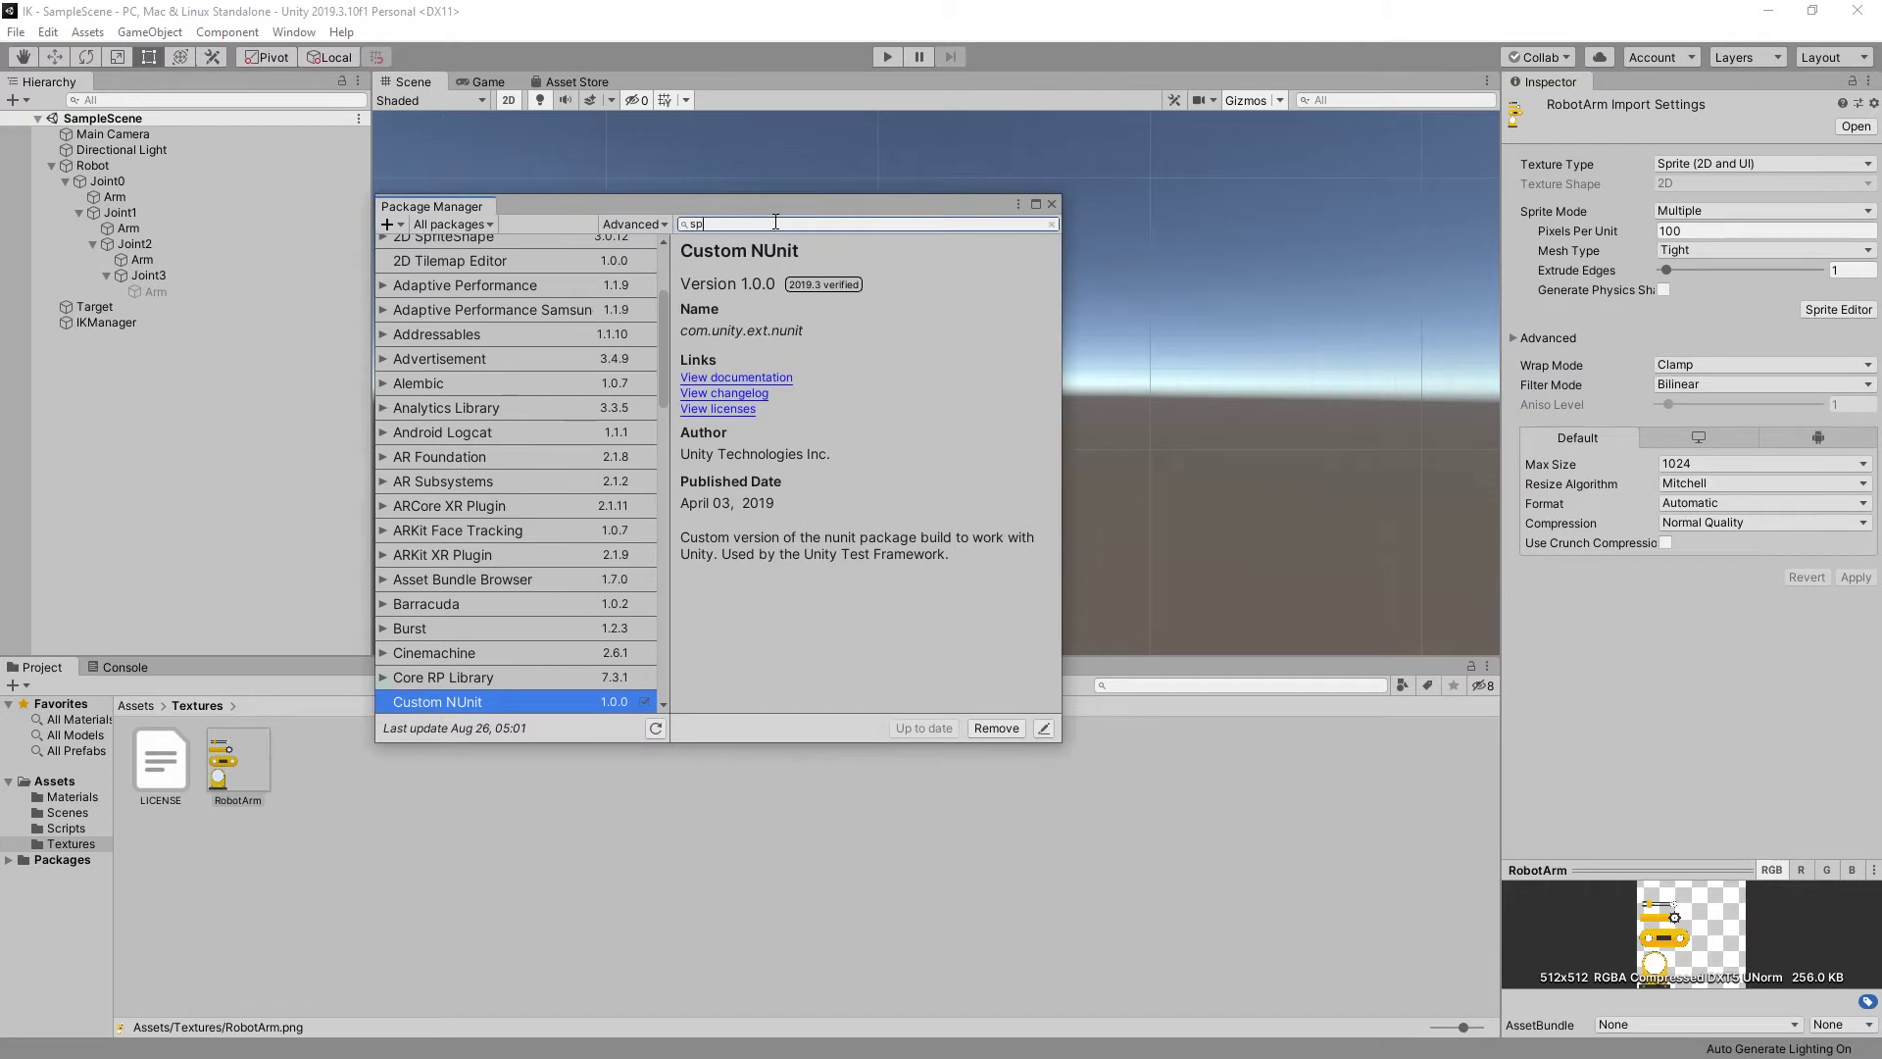
{"action": "type", "text": "rite"}
{"action": "left_click", "coordinate": [474, 241]}
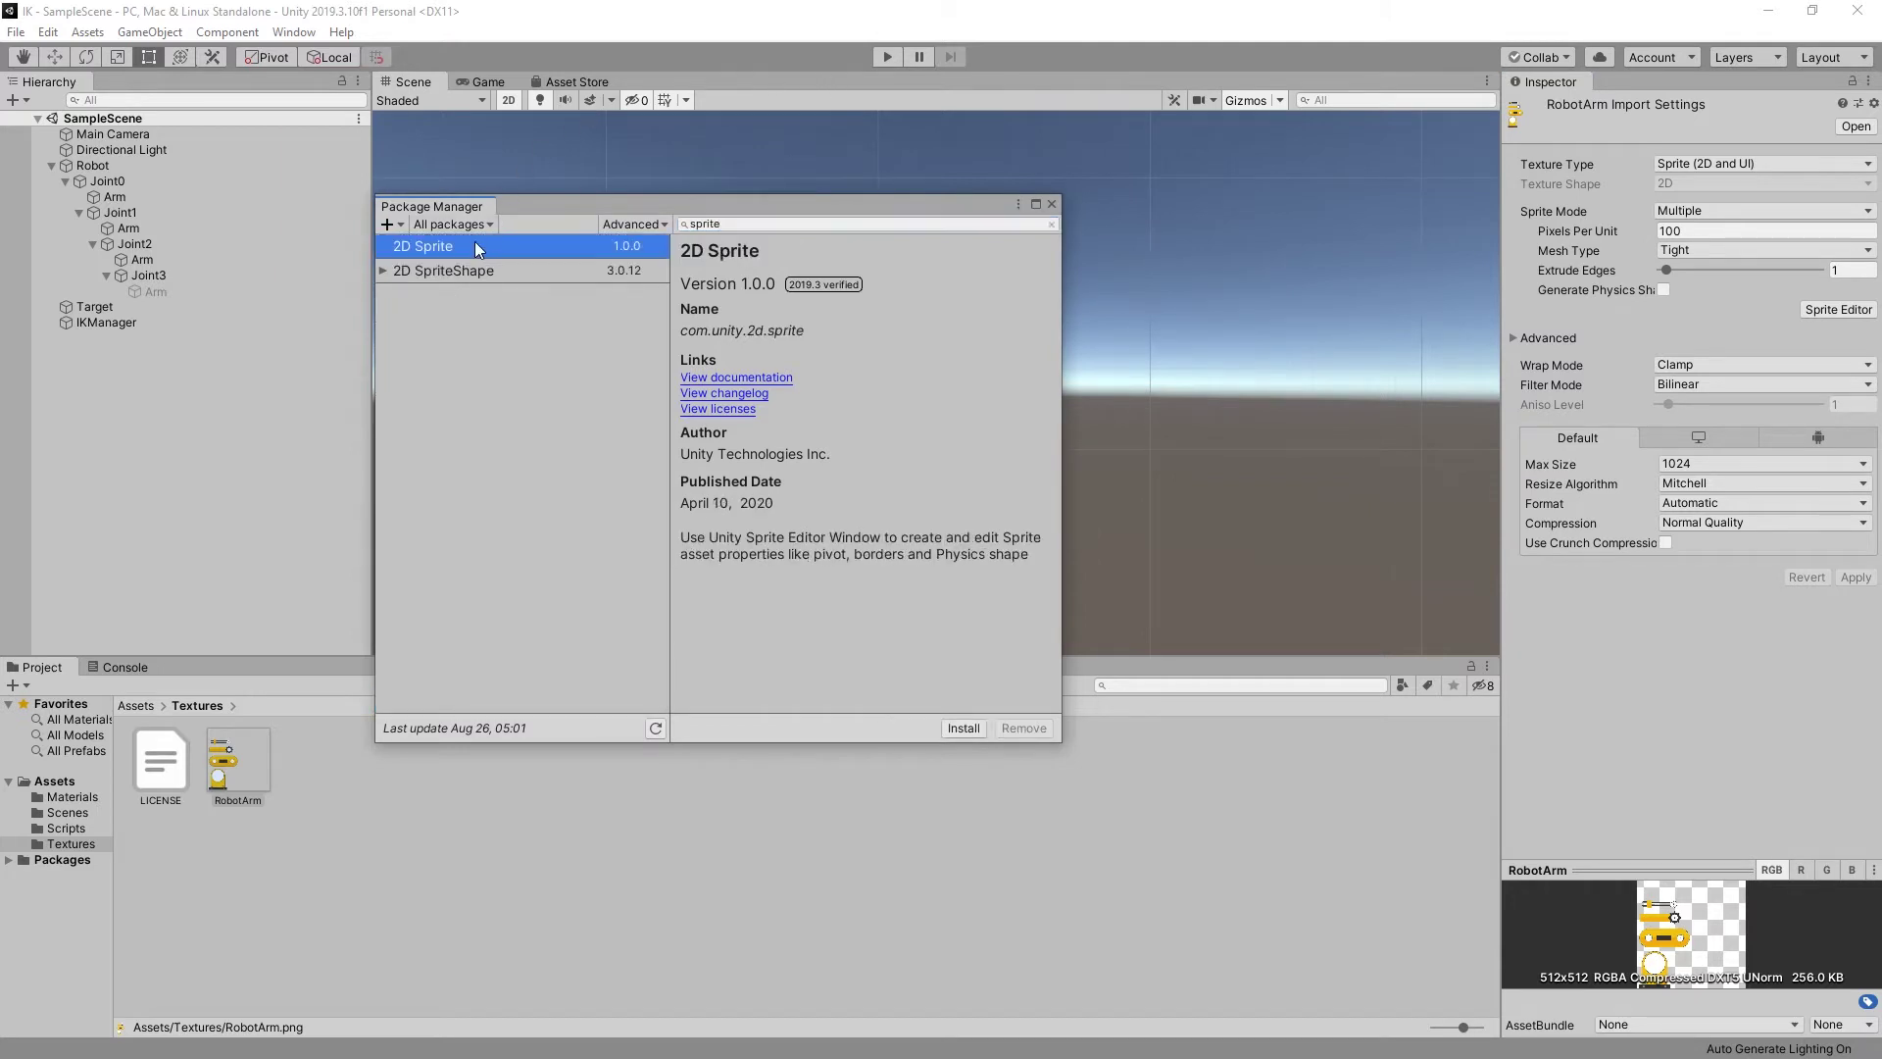
{"action": "left_click", "coordinate": [964, 728]}
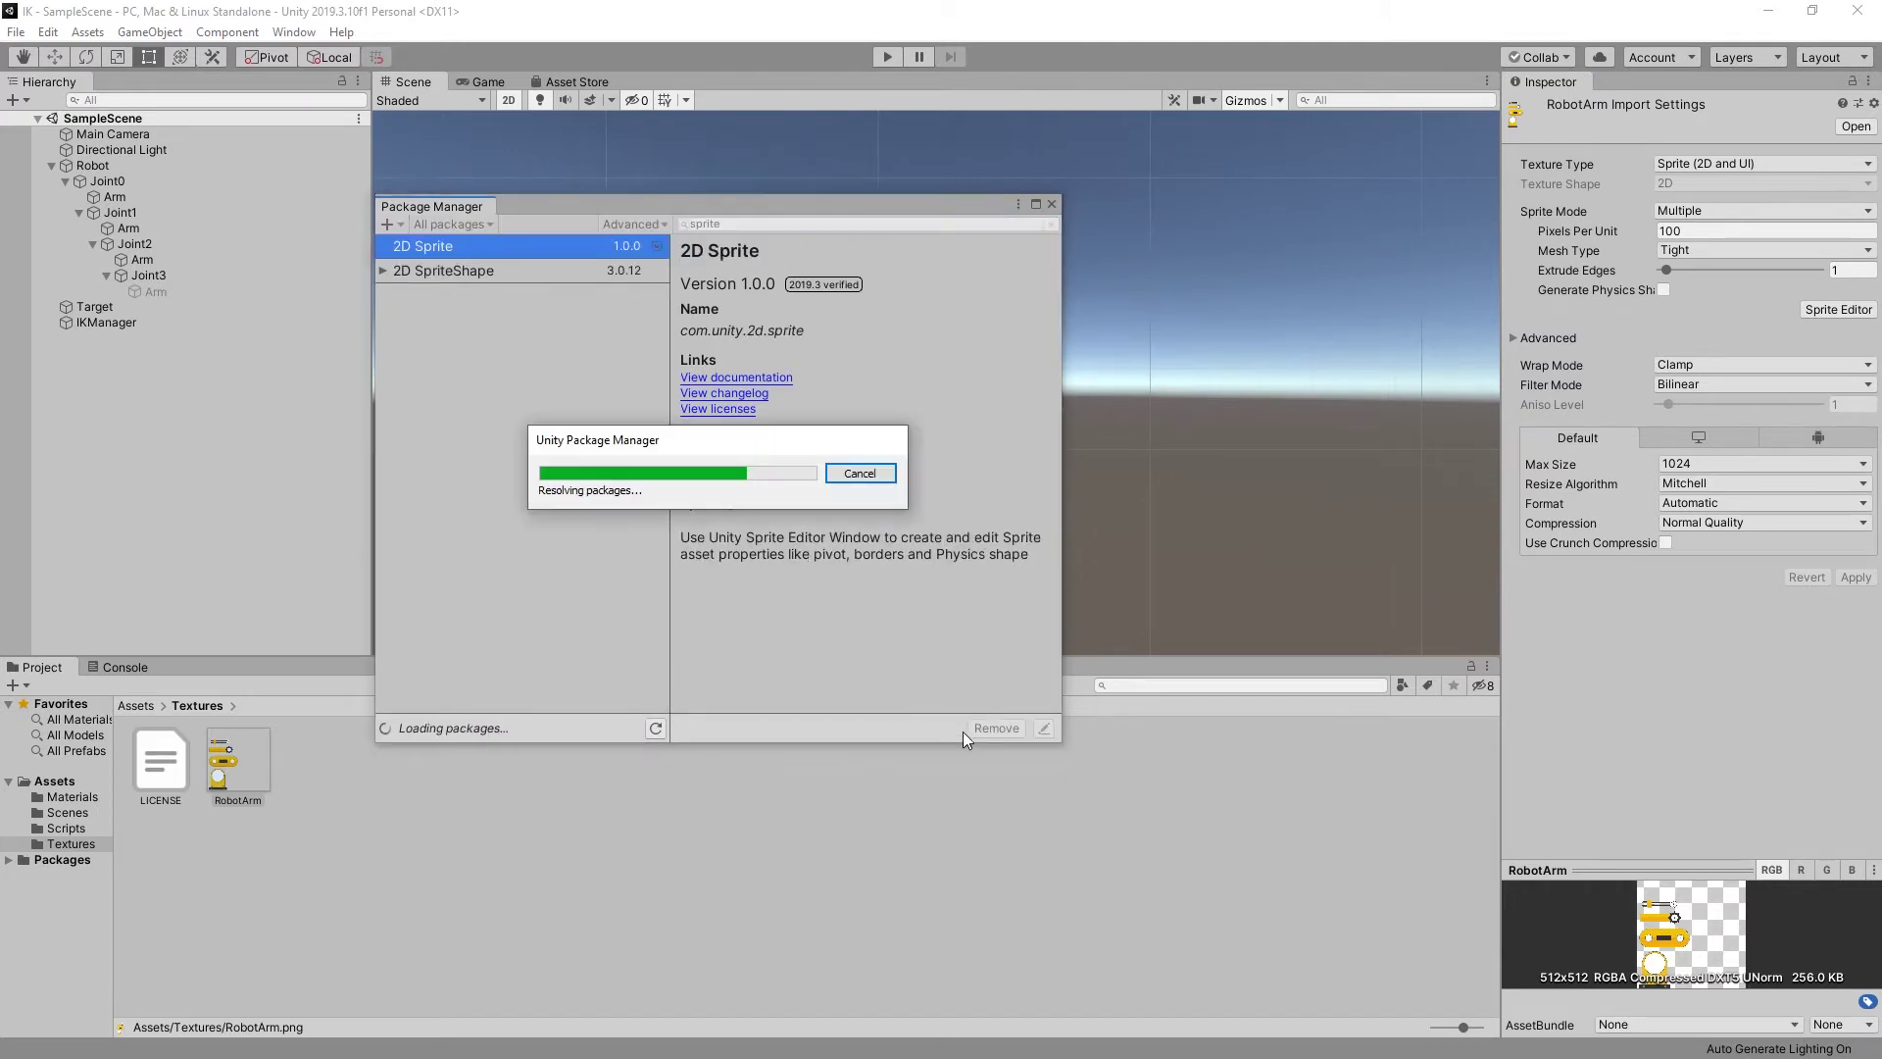
Step: Slice the RobotArm texture automatically into separate sprites in the Sprite Editor
{"action": "left_click", "coordinate": [1052, 203]}
{"action": "left_click", "coordinate": [1827, 312]}
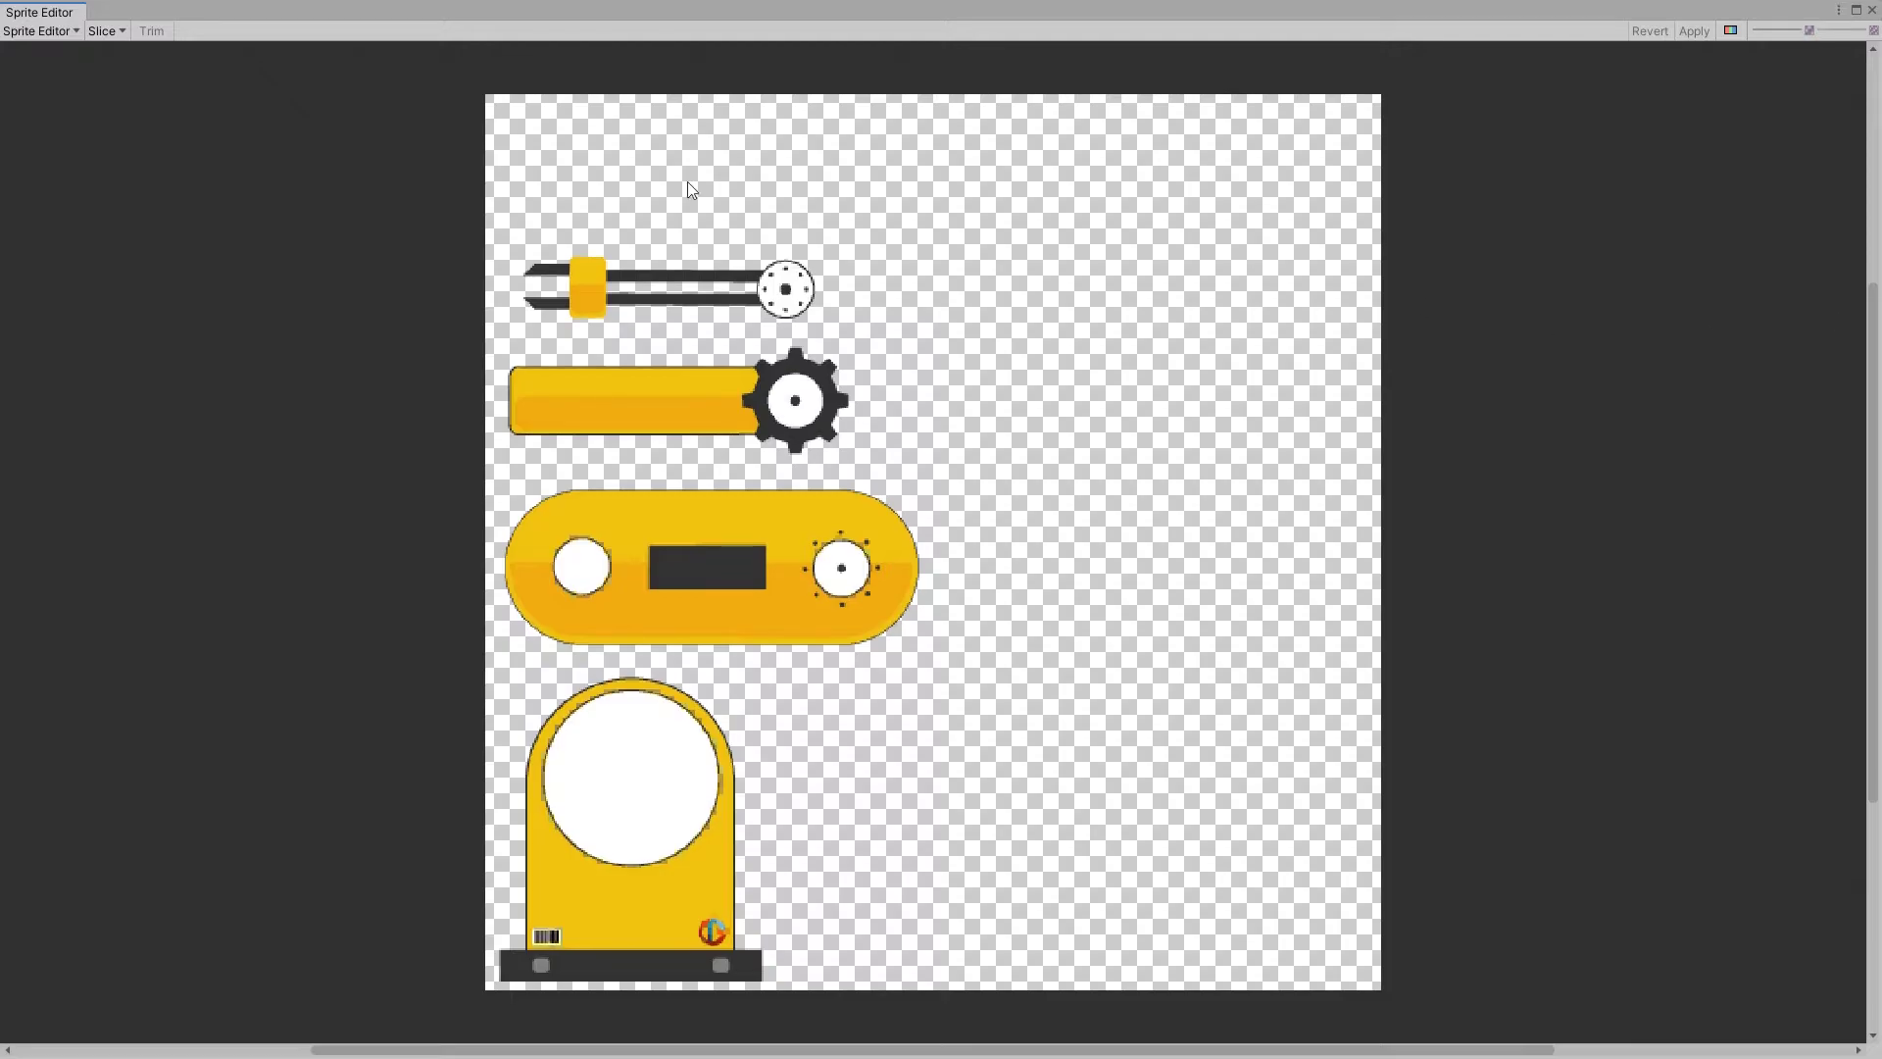
{"action": "left_click", "coordinate": [121, 31]}
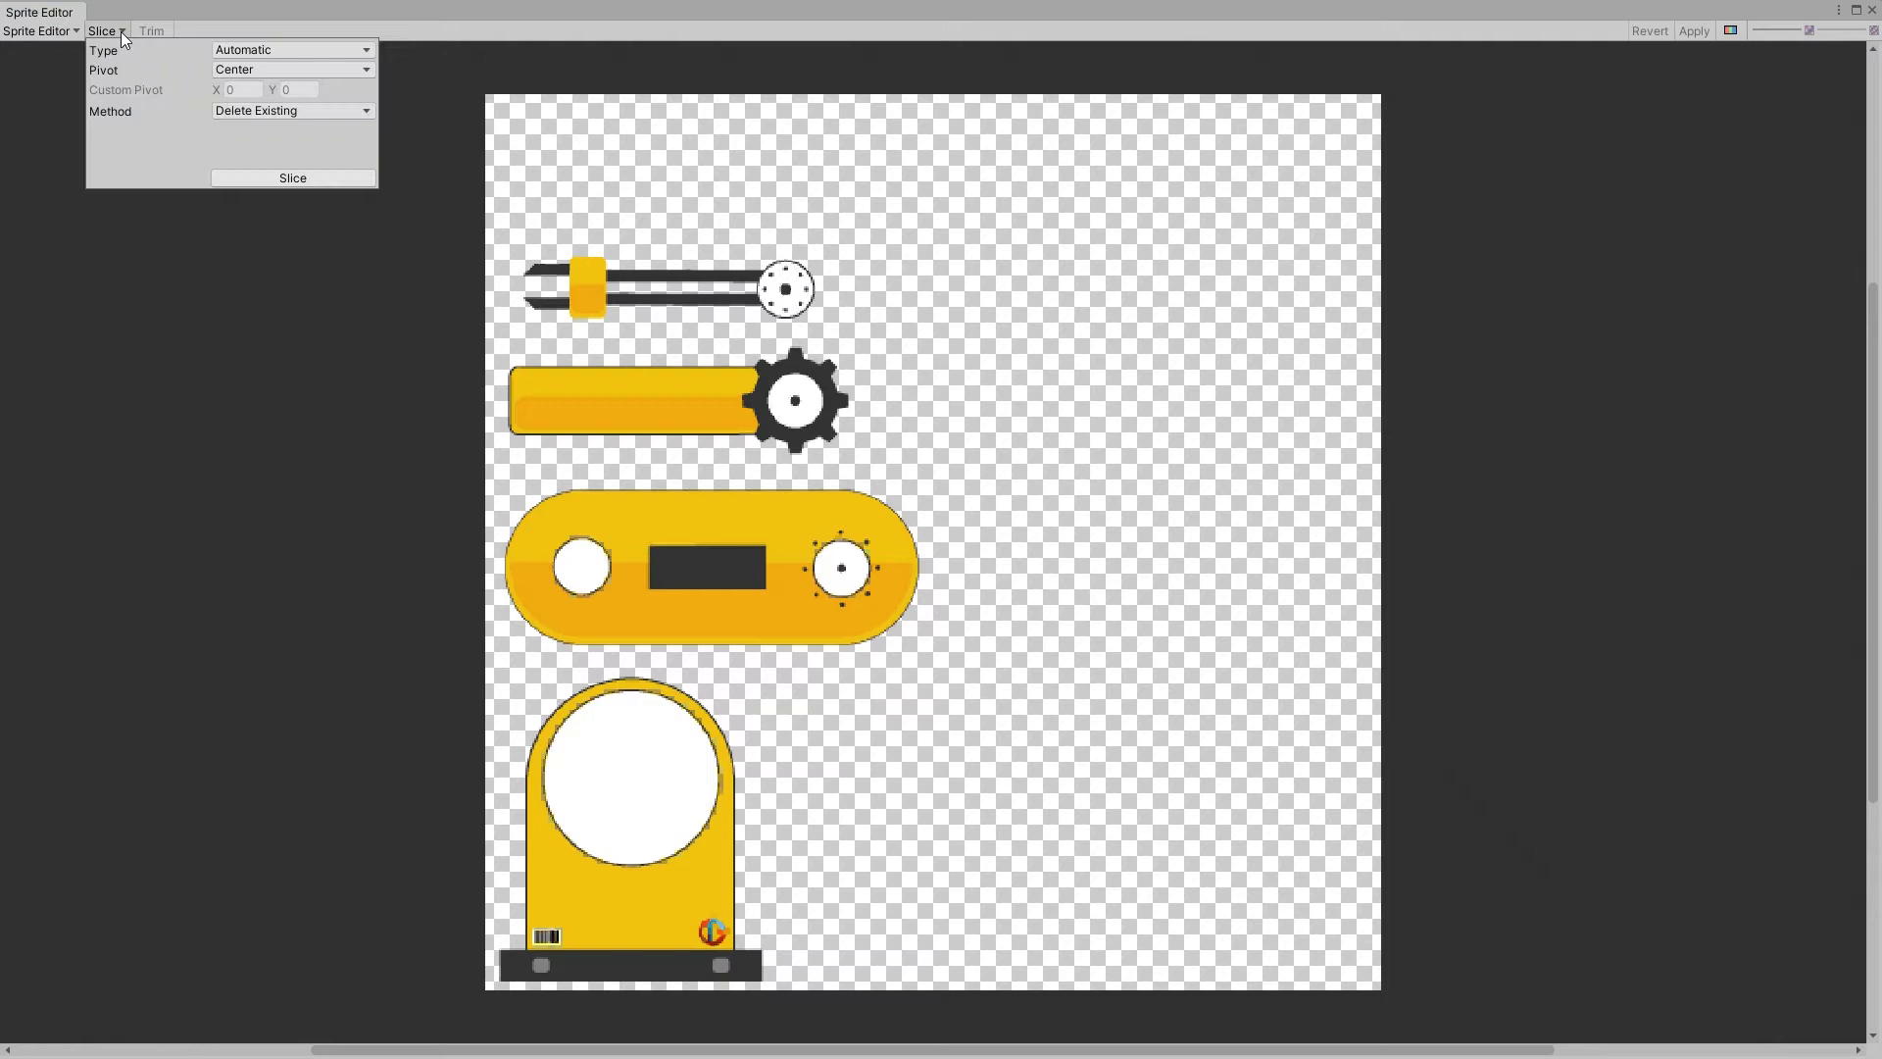
{"action": "left_click", "coordinate": [306, 179]}
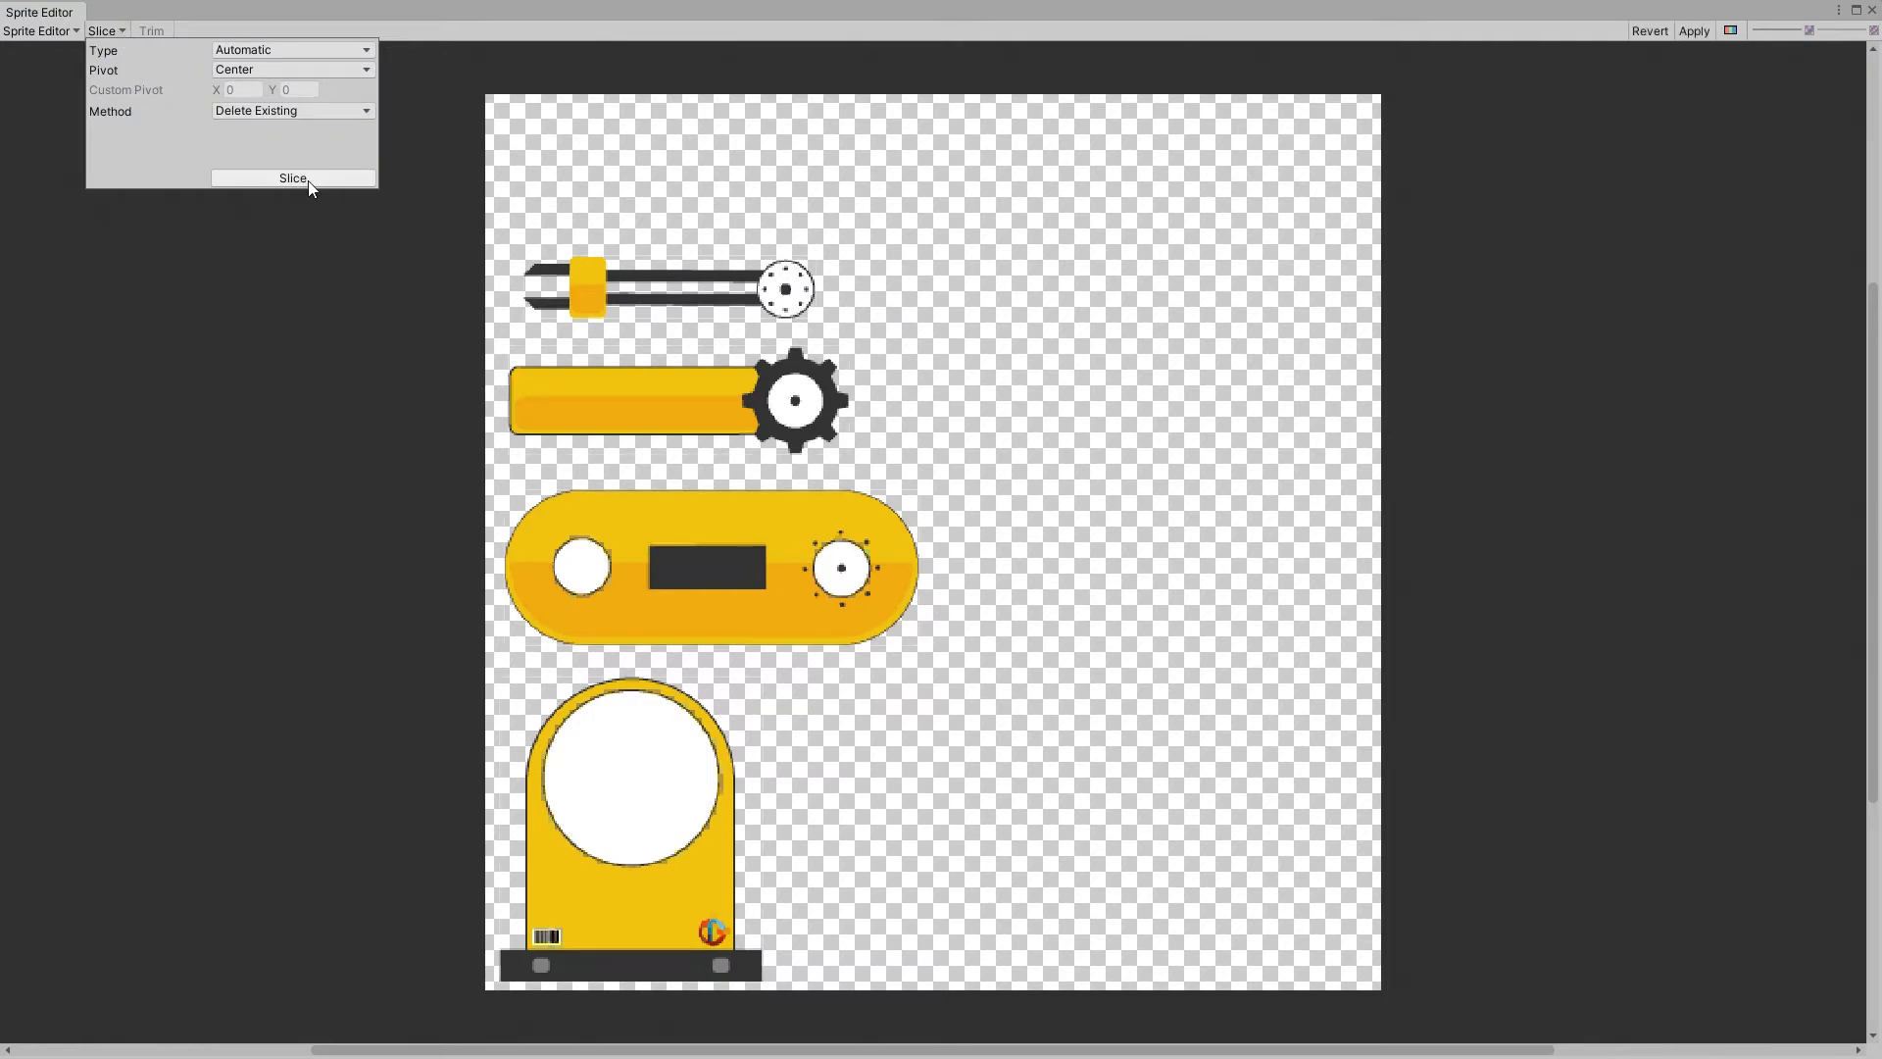
Step: Move the gripper, gear bar and rounded sprite pivots onto their joint circles and apply
{"action": "left_click_drag", "start_coordinate": [671, 285], "coordinate": [787, 290]}
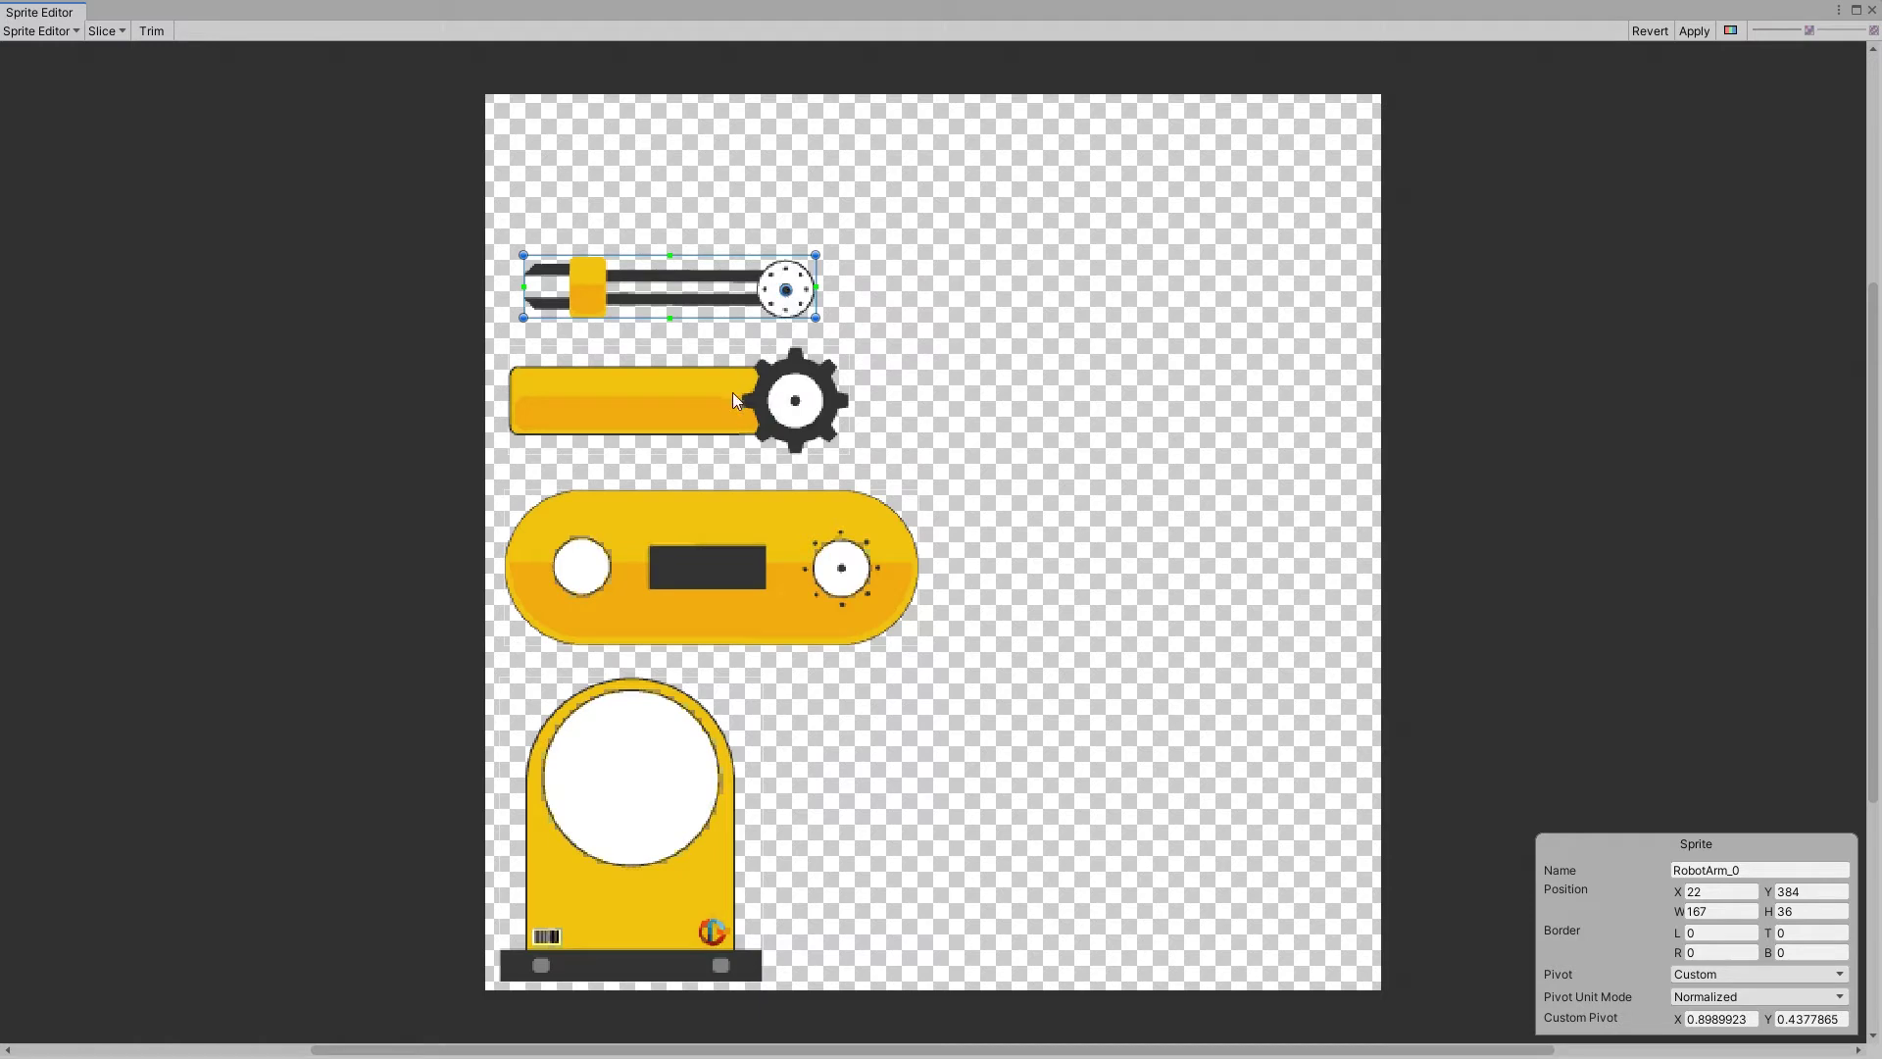
{"action": "left_click", "coordinate": [702, 412]}
{"action": "left_click_drag", "start_coordinate": [679, 402], "coordinate": [795, 401]}
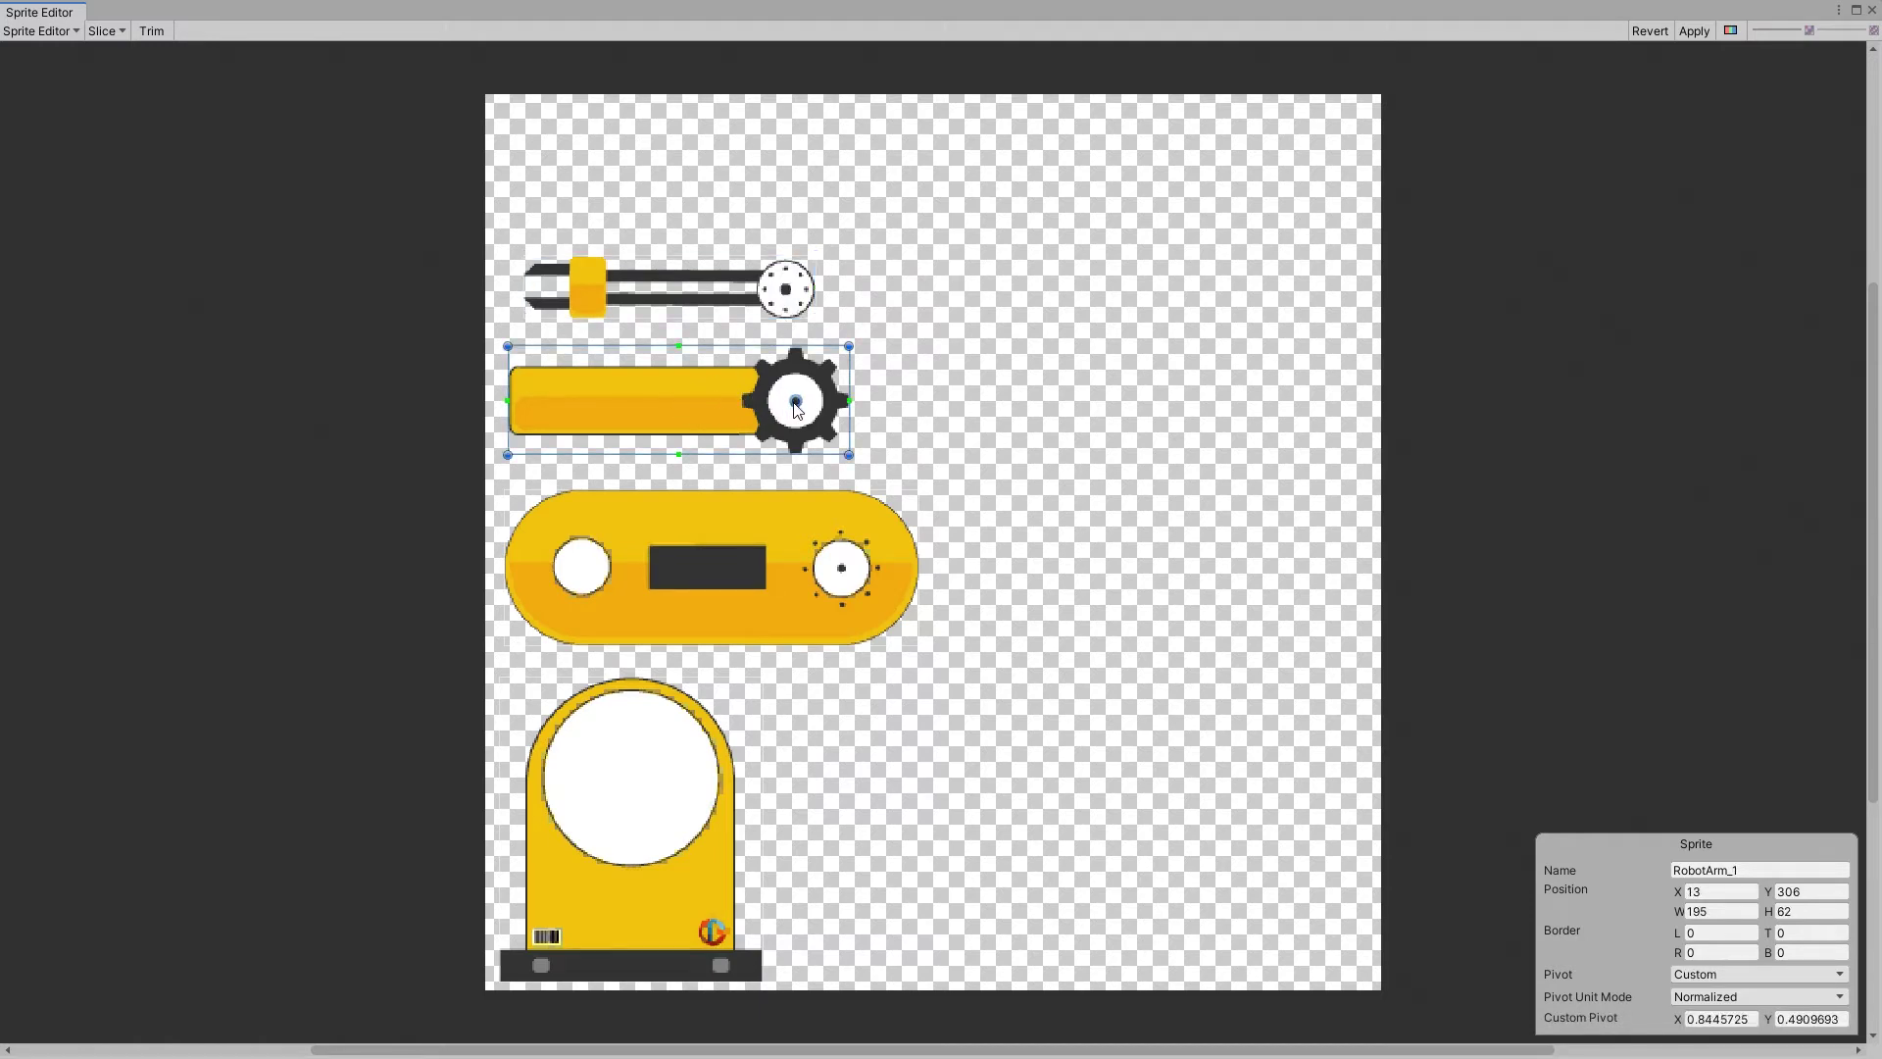
{"action": "left_click", "coordinate": [760, 569]}
{"action": "left_click_drag", "start_coordinate": [713, 567], "coordinate": [846, 574]}
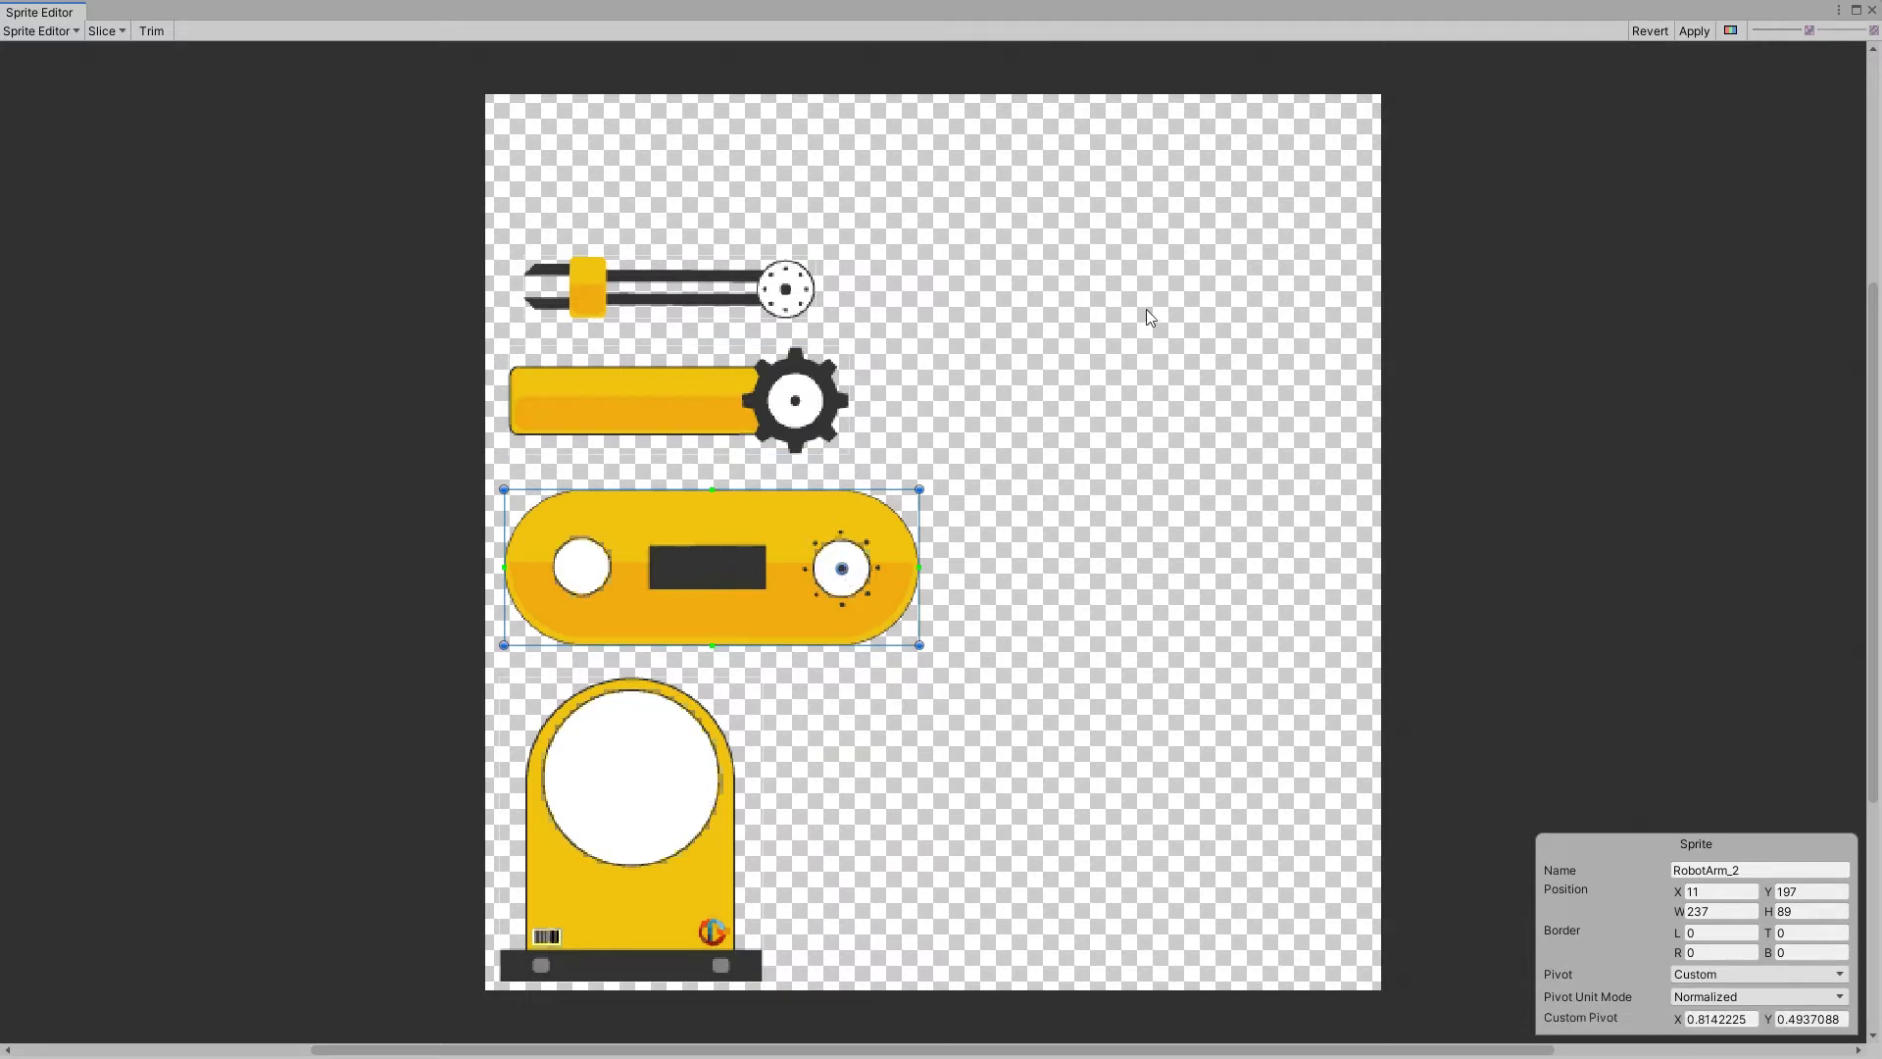
{"action": "left_click", "coordinate": [1686, 31]}
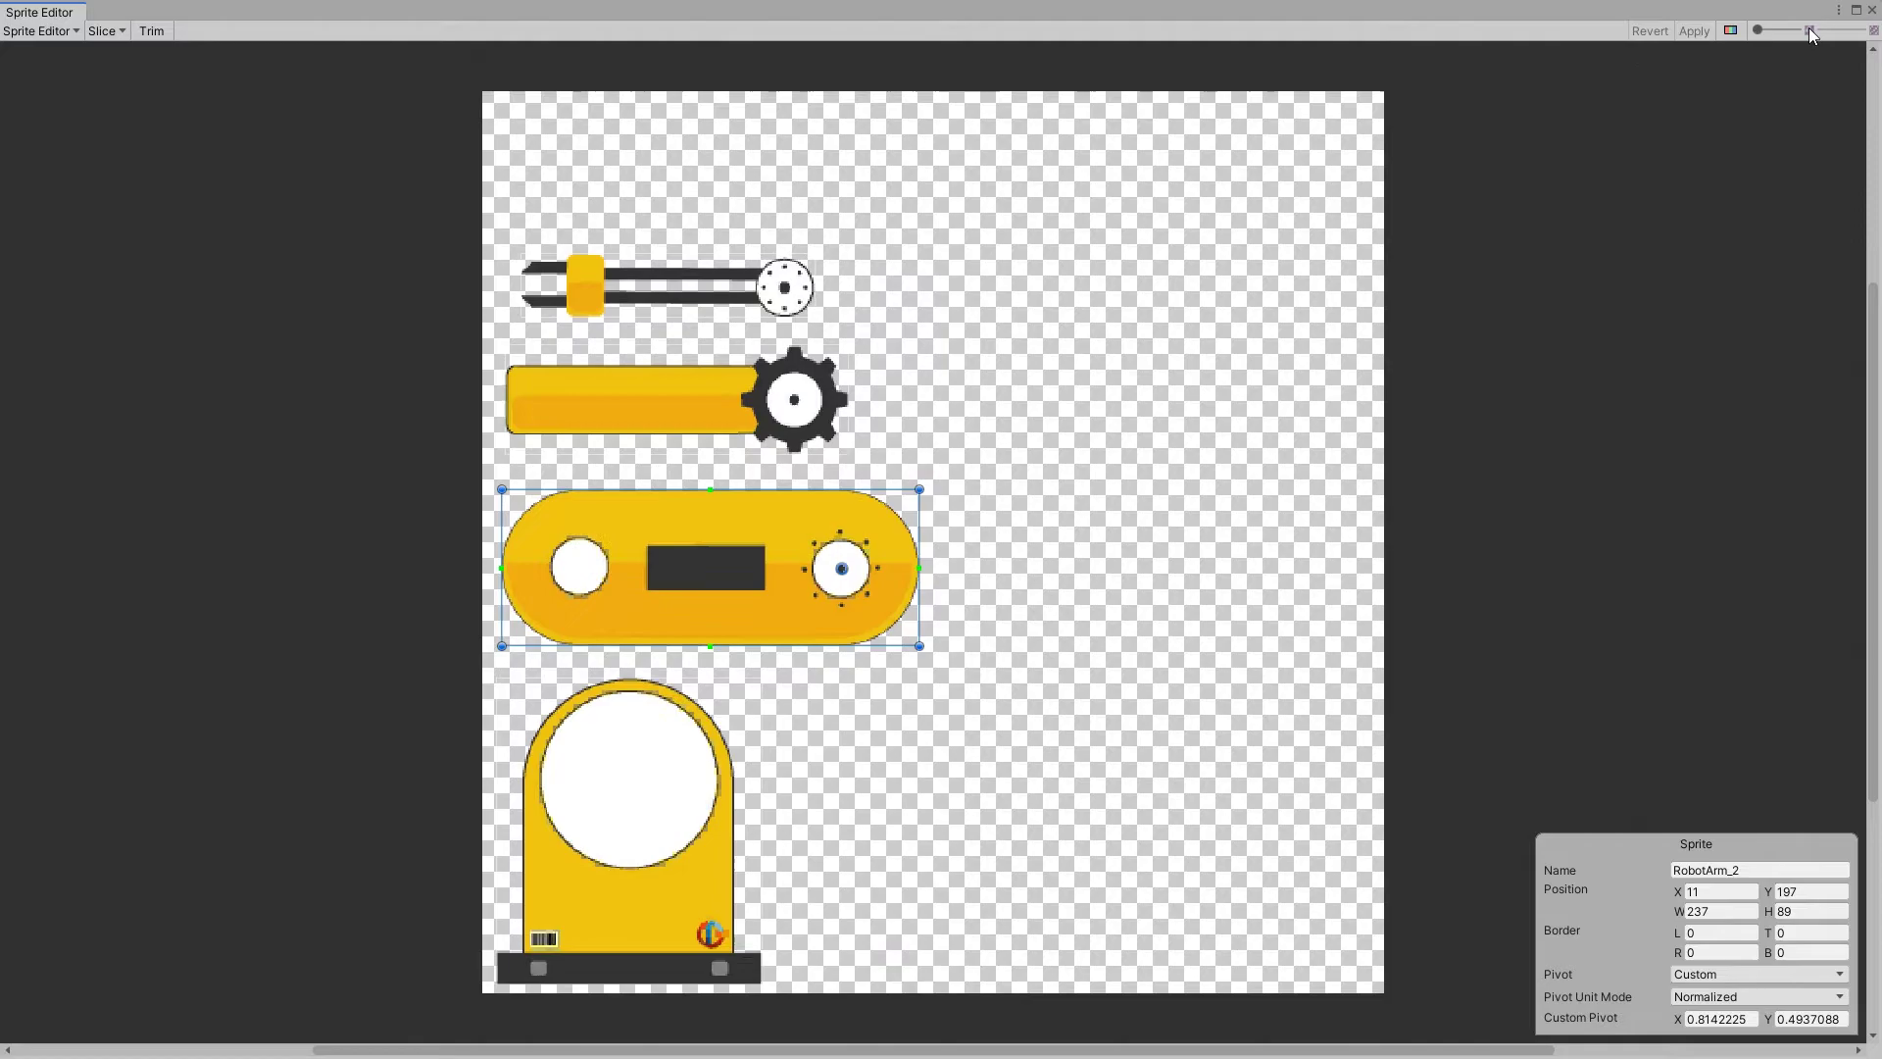
{"action": "left_click", "coordinate": [1872, 10]}
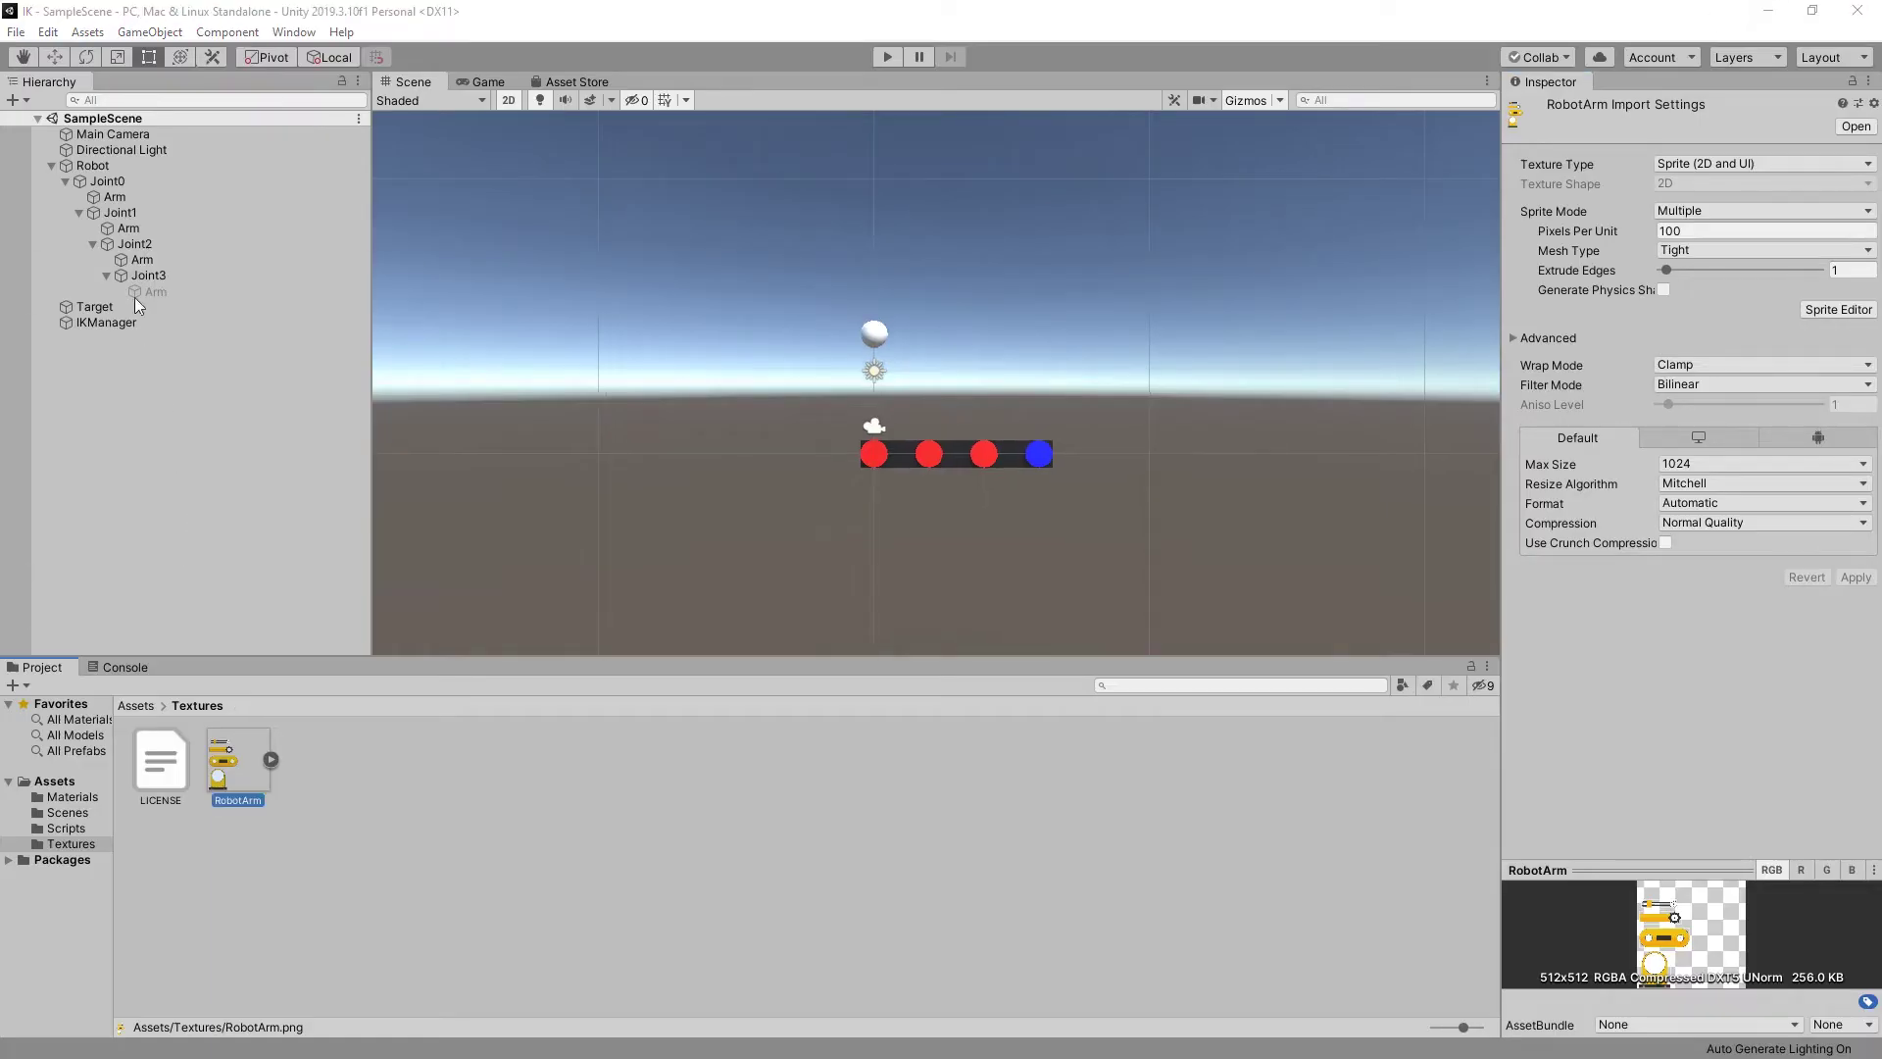
Step: Reset Joint0's transform and remove its mesh filter, mesh renderer and capsule collider
{"action": "left_click", "coordinate": [104, 181]}
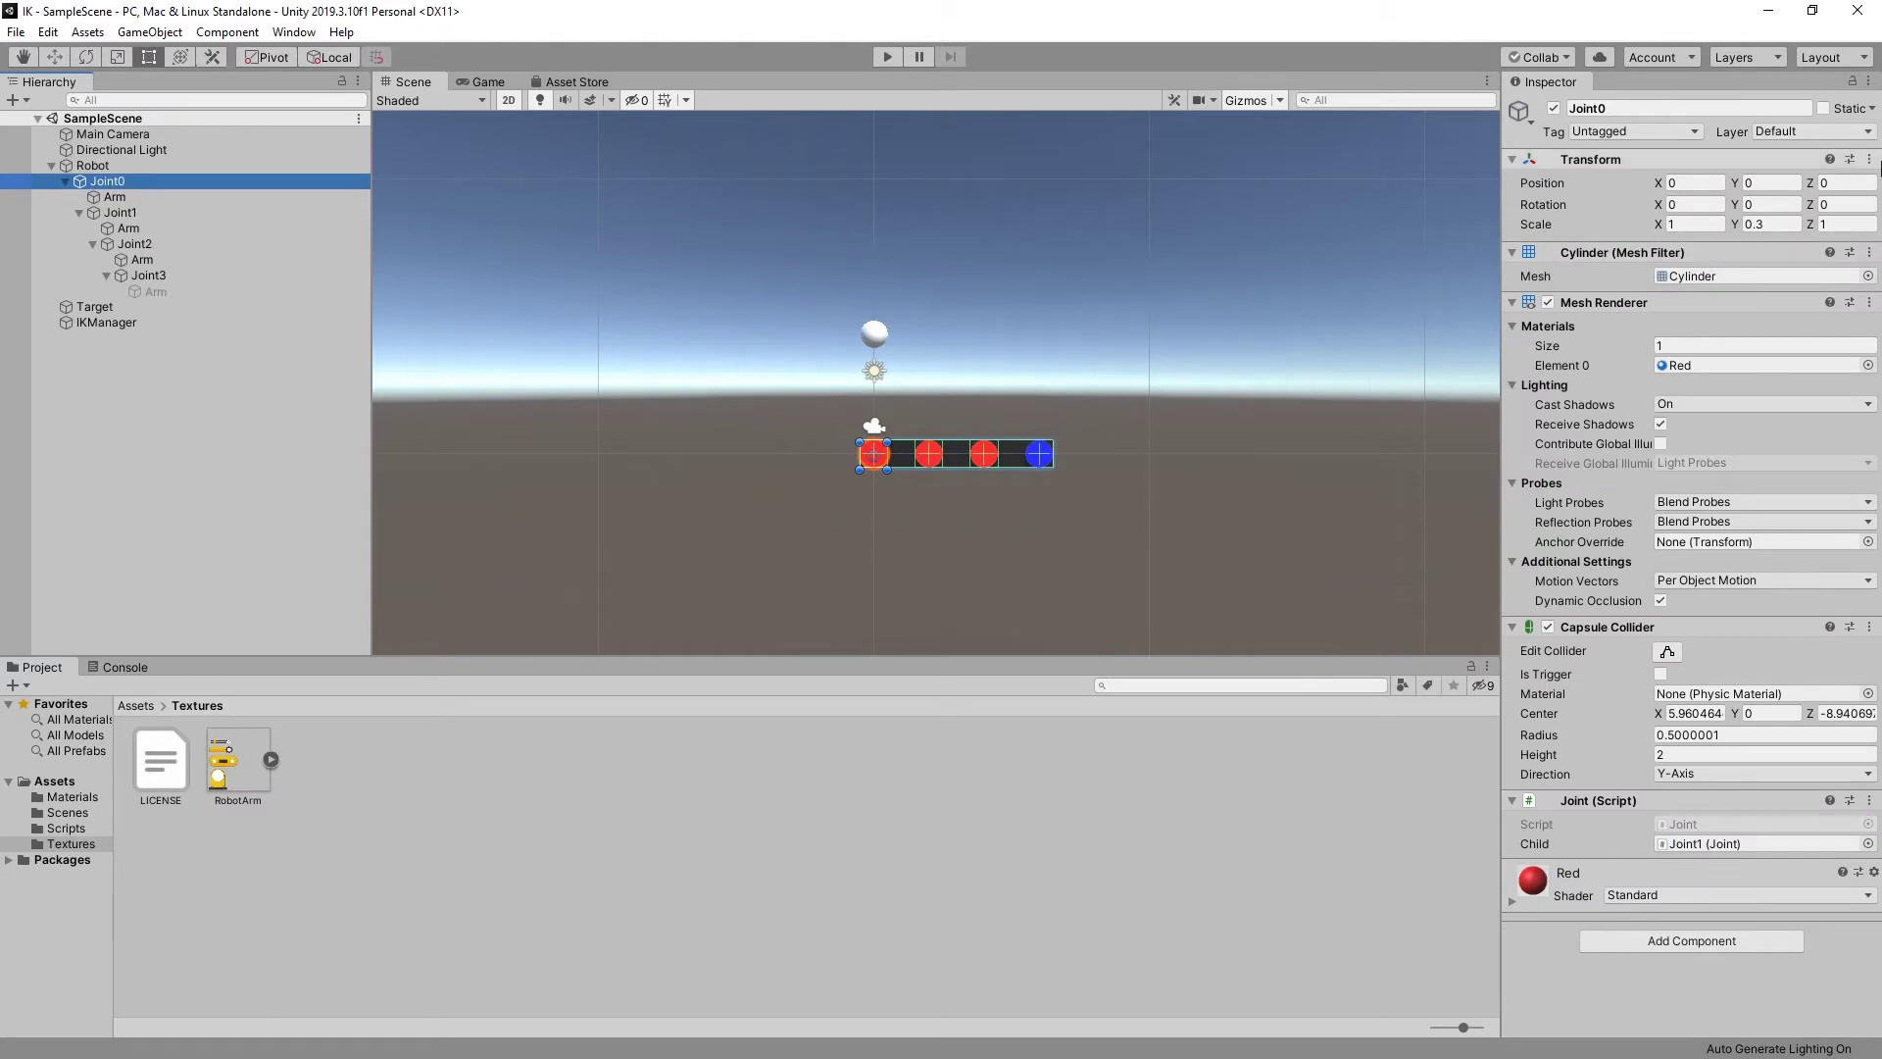
{"action": "left_click", "coordinate": [1869, 159]}
{"action": "left_click", "coordinate": [1835, 180]}
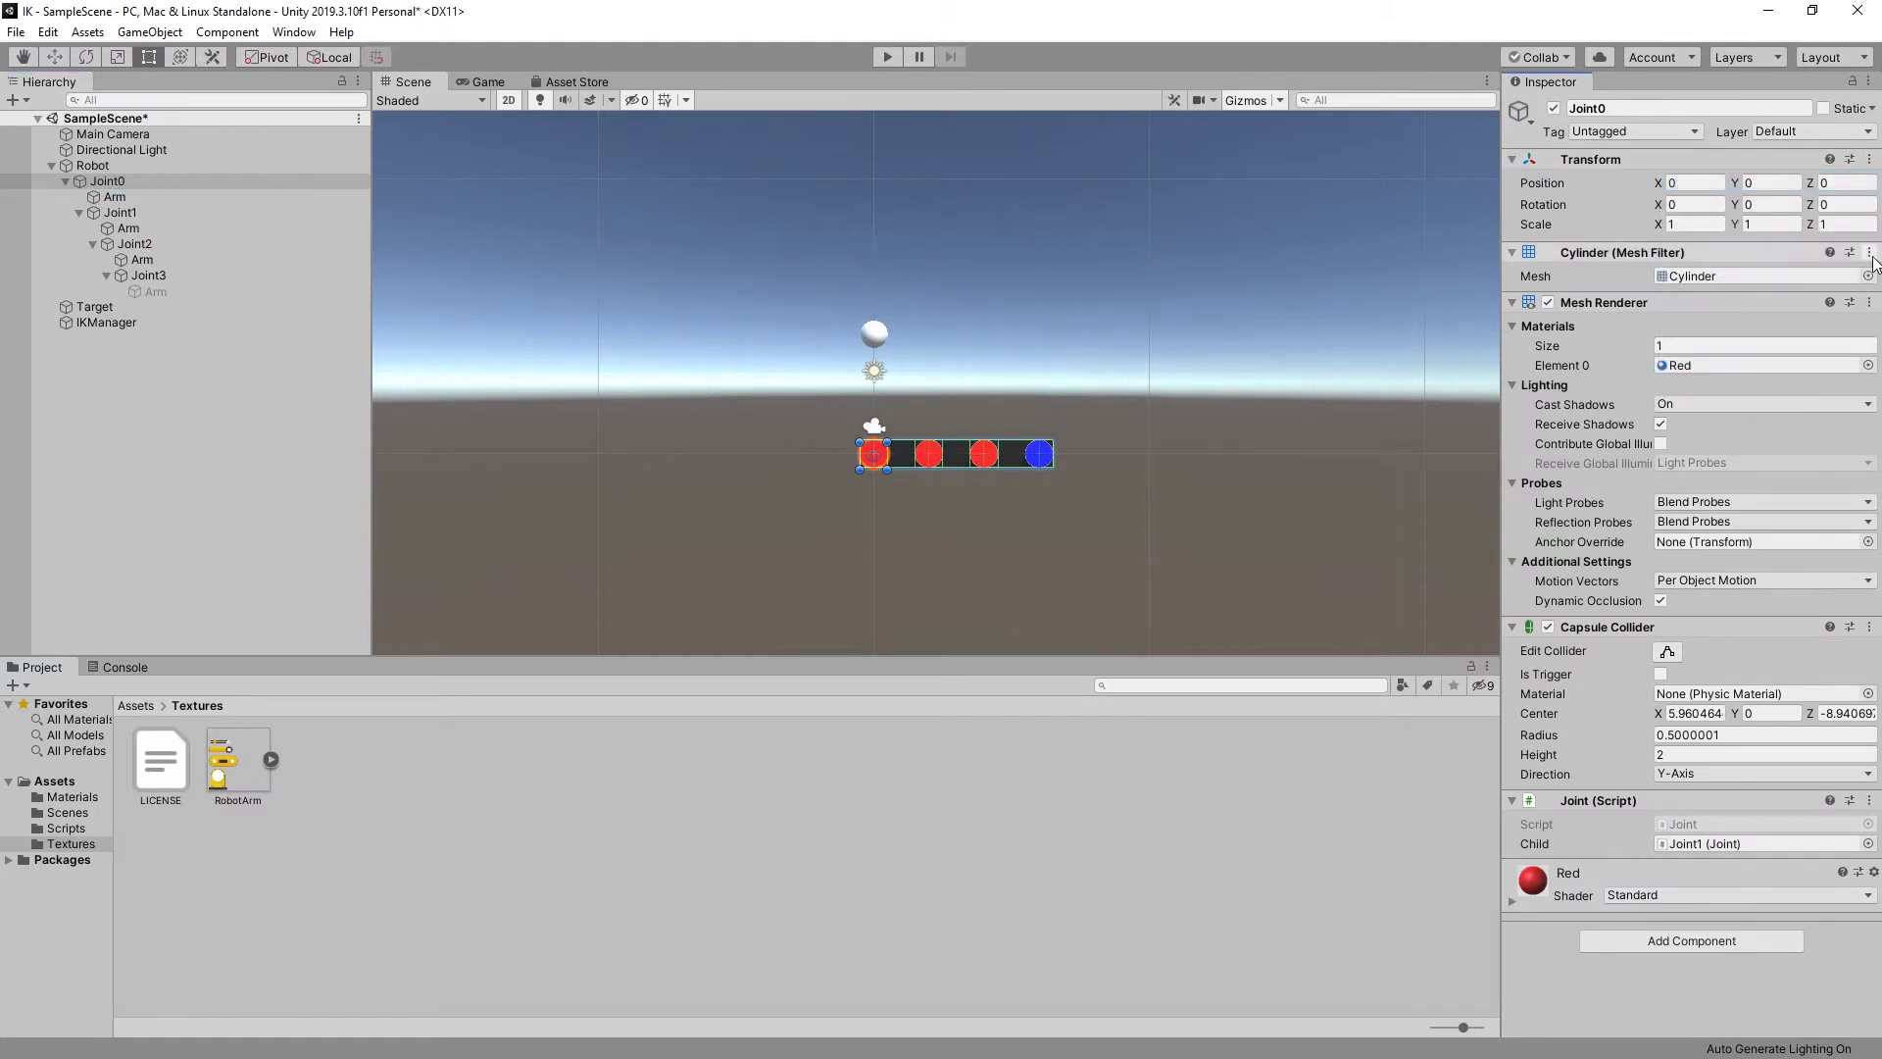
{"action": "left_click", "coordinate": [1869, 252]}
{"action": "left_click", "coordinate": [1823, 345]}
{"action": "left_click", "coordinate": [1869, 252]}
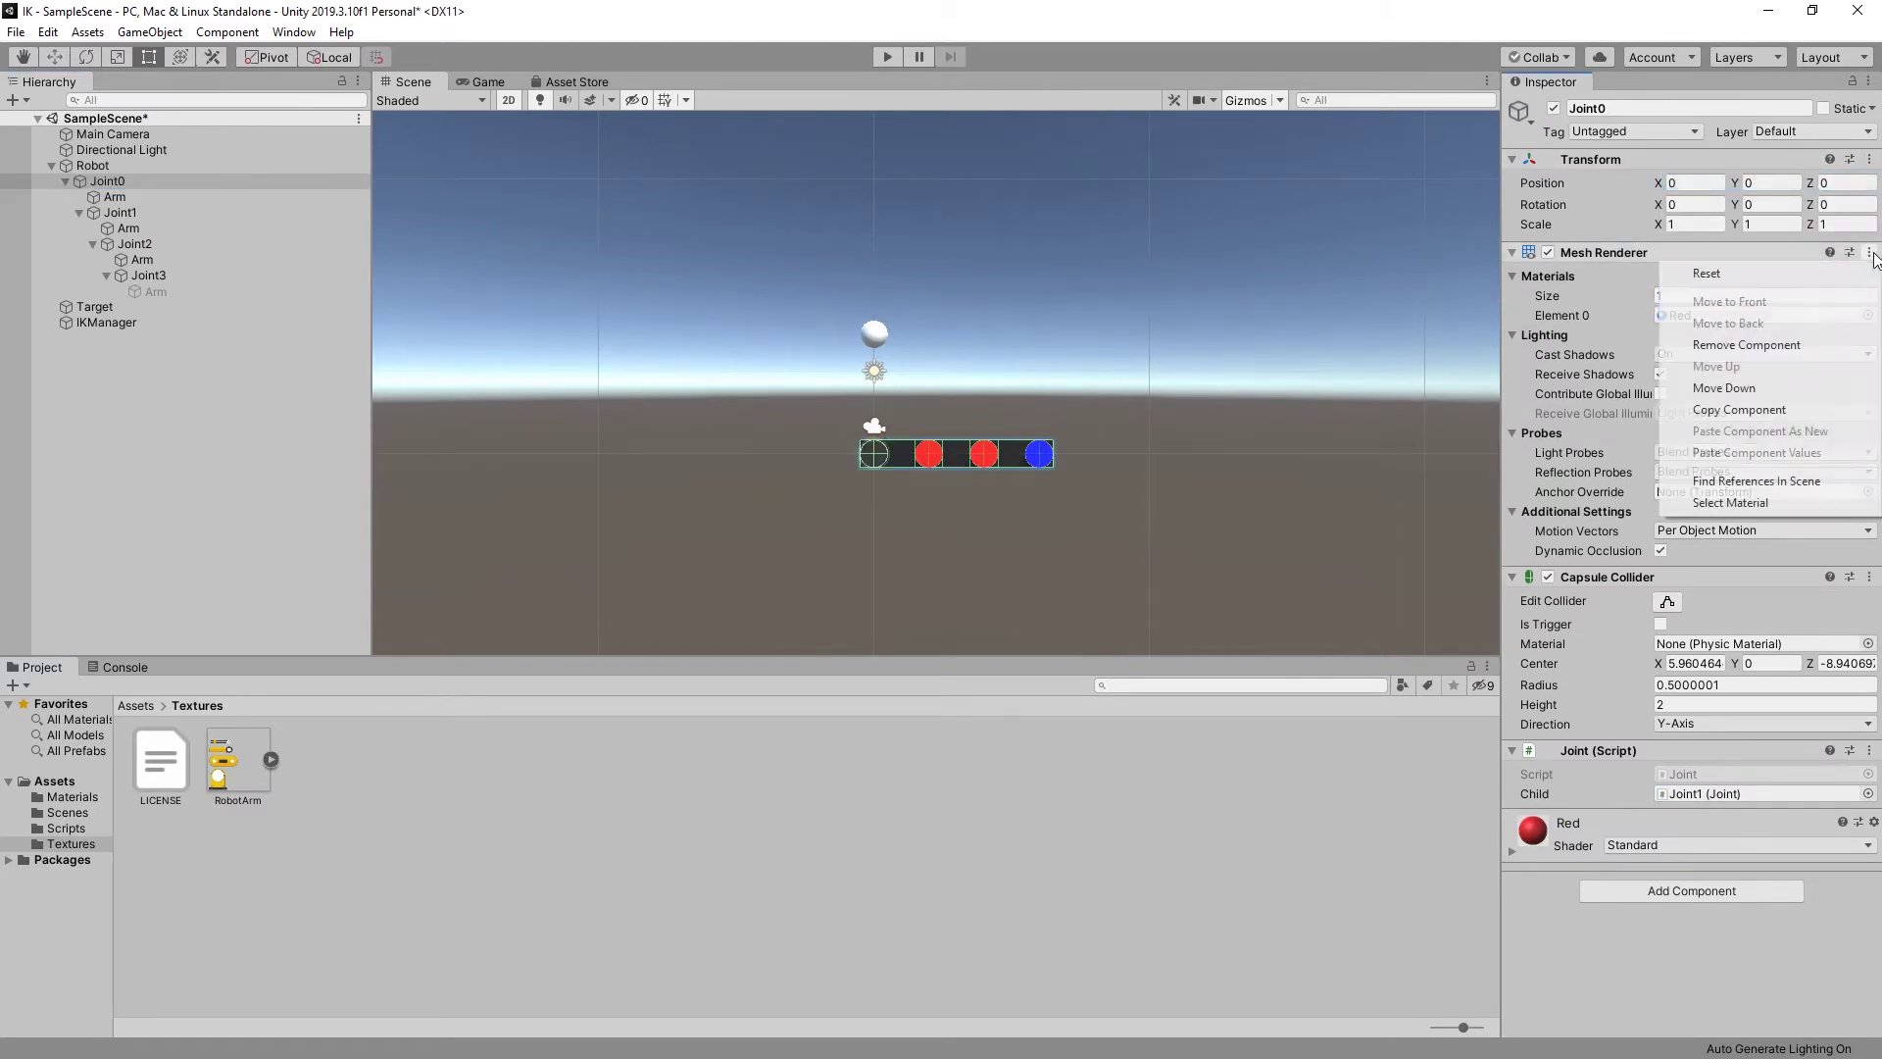
{"action": "left_click", "coordinate": [1747, 345]}
{"action": "left_click", "coordinate": [1869, 252]}
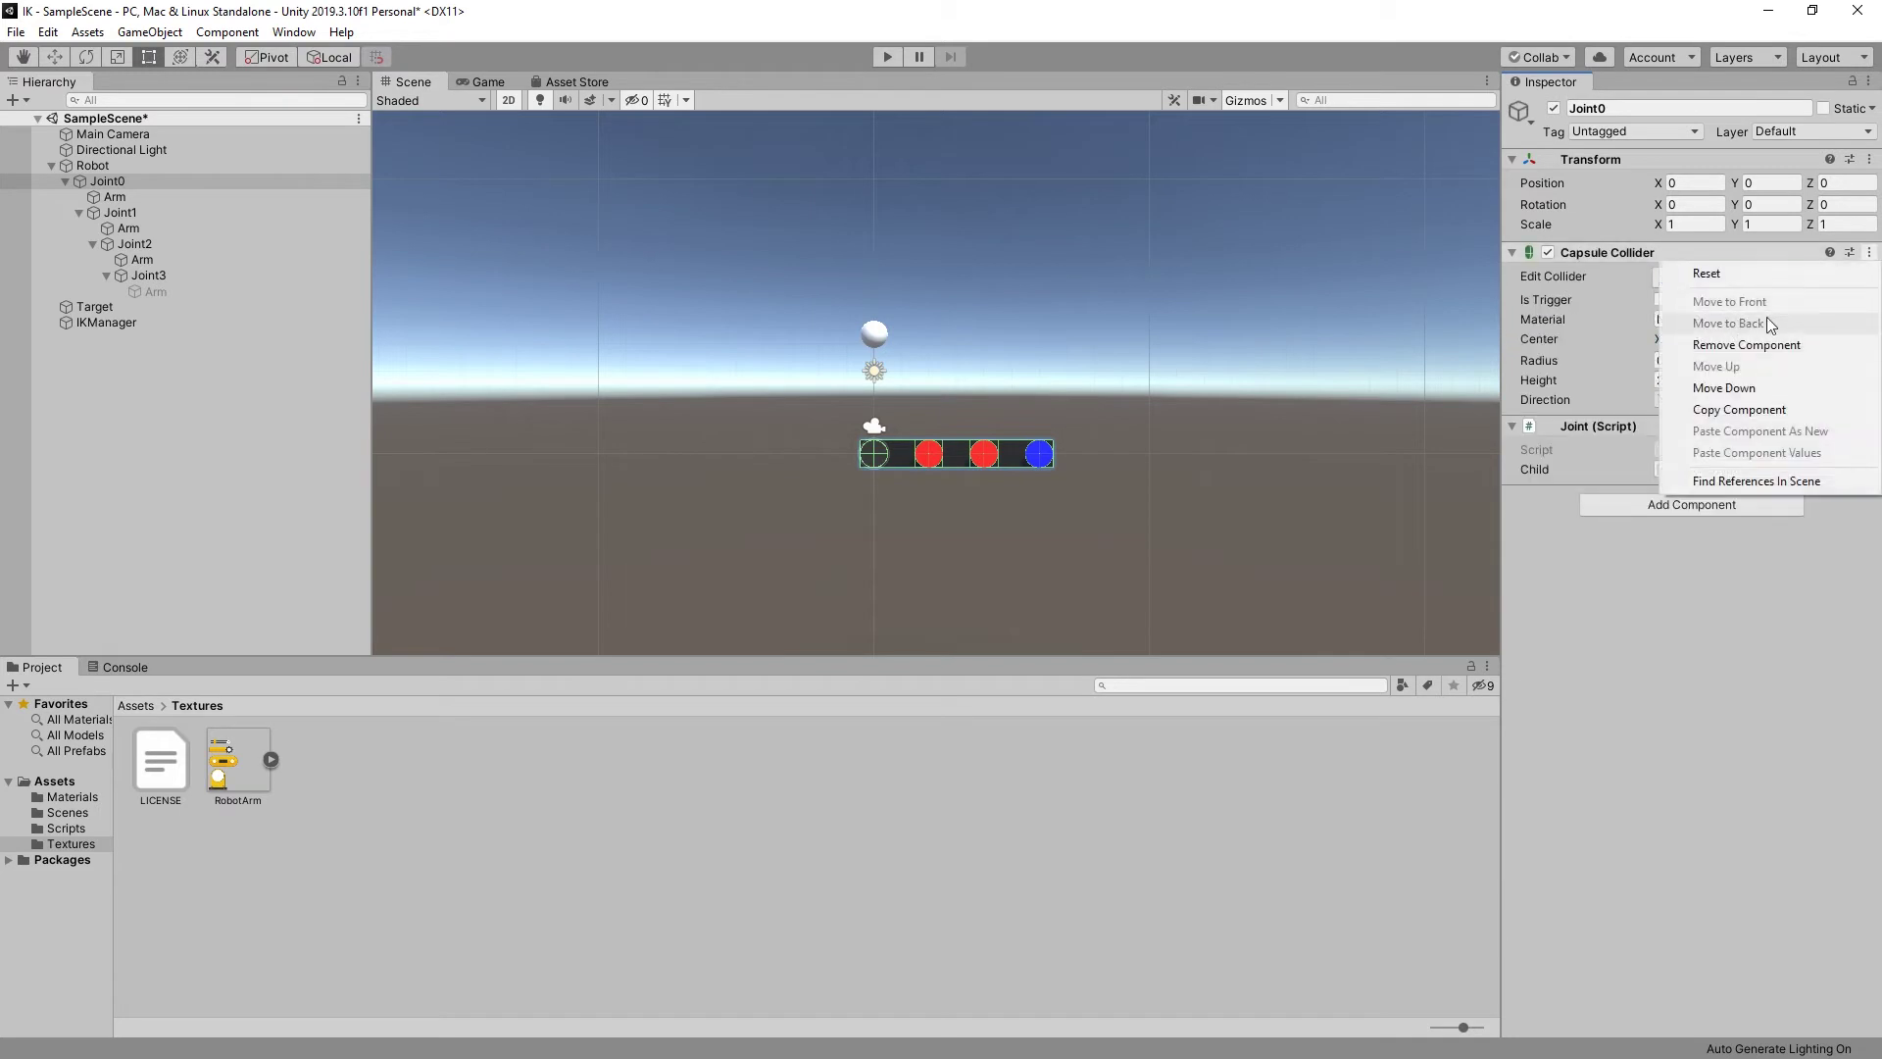
{"action": "left_click", "coordinate": [1746, 345]}
Step: Reset Joint0's Arm transform and remove its cube mesh, mesh renderer and box collider
{"action": "left_click", "coordinate": [160, 197]}
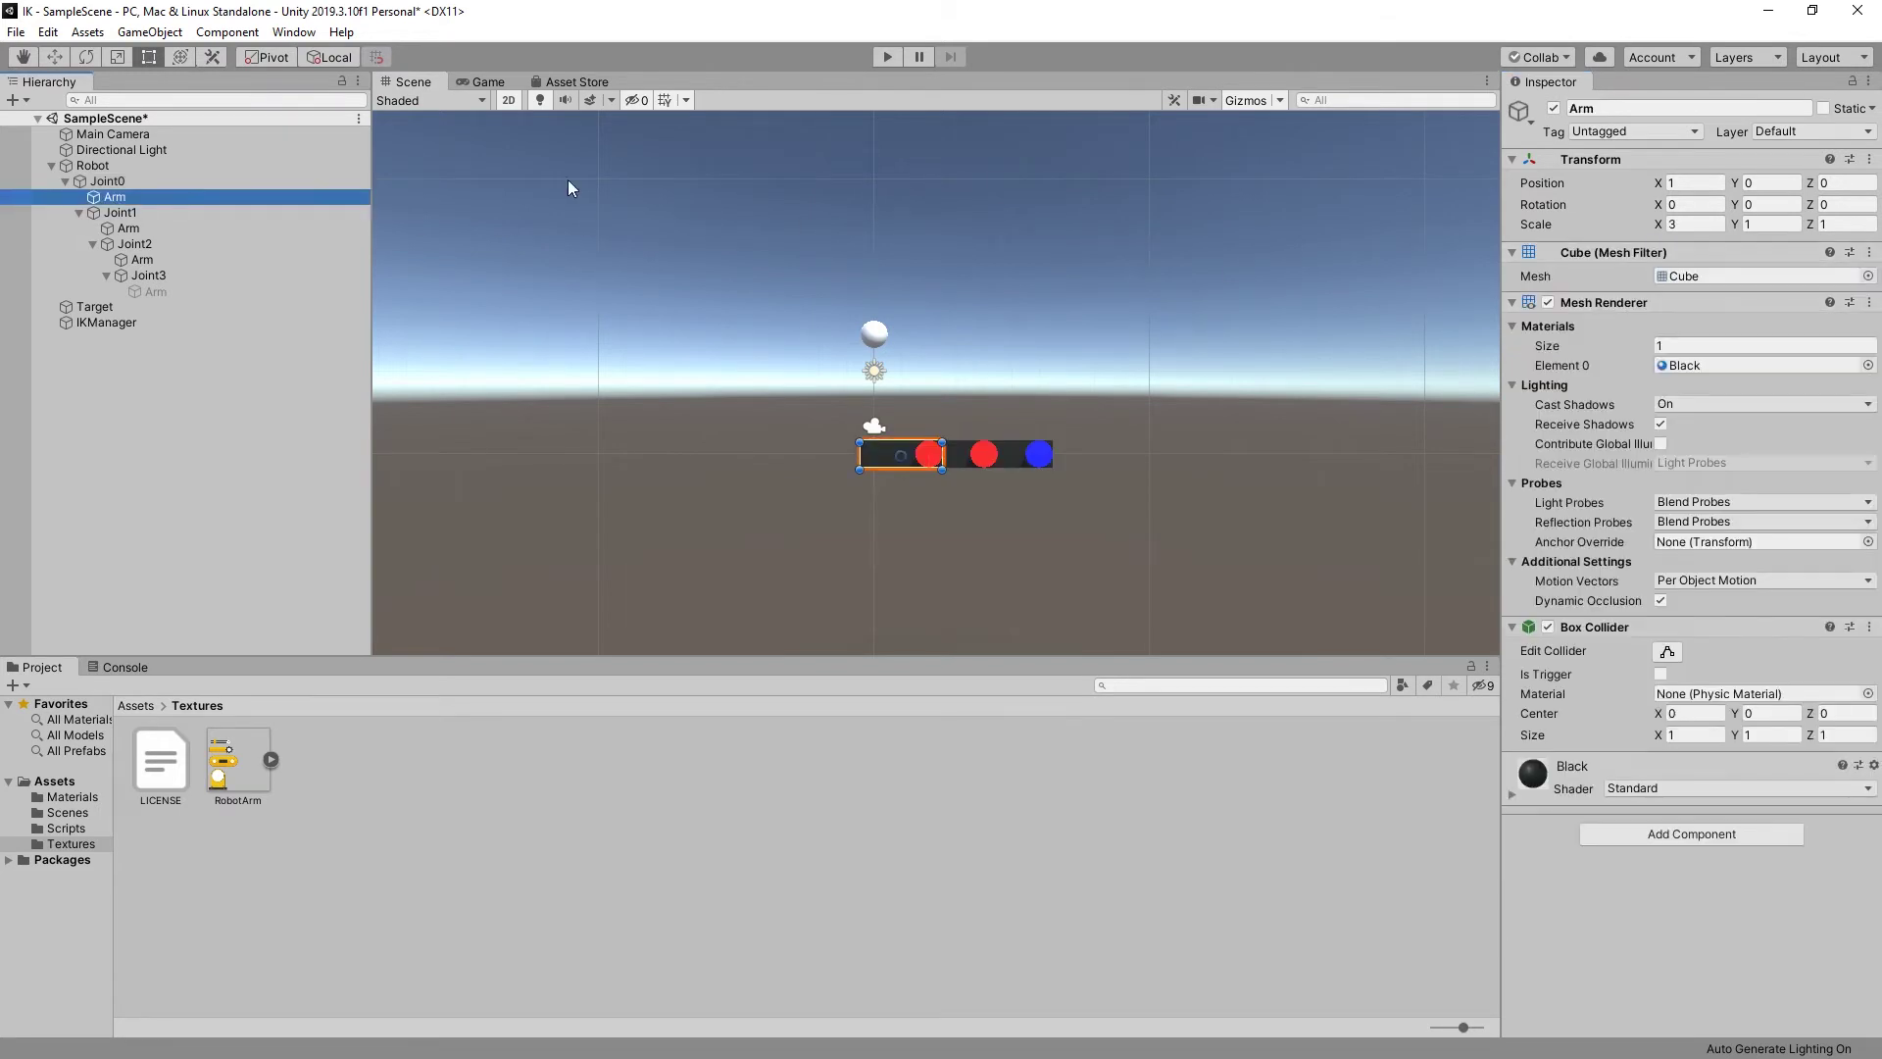
{"action": "left_click", "coordinate": [1869, 159]}
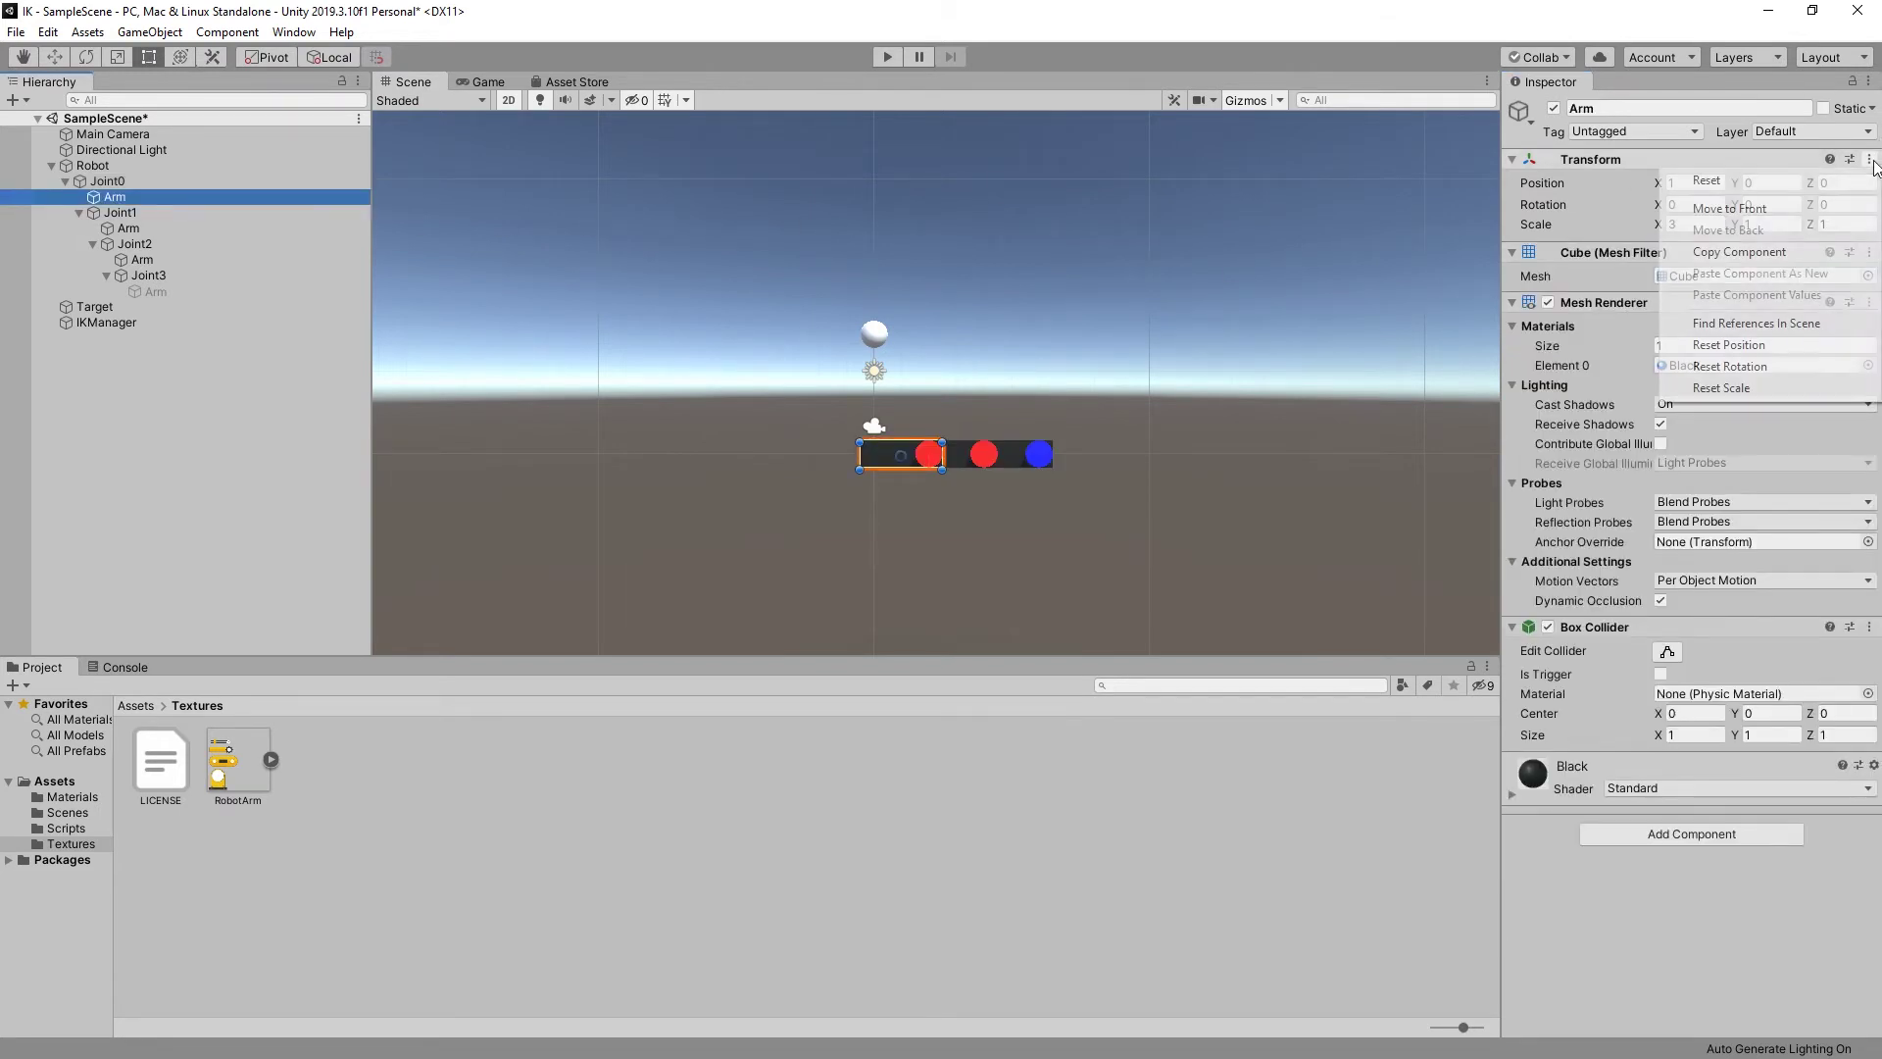
{"action": "left_click", "coordinate": [1755, 192]}
{"action": "left_click", "coordinate": [1869, 252]}
{"action": "left_click", "coordinate": [1747, 343]}
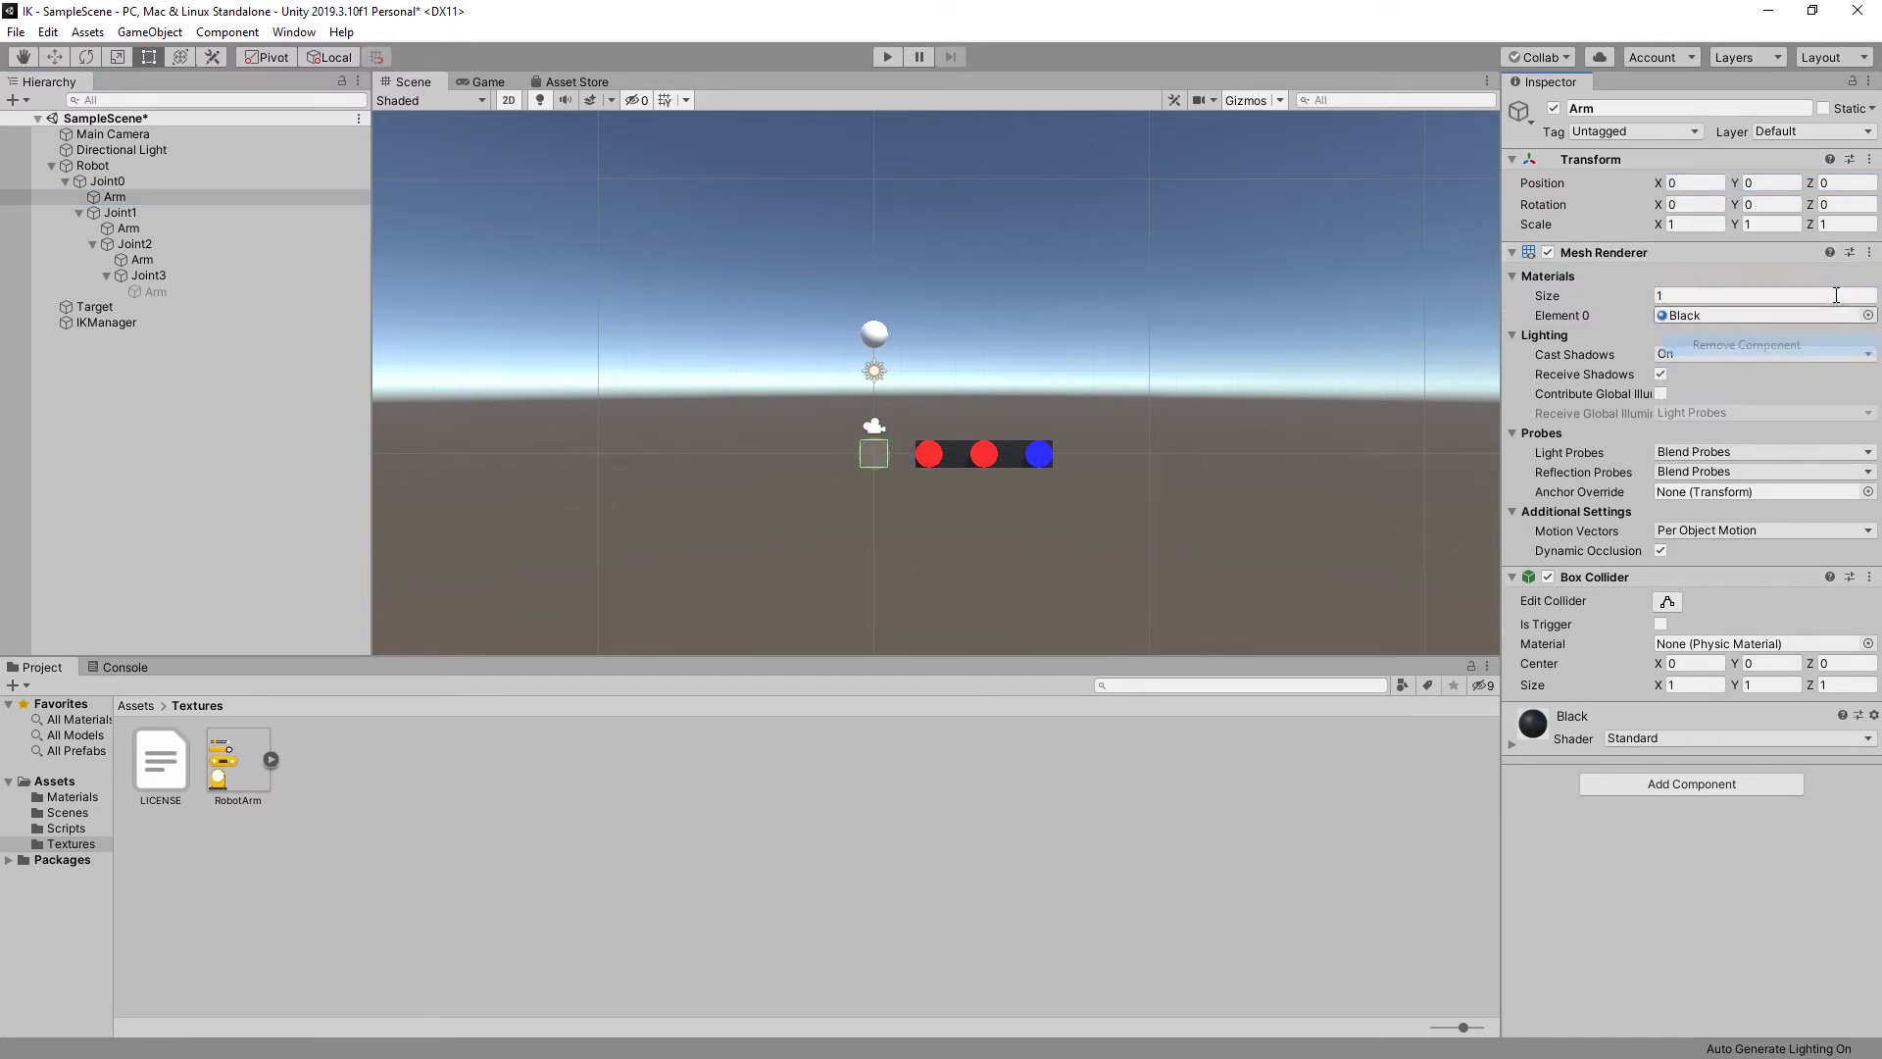
{"action": "left_click", "coordinate": [1869, 251]}
{"action": "left_click", "coordinate": [1746, 343]}
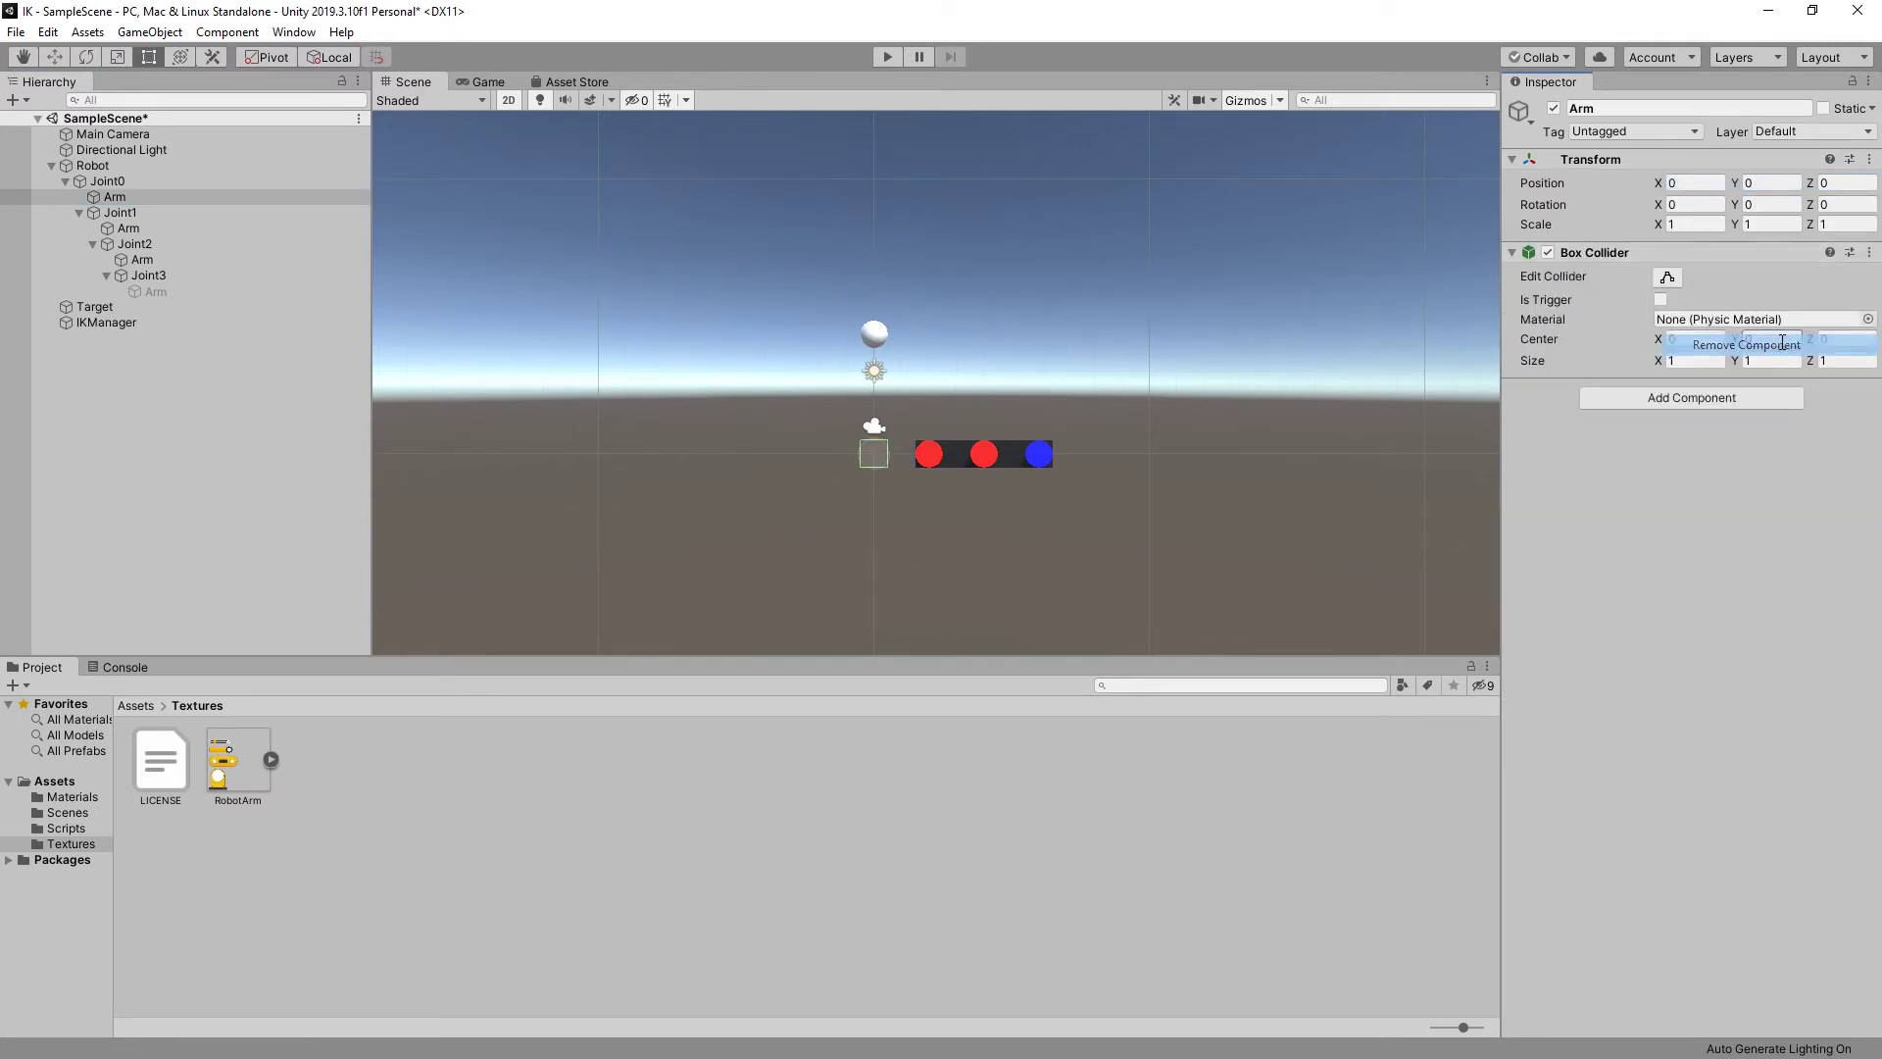
{"action": "left_click", "coordinate": [1869, 252]}
{"action": "left_click", "coordinate": [1778, 341]}
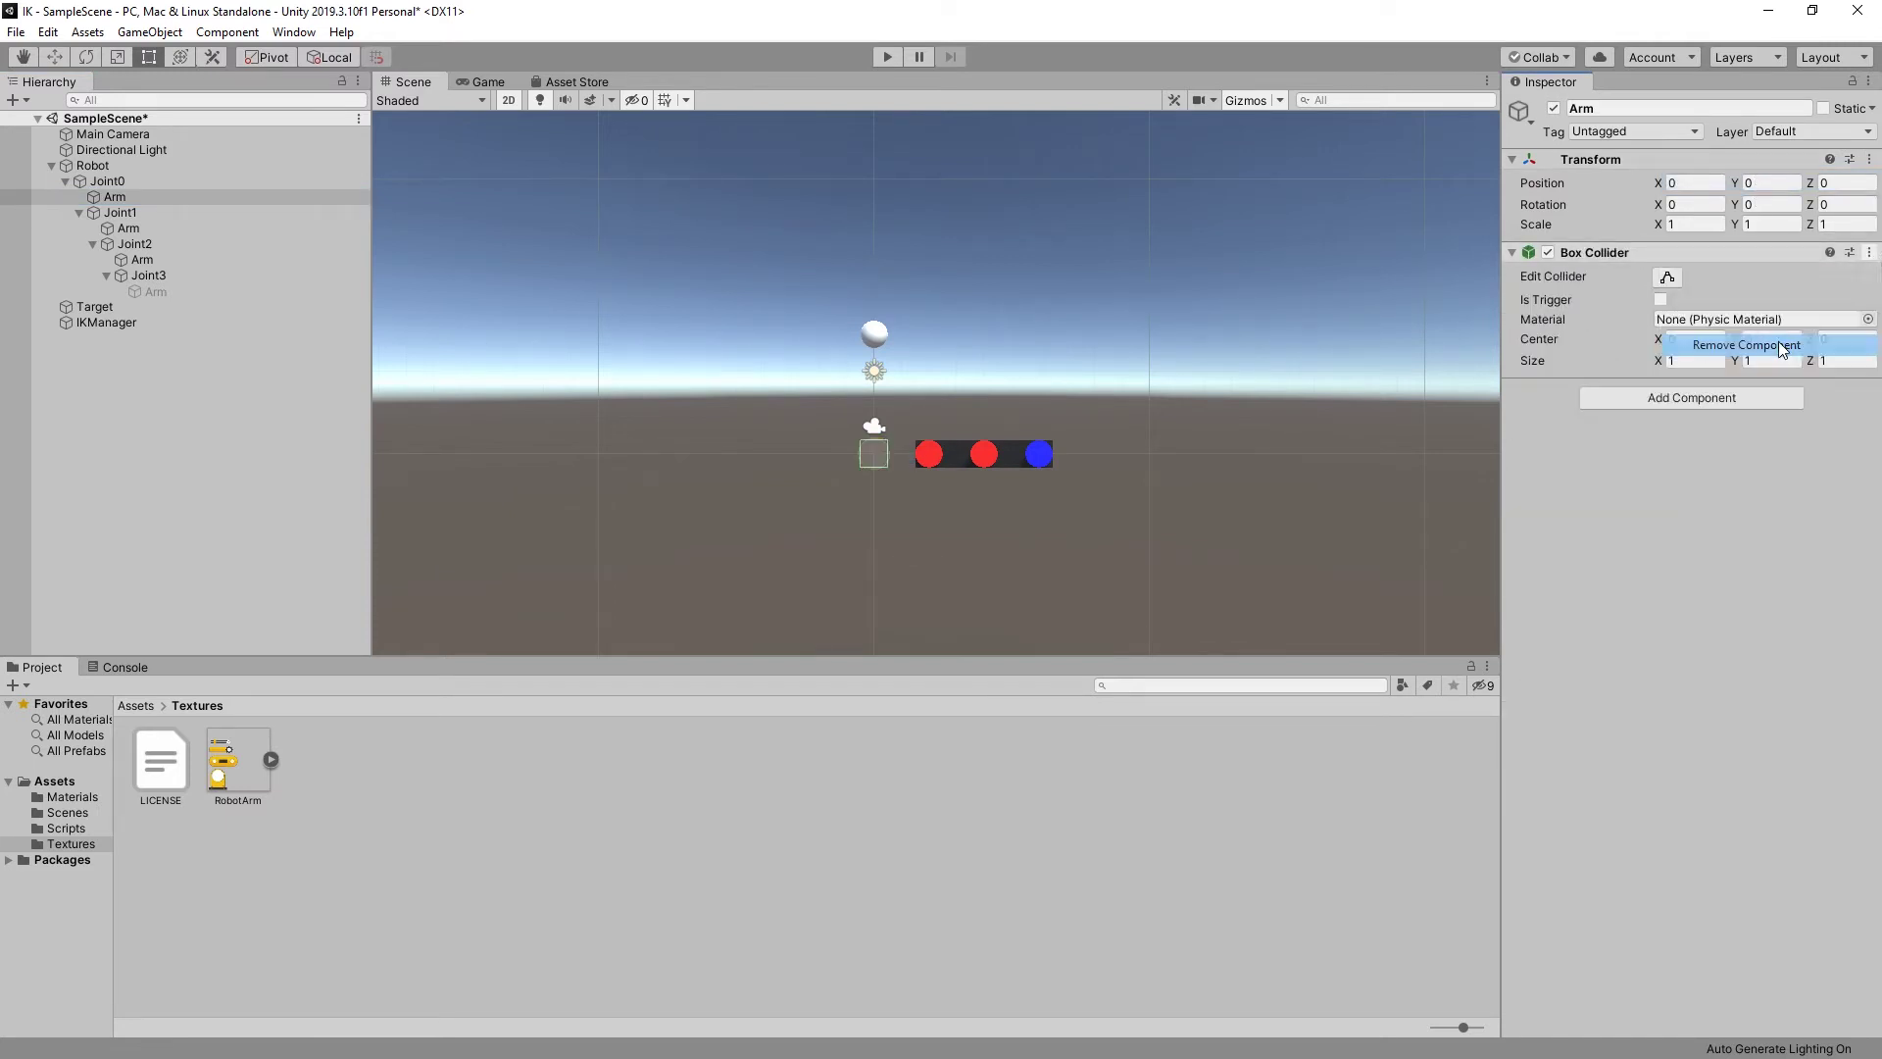
Step: Reset Joint1's transform and remove its cylinder mesh, mesh renderer and capsule collider
{"action": "left_click", "coordinate": [132, 210]}
{"action": "left_click", "coordinate": [1869, 159]}
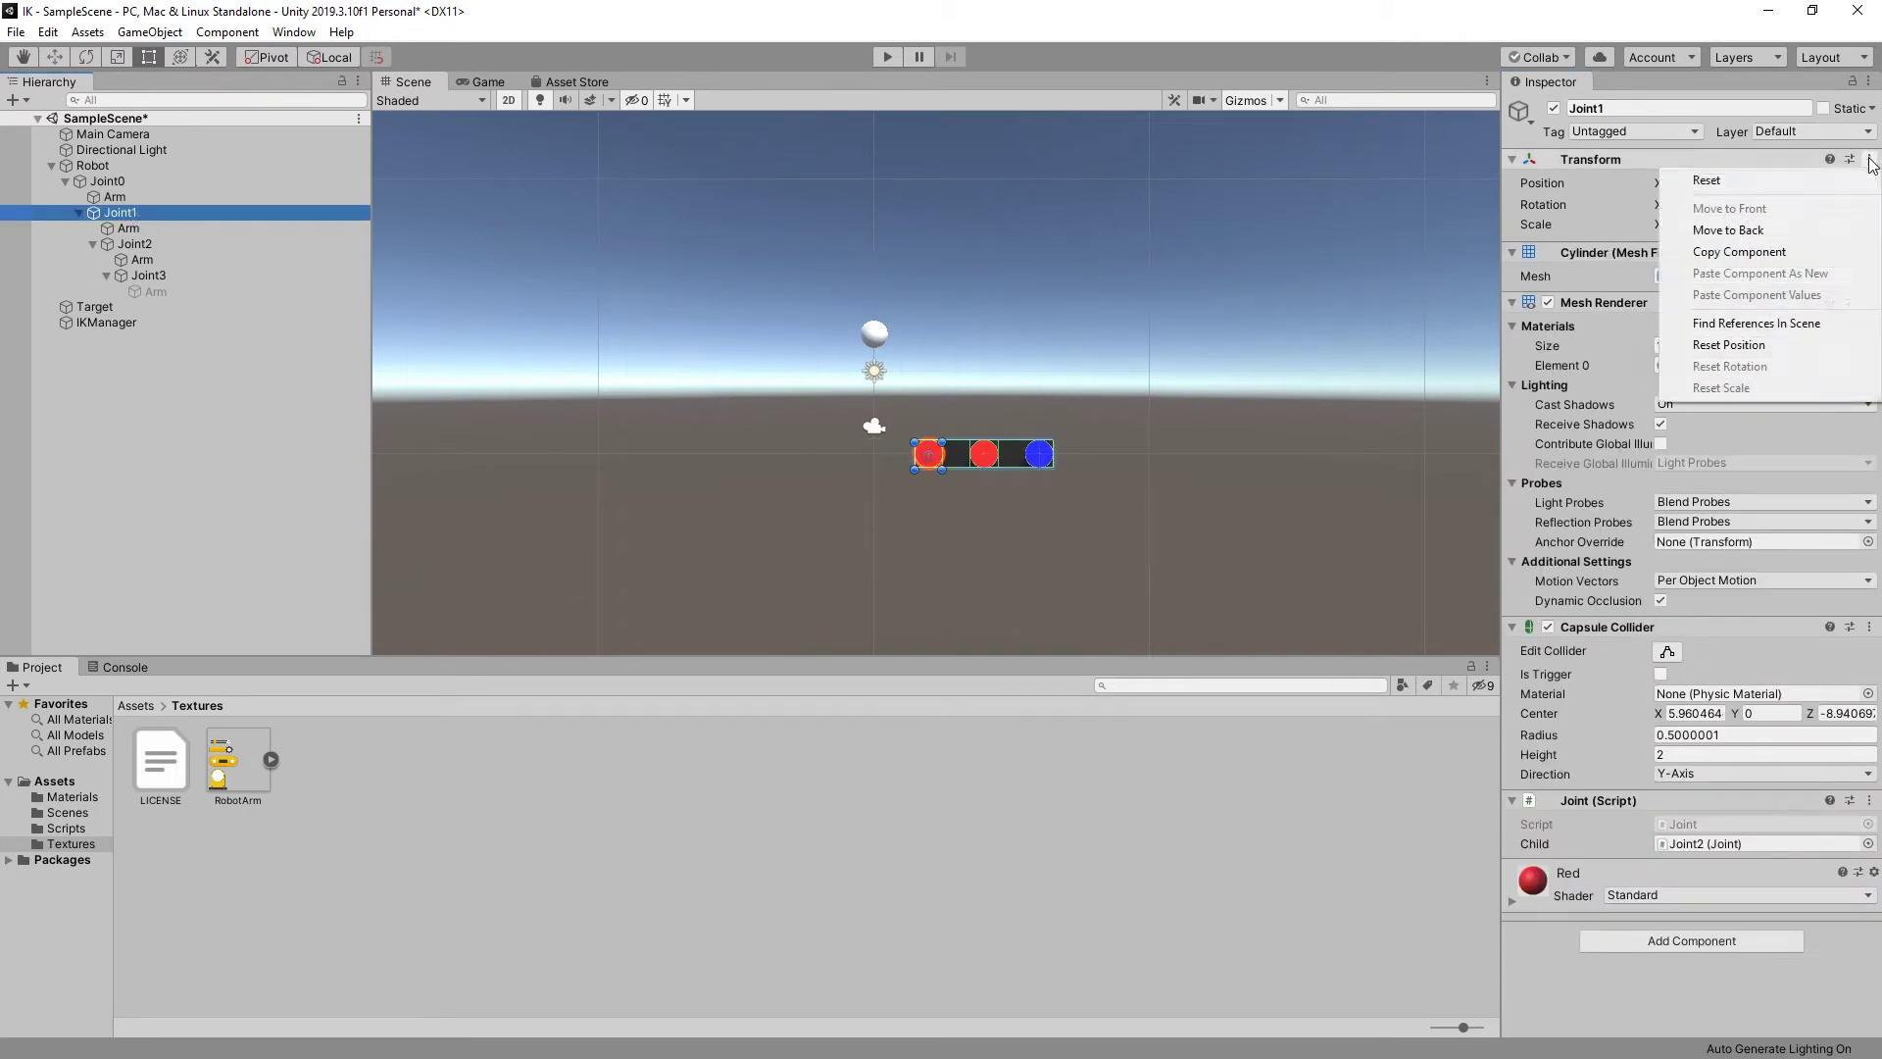
{"action": "left_click", "coordinate": [1770, 181]}
{"action": "left_click", "coordinate": [1869, 252]}
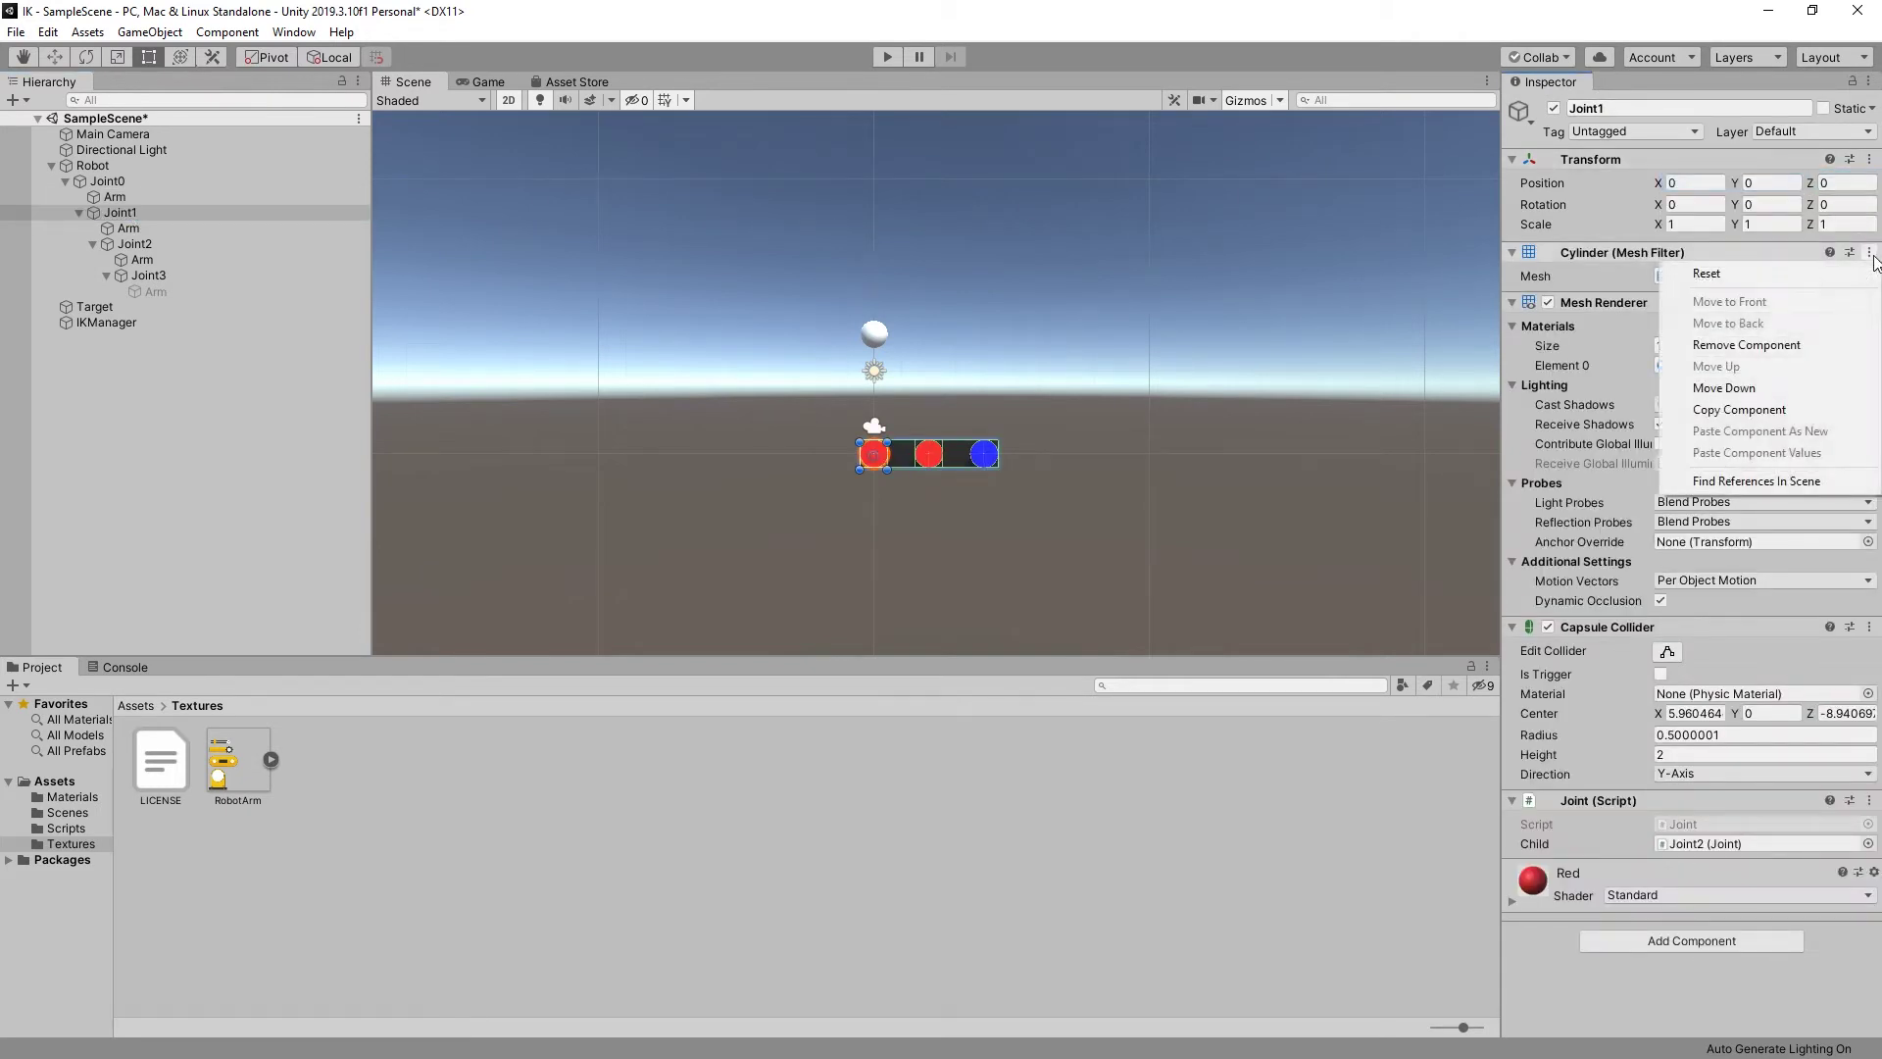
{"action": "left_click", "coordinate": [1781, 345]}
{"action": "left_click", "coordinate": [1869, 252]}
{"action": "left_click", "coordinate": [1784, 345]}
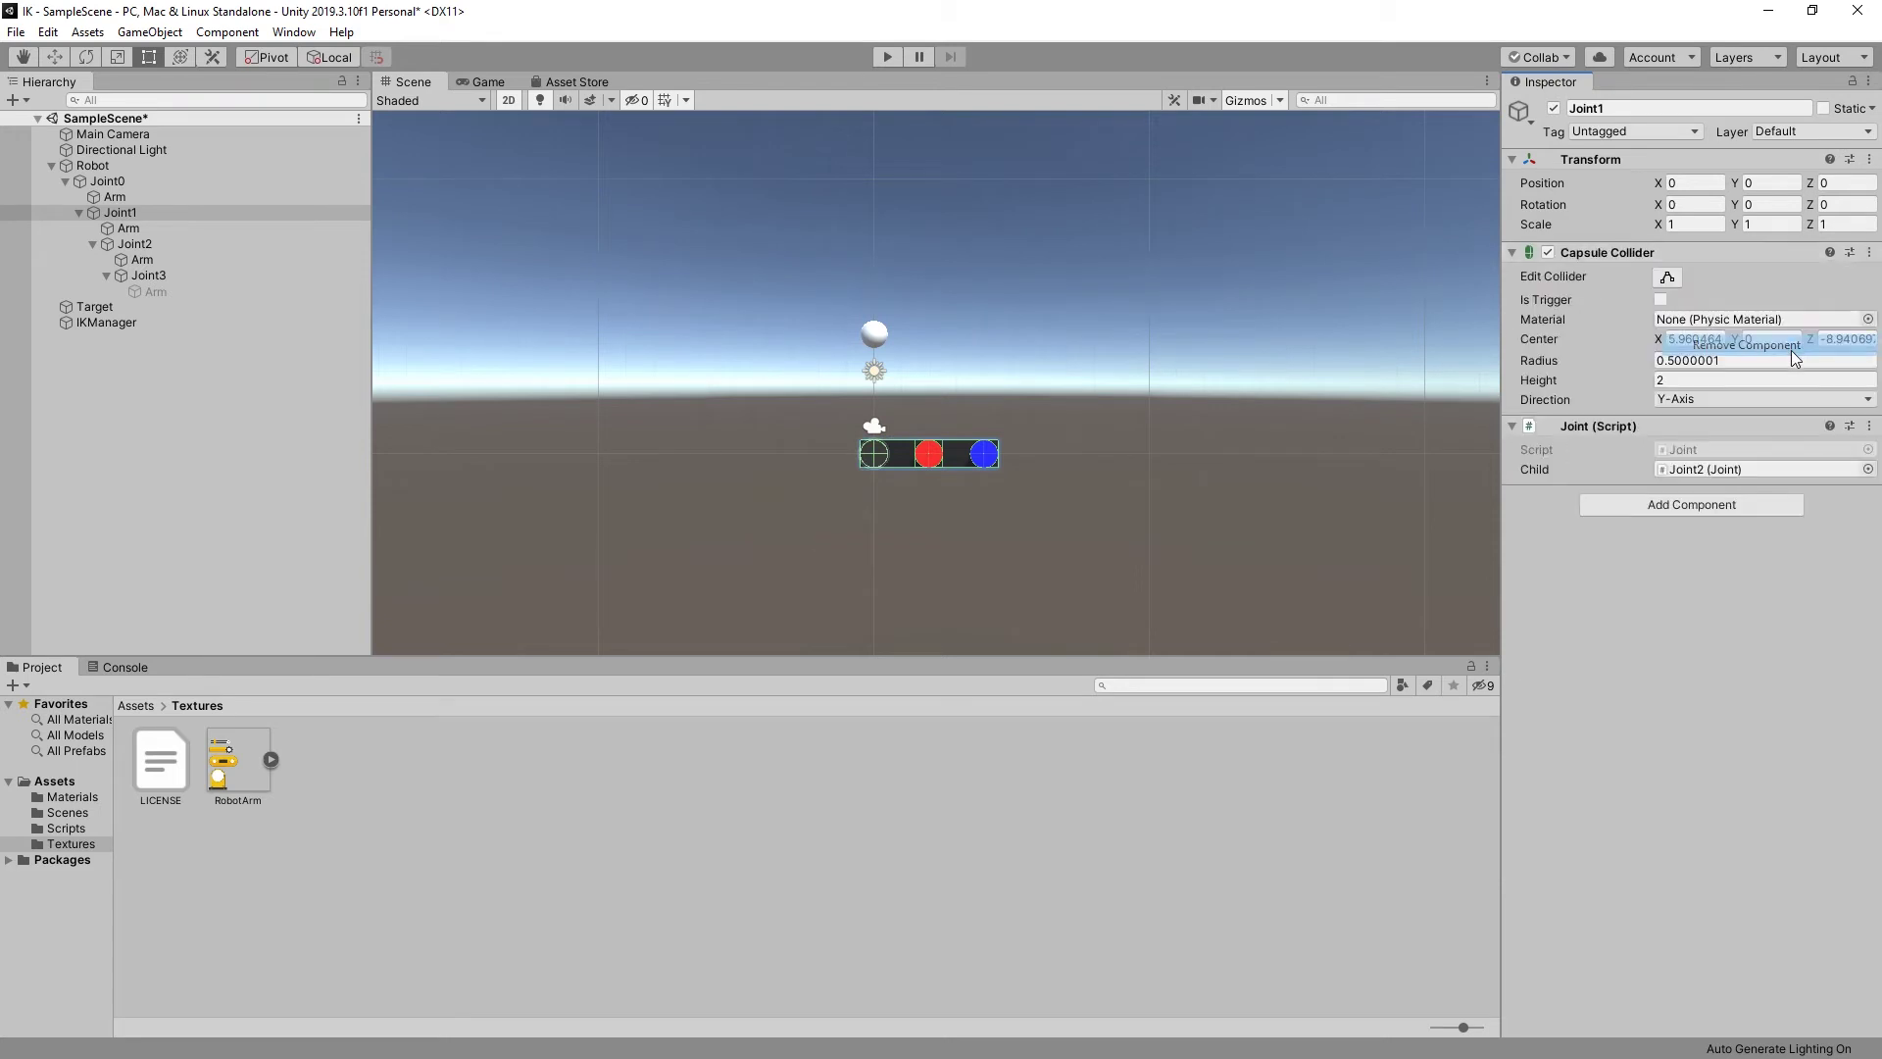
{"action": "left_click", "coordinate": [1869, 252]}
{"action": "left_click", "coordinate": [1778, 343]}
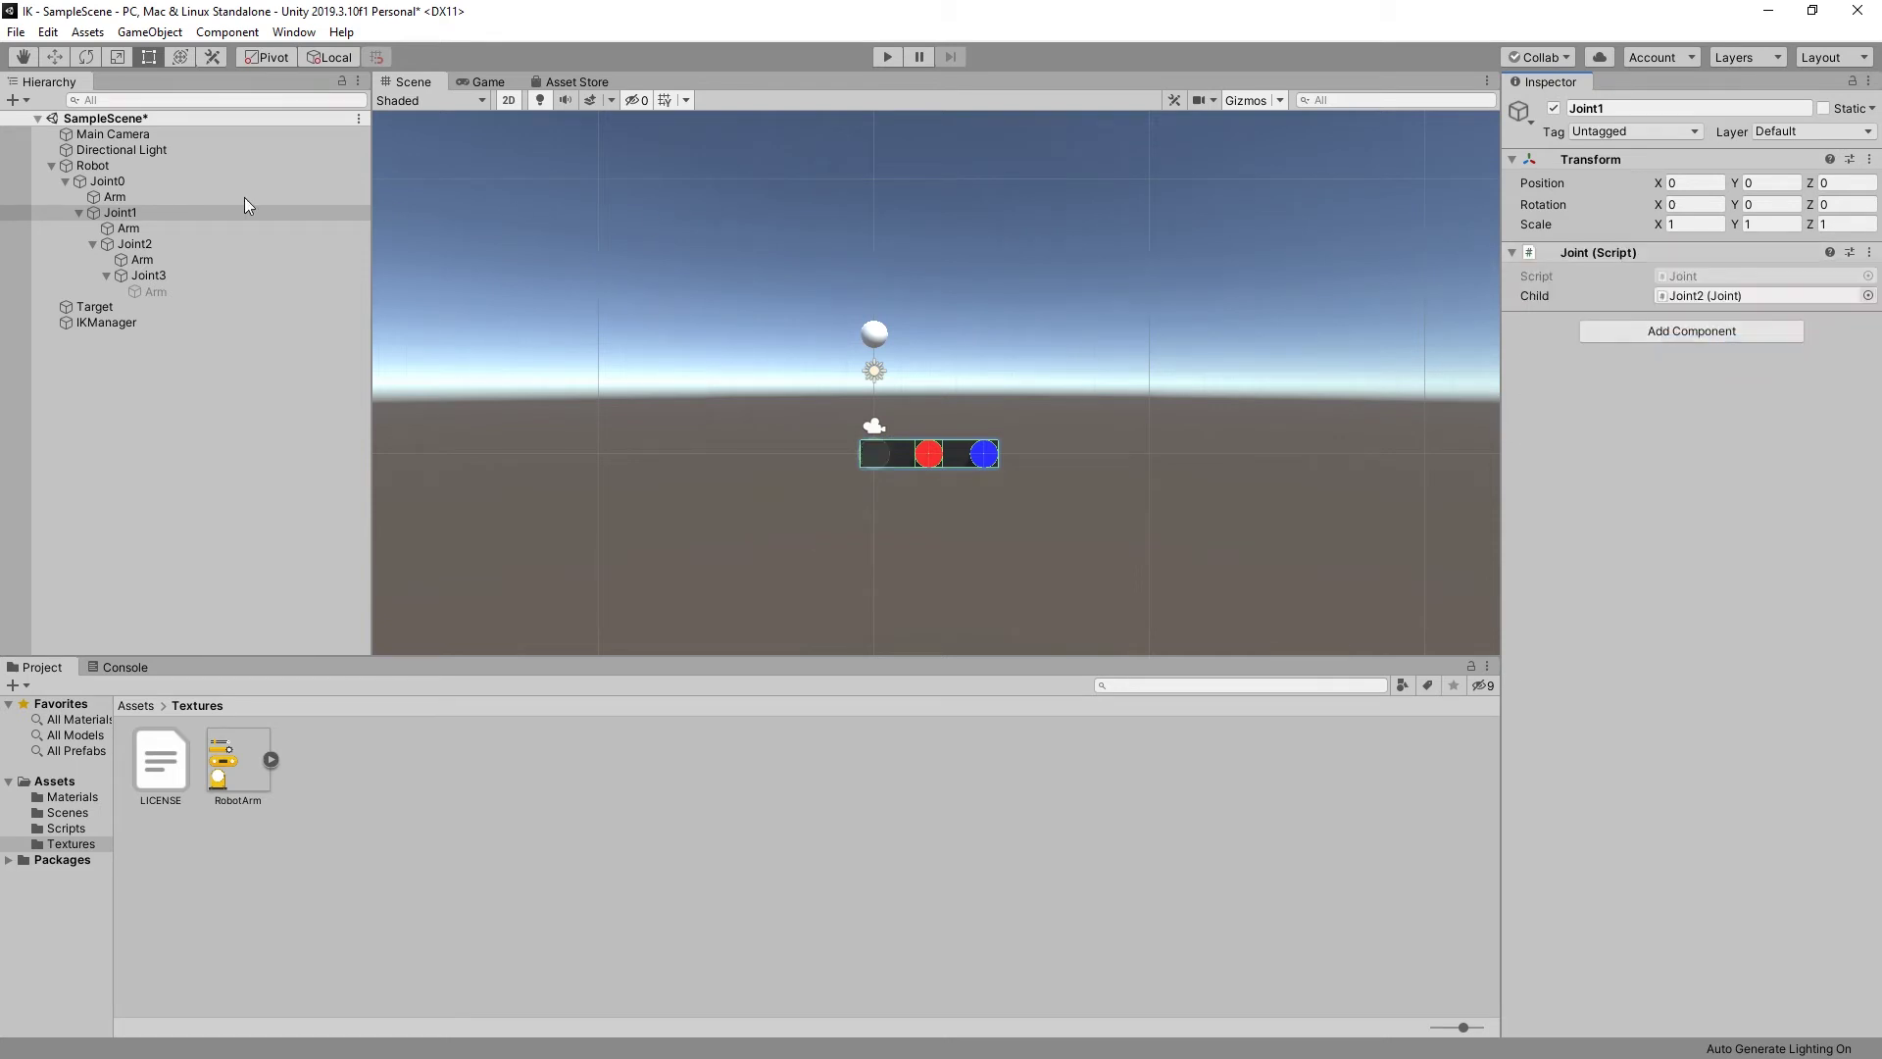
Step: Reset Joint1's Arm transform and remove its cube mesh, mesh renderer and box collider
{"action": "left_click", "coordinate": [126, 228]}
{"action": "left_click", "coordinate": [1869, 159]}
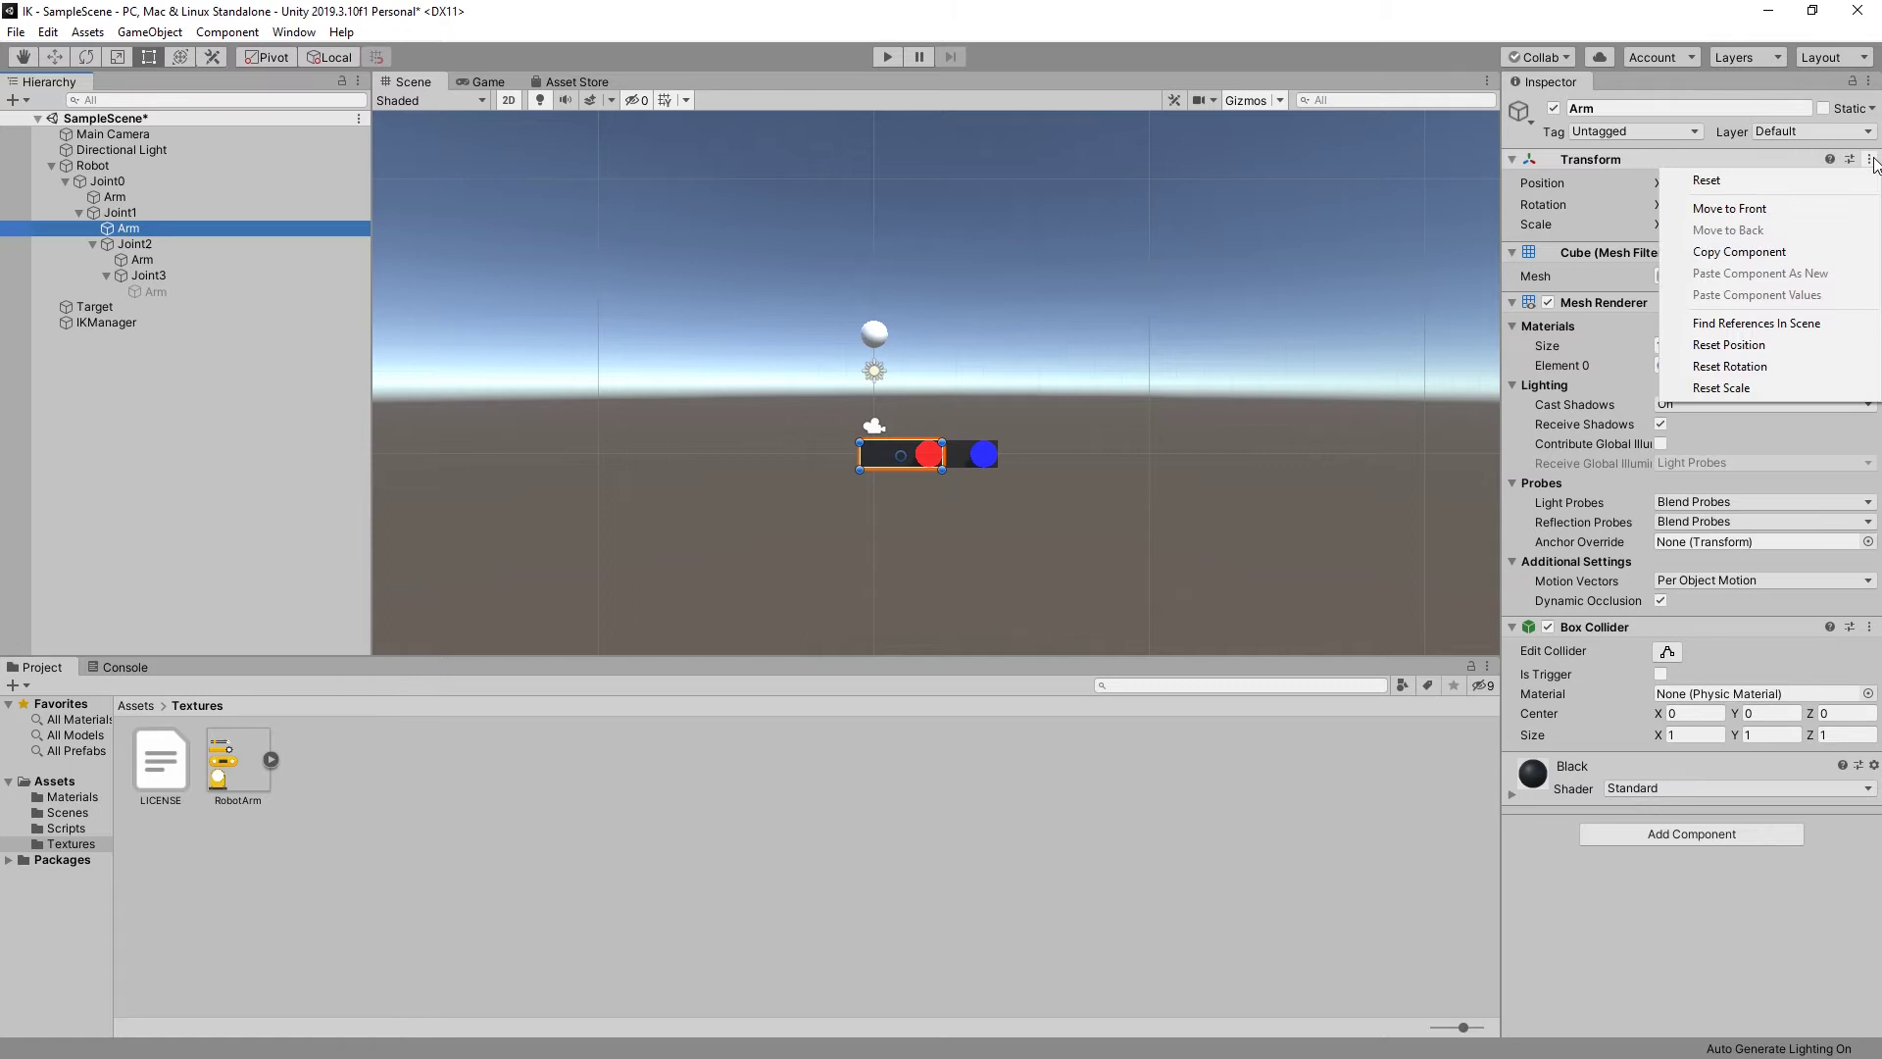
{"action": "left_click", "coordinate": [1804, 179]}
{"action": "left_click", "coordinate": [1869, 252]}
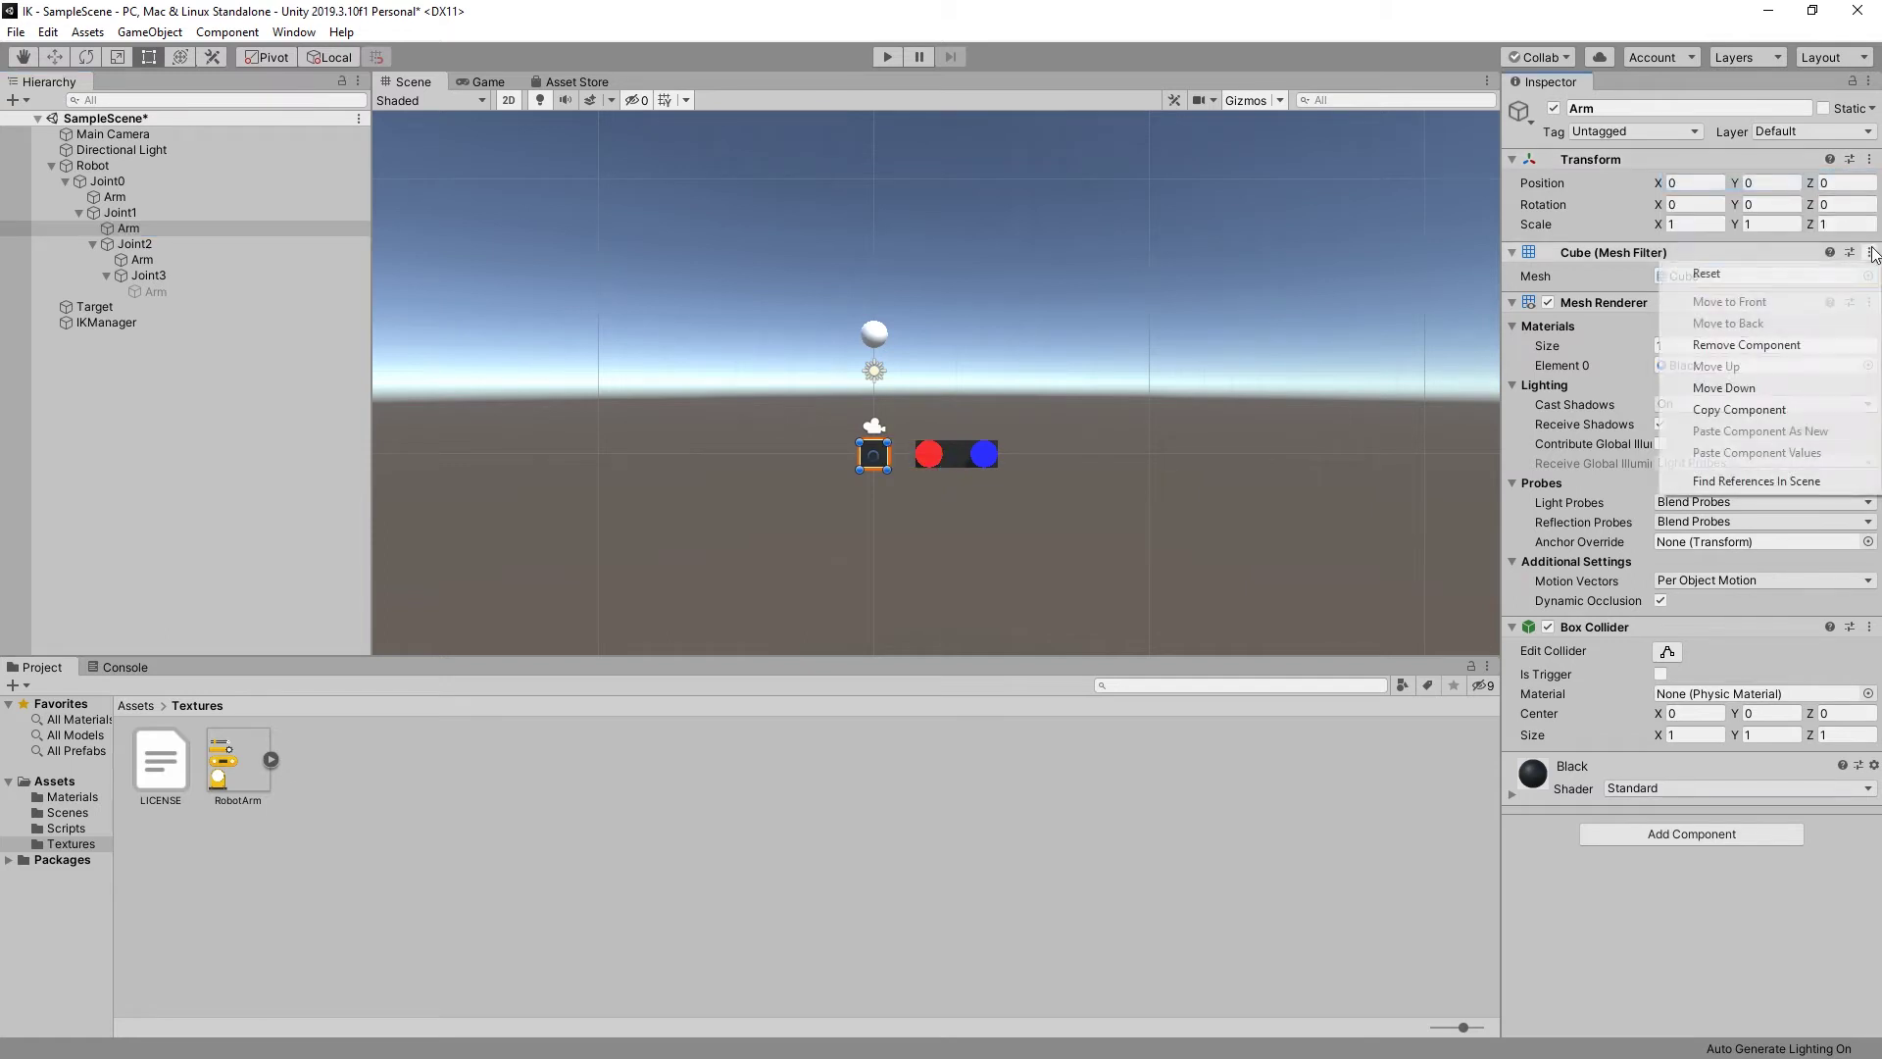
{"action": "left_click", "coordinate": [1741, 349]}
{"action": "left_click", "coordinate": [1869, 252]}
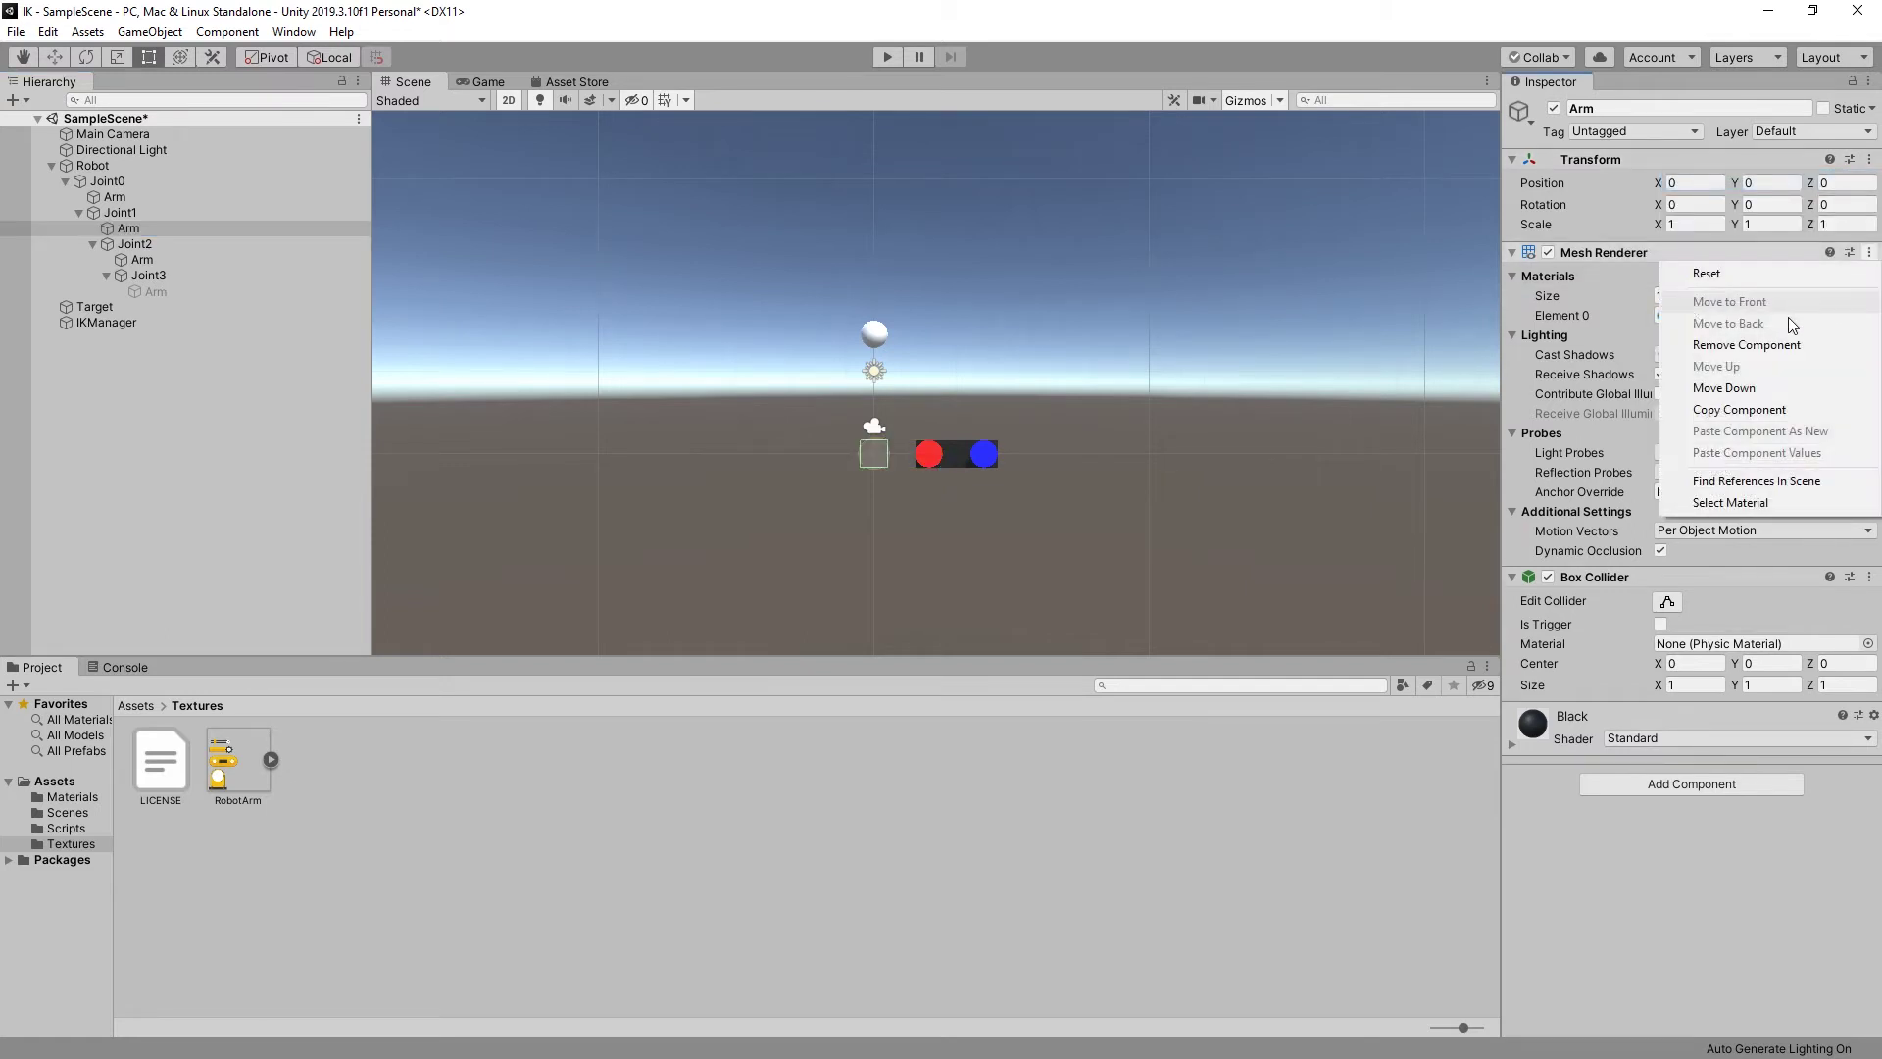
{"action": "left_click", "coordinate": [1747, 345]}
{"action": "left_click", "coordinate": [1869, 252]}
{"action": "left_click", "coordinate": [1747, 345]}
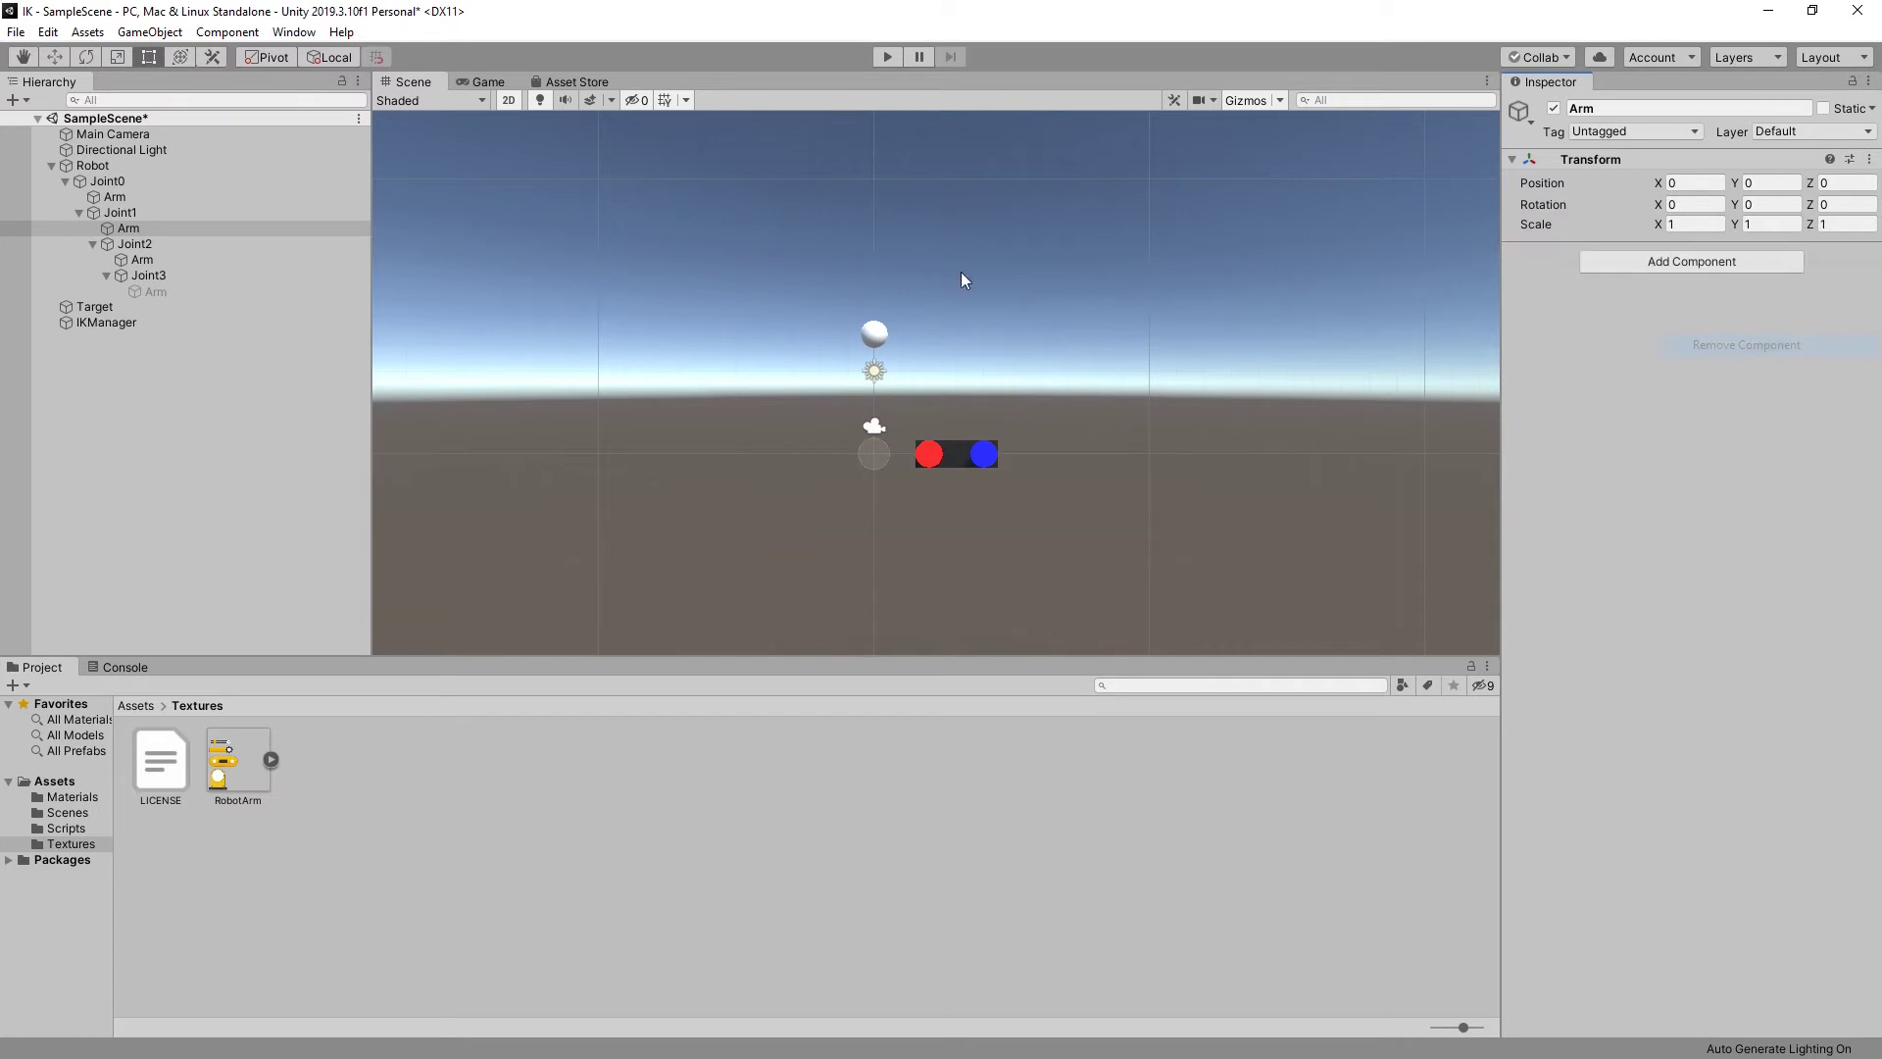
Step: Reset Joint2's transform and remove its cylinder mesh, mesh renderer and capsule collider
{"action": "left_click", "coordinate": [137, 244]}
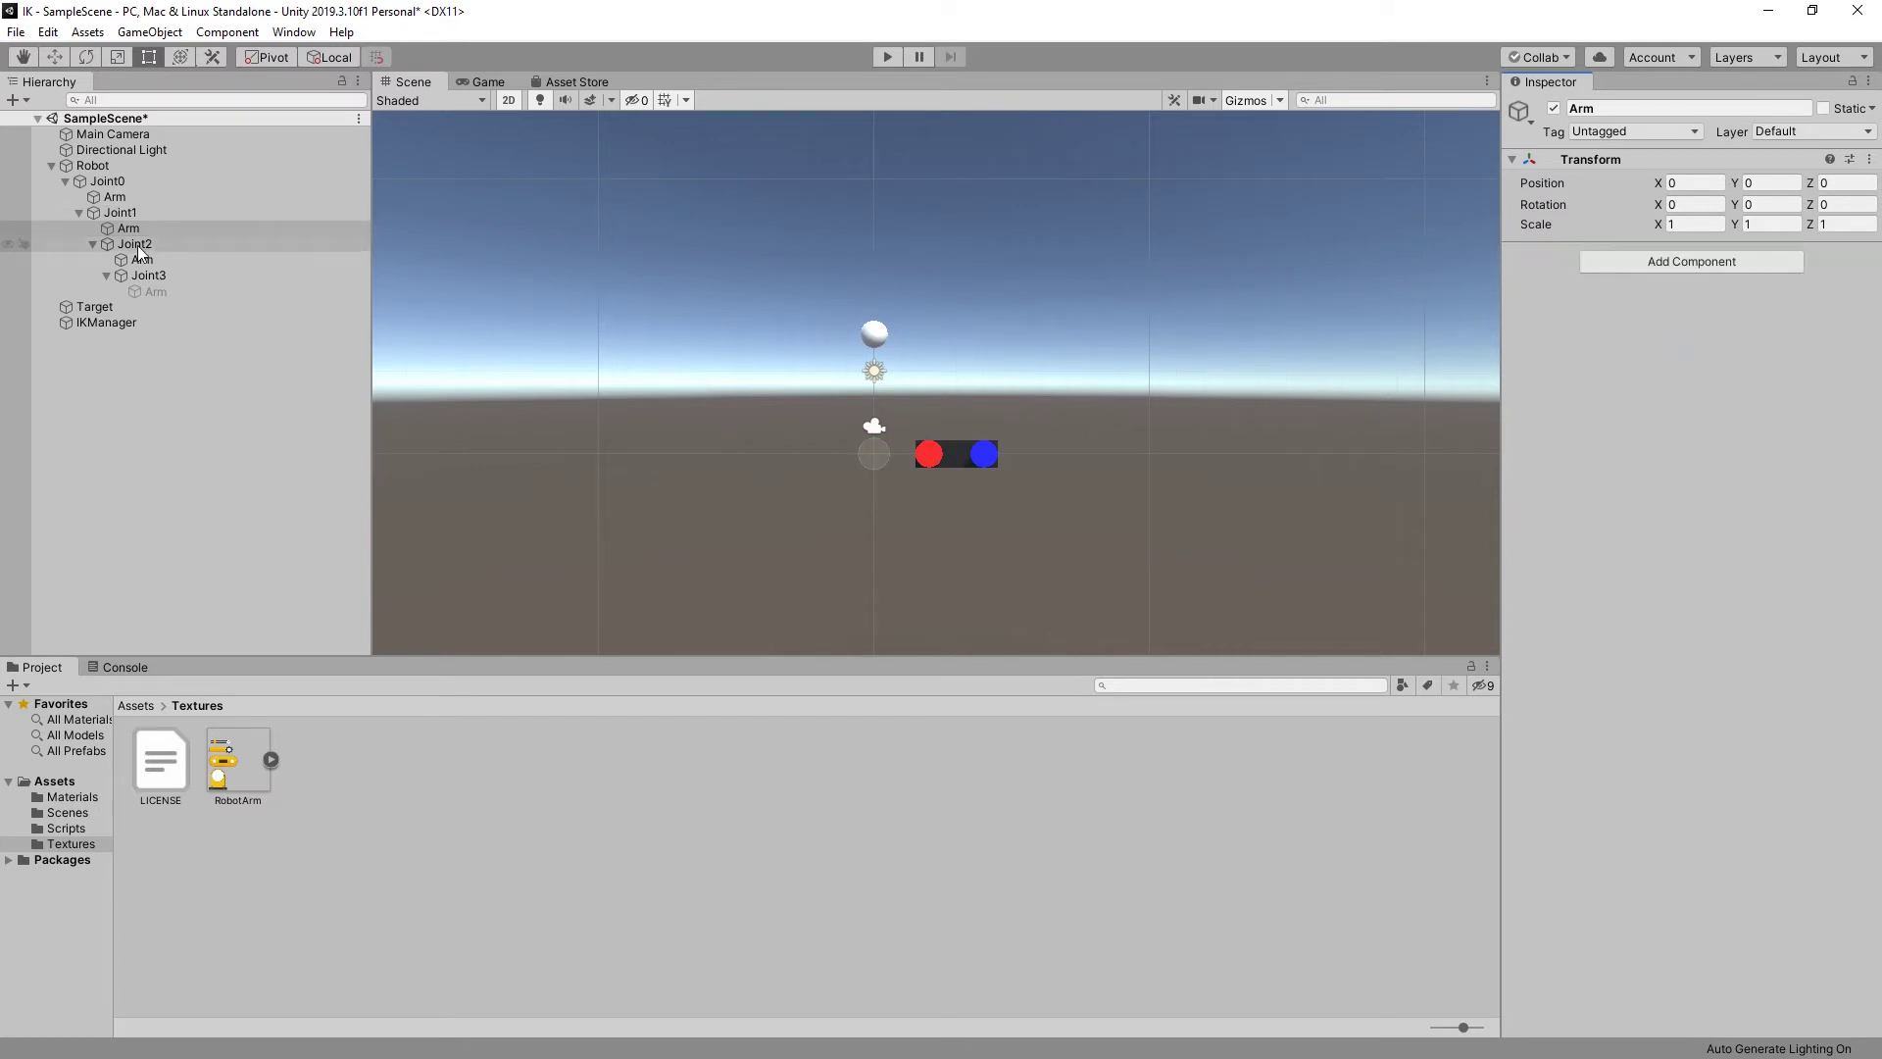
{"action": "left_click", "coordinate": [1869, 159]}
{"action": "left_click", "coordinate": [1792, 181]}
{"action": "left_click", "coordinate": [1869, 252]}
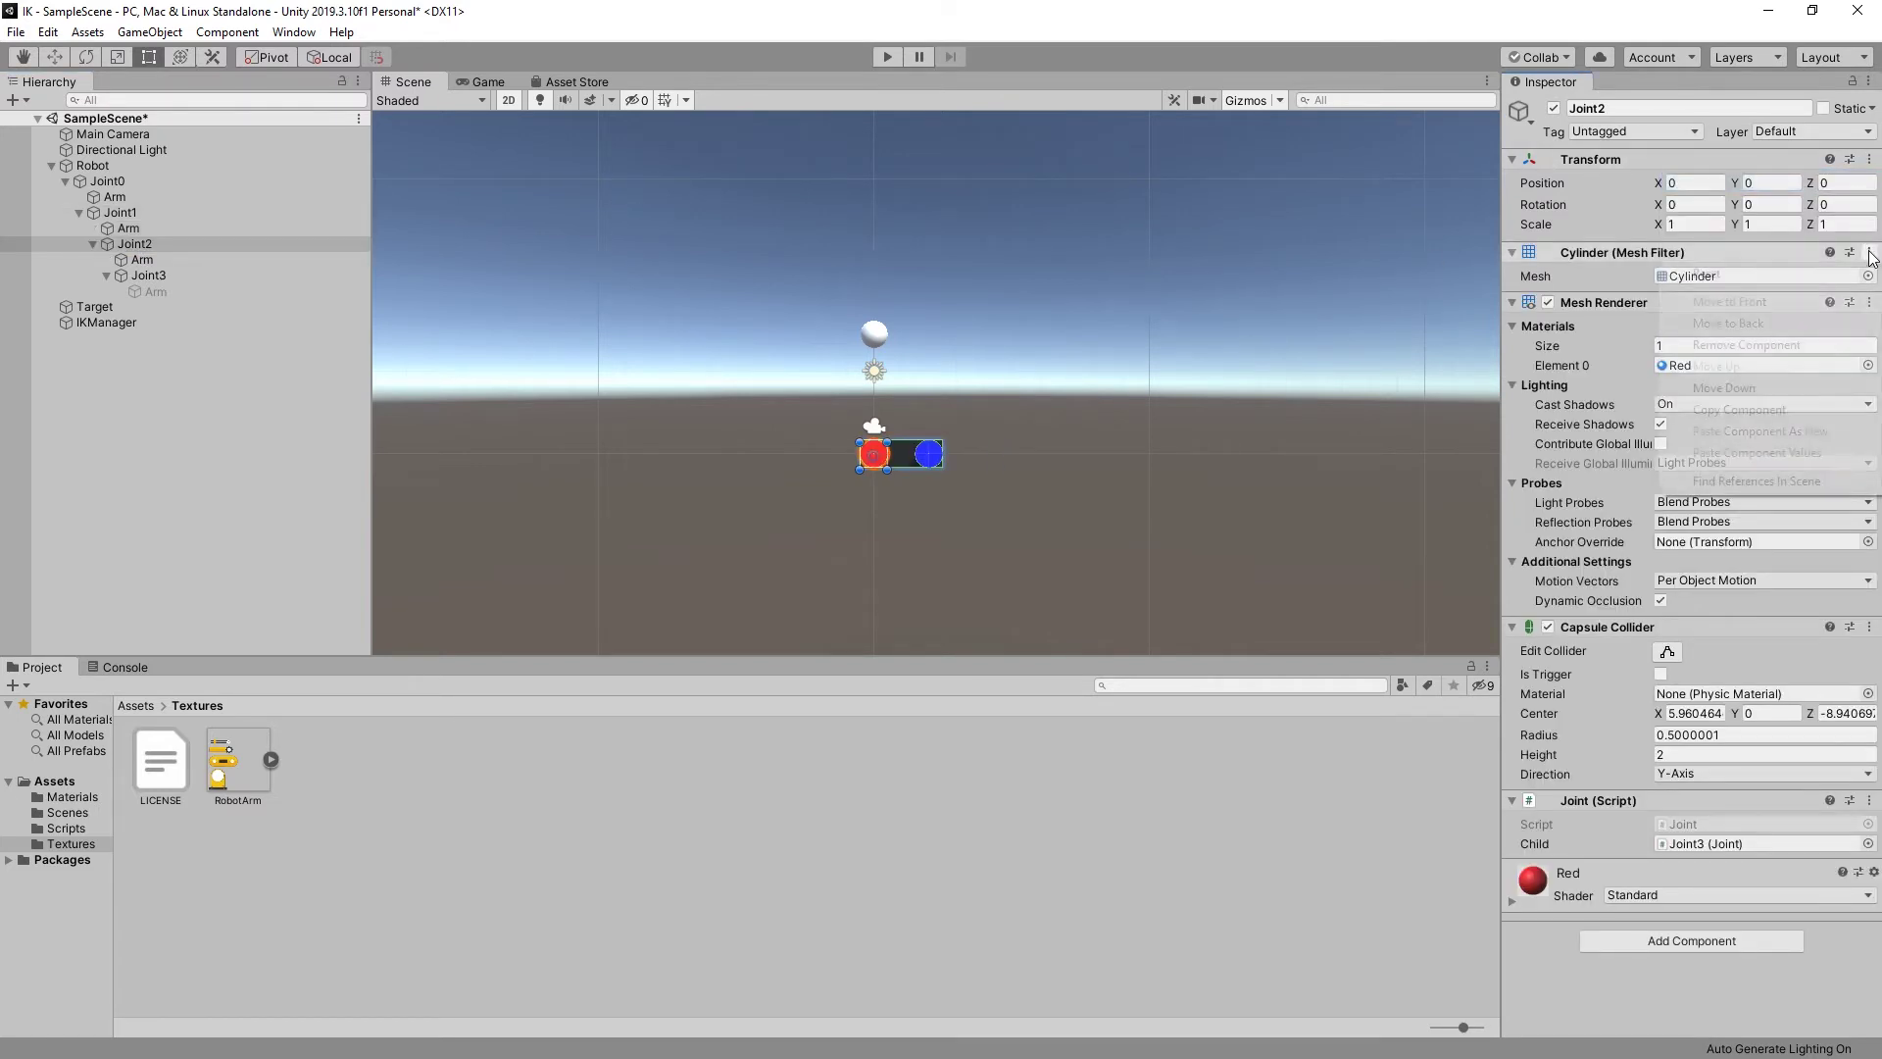
{"action": "left_click", "coordinate": [1755, 345]}
{"action": "left_click", "coordinate": [1869, 252]}
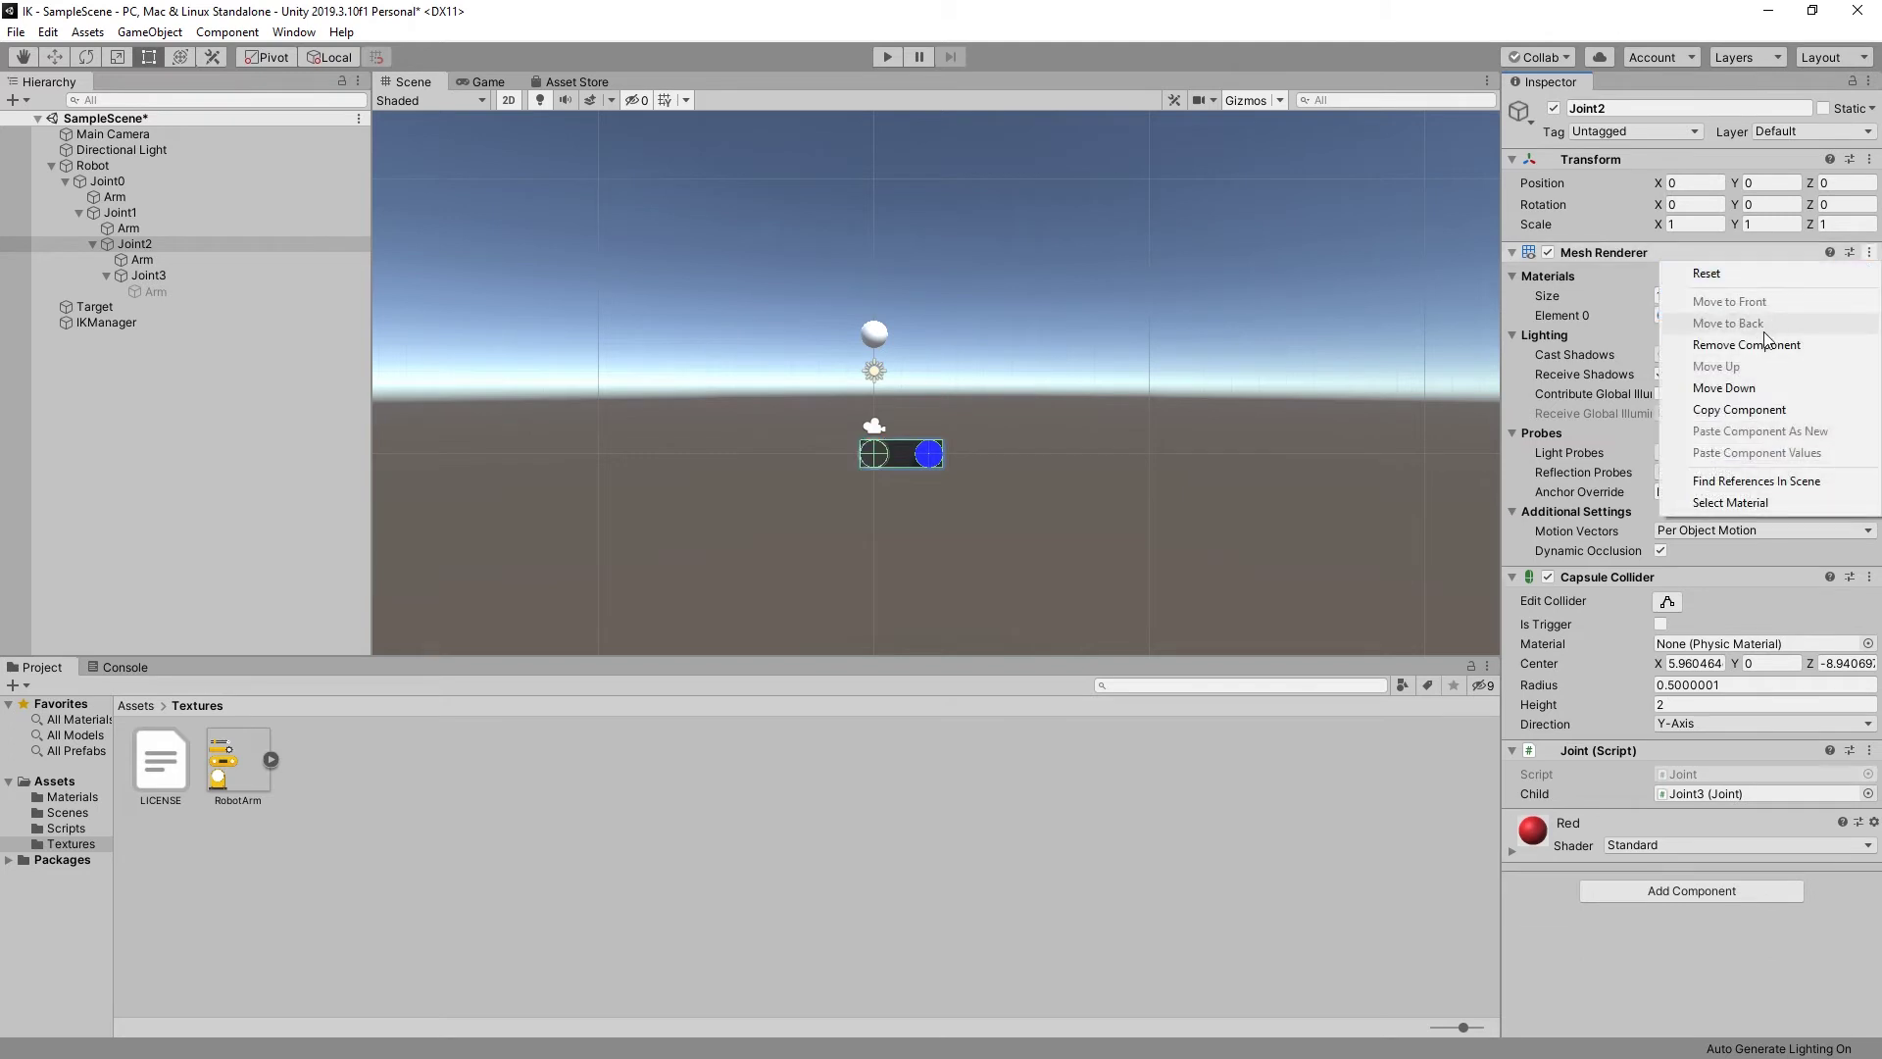
{"action": "left_click", "coordinate": [1746, 345]}
{"action": "left_click", "coordinate": [1607, 252]}
{"action": "left_click", "coordinate": [1869, 252]}
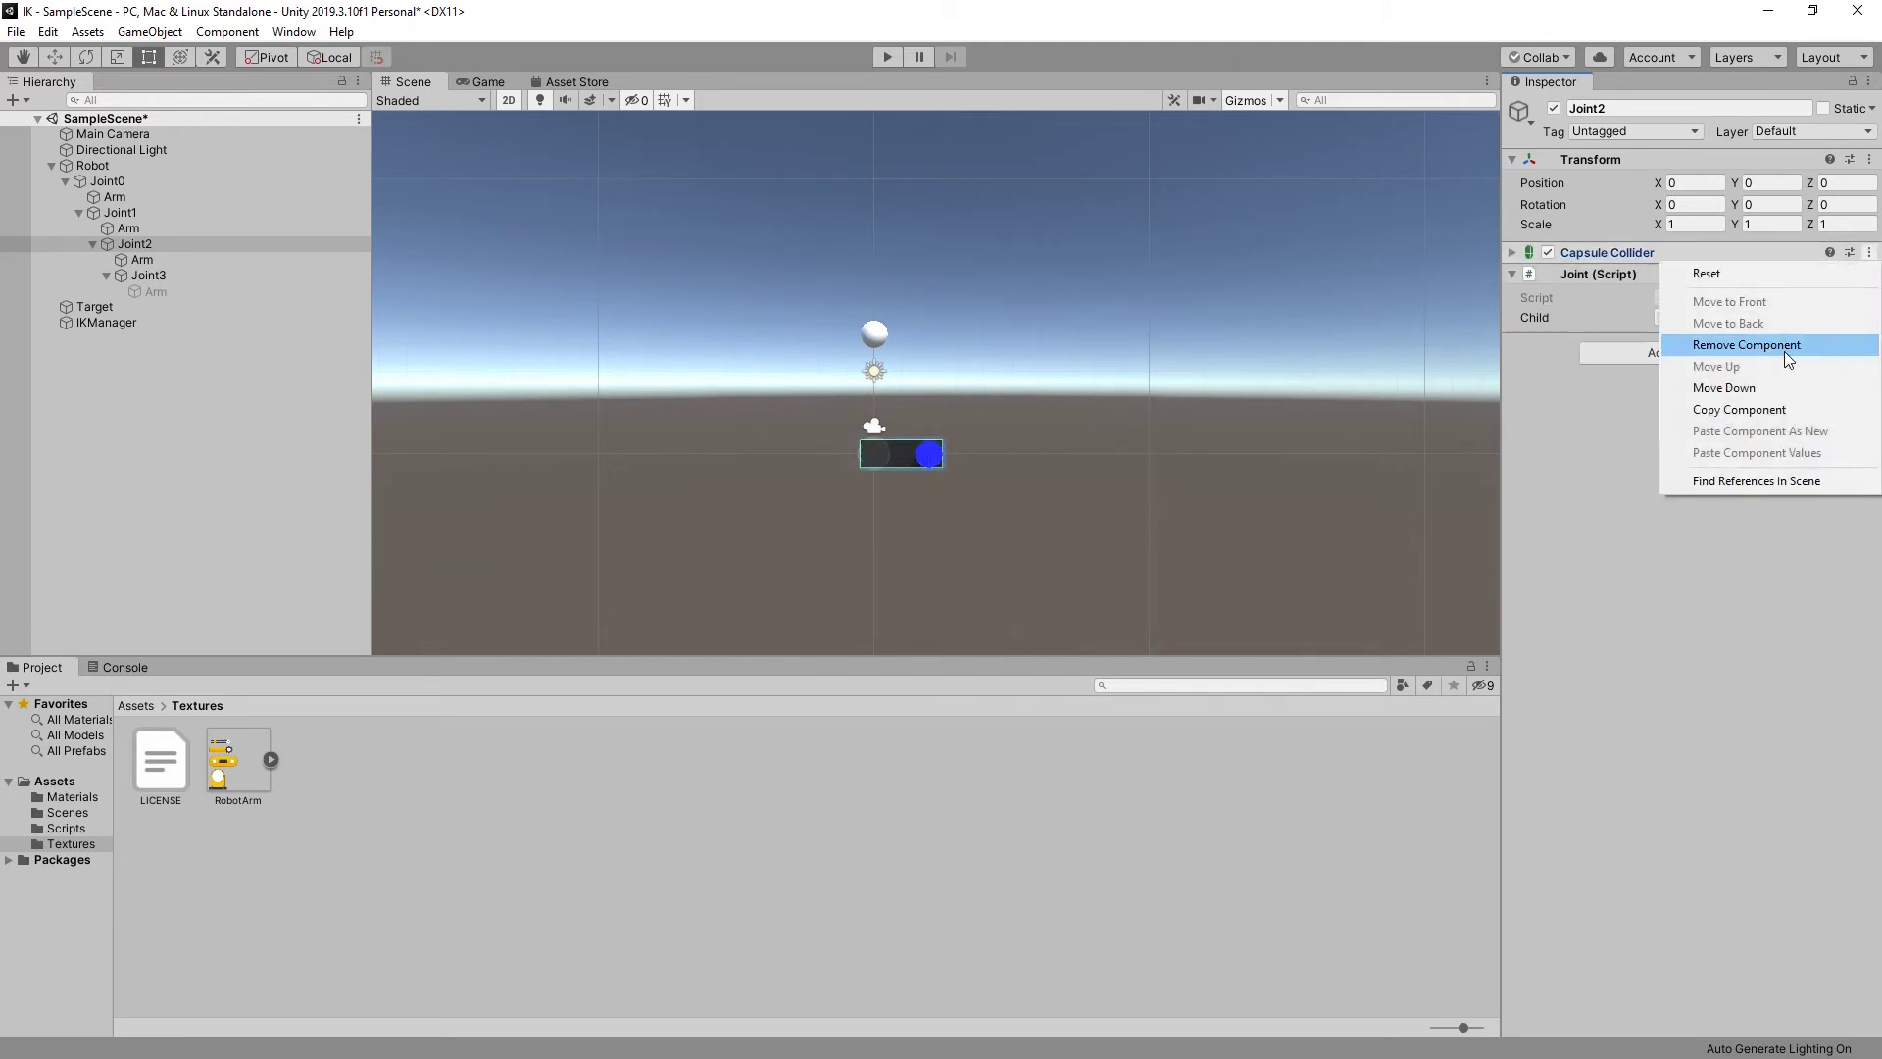
{"action": "left_click", "coordinate": [1784, 345]}
Step: Reset Joint2's Arm transform and remove its cube mesh, mesh renderer and box collider
{"action": "left_click", "coordinate": [137, 259]}
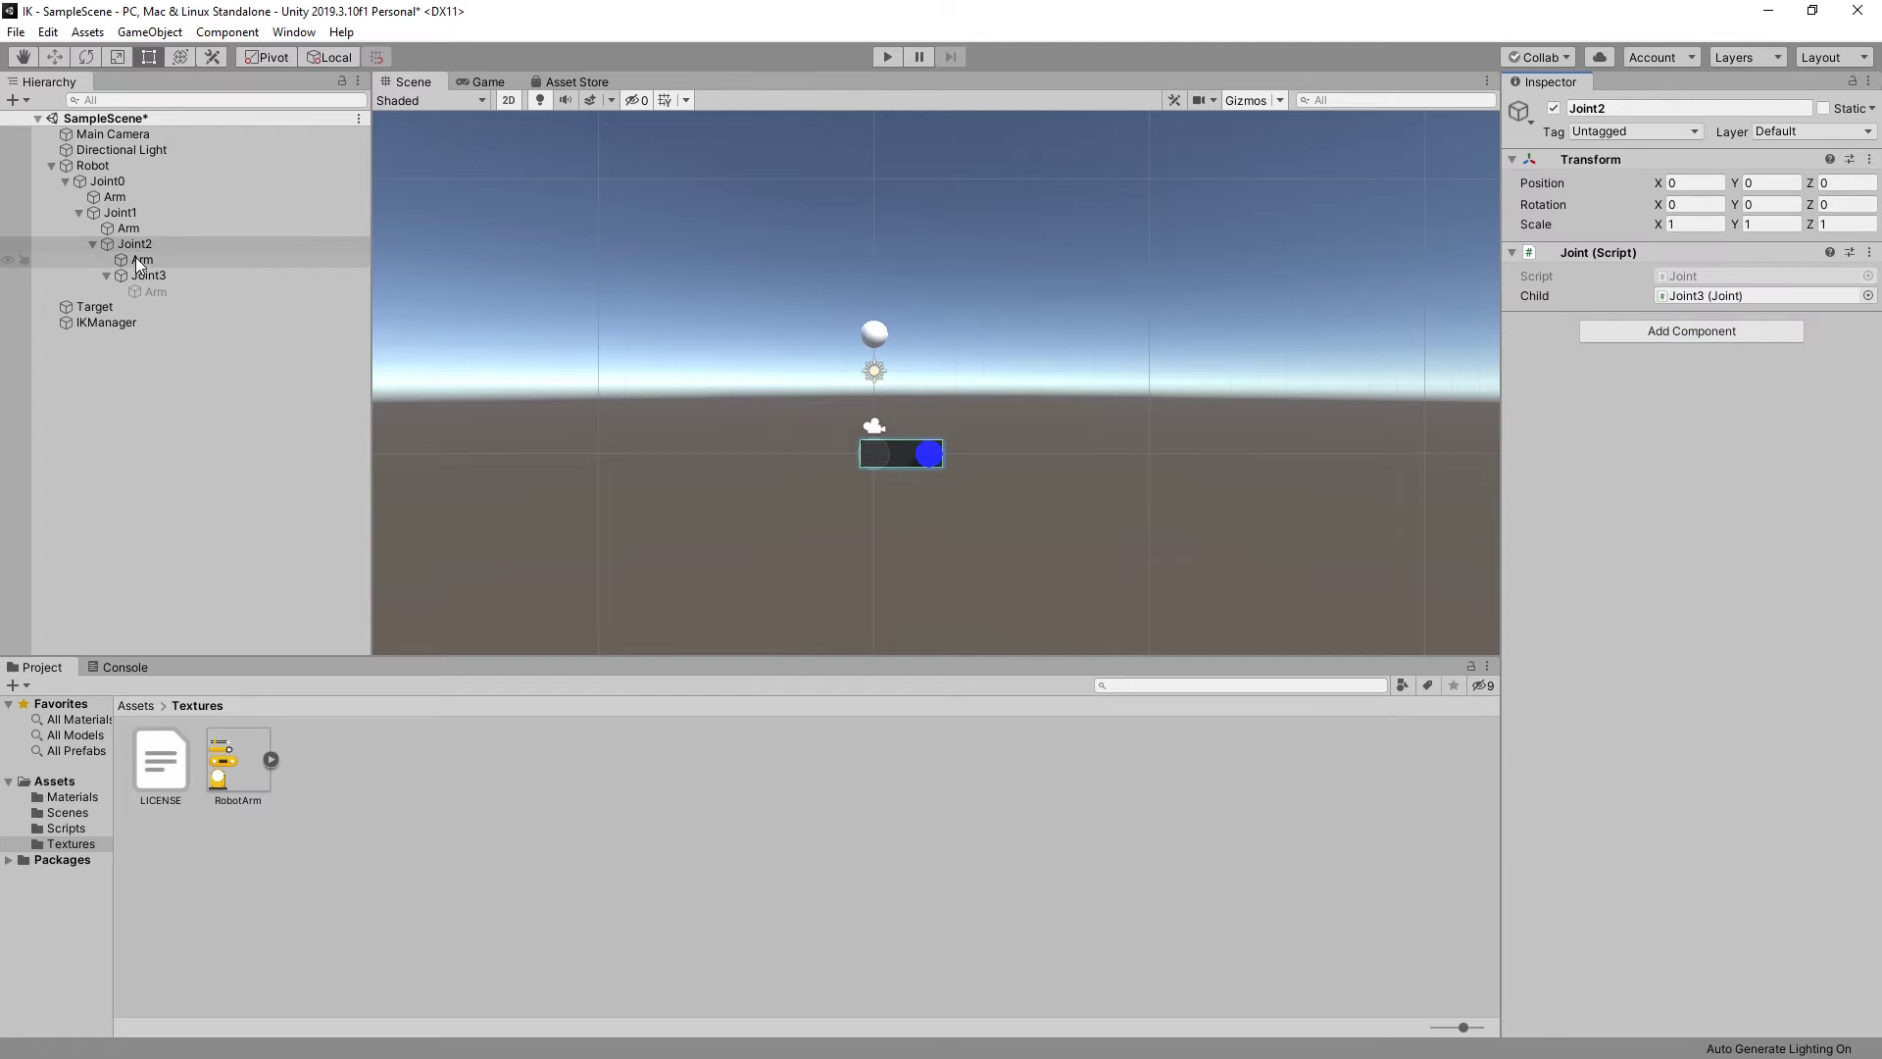
{"action": "left_click", "coordinate": [1869, 159]}
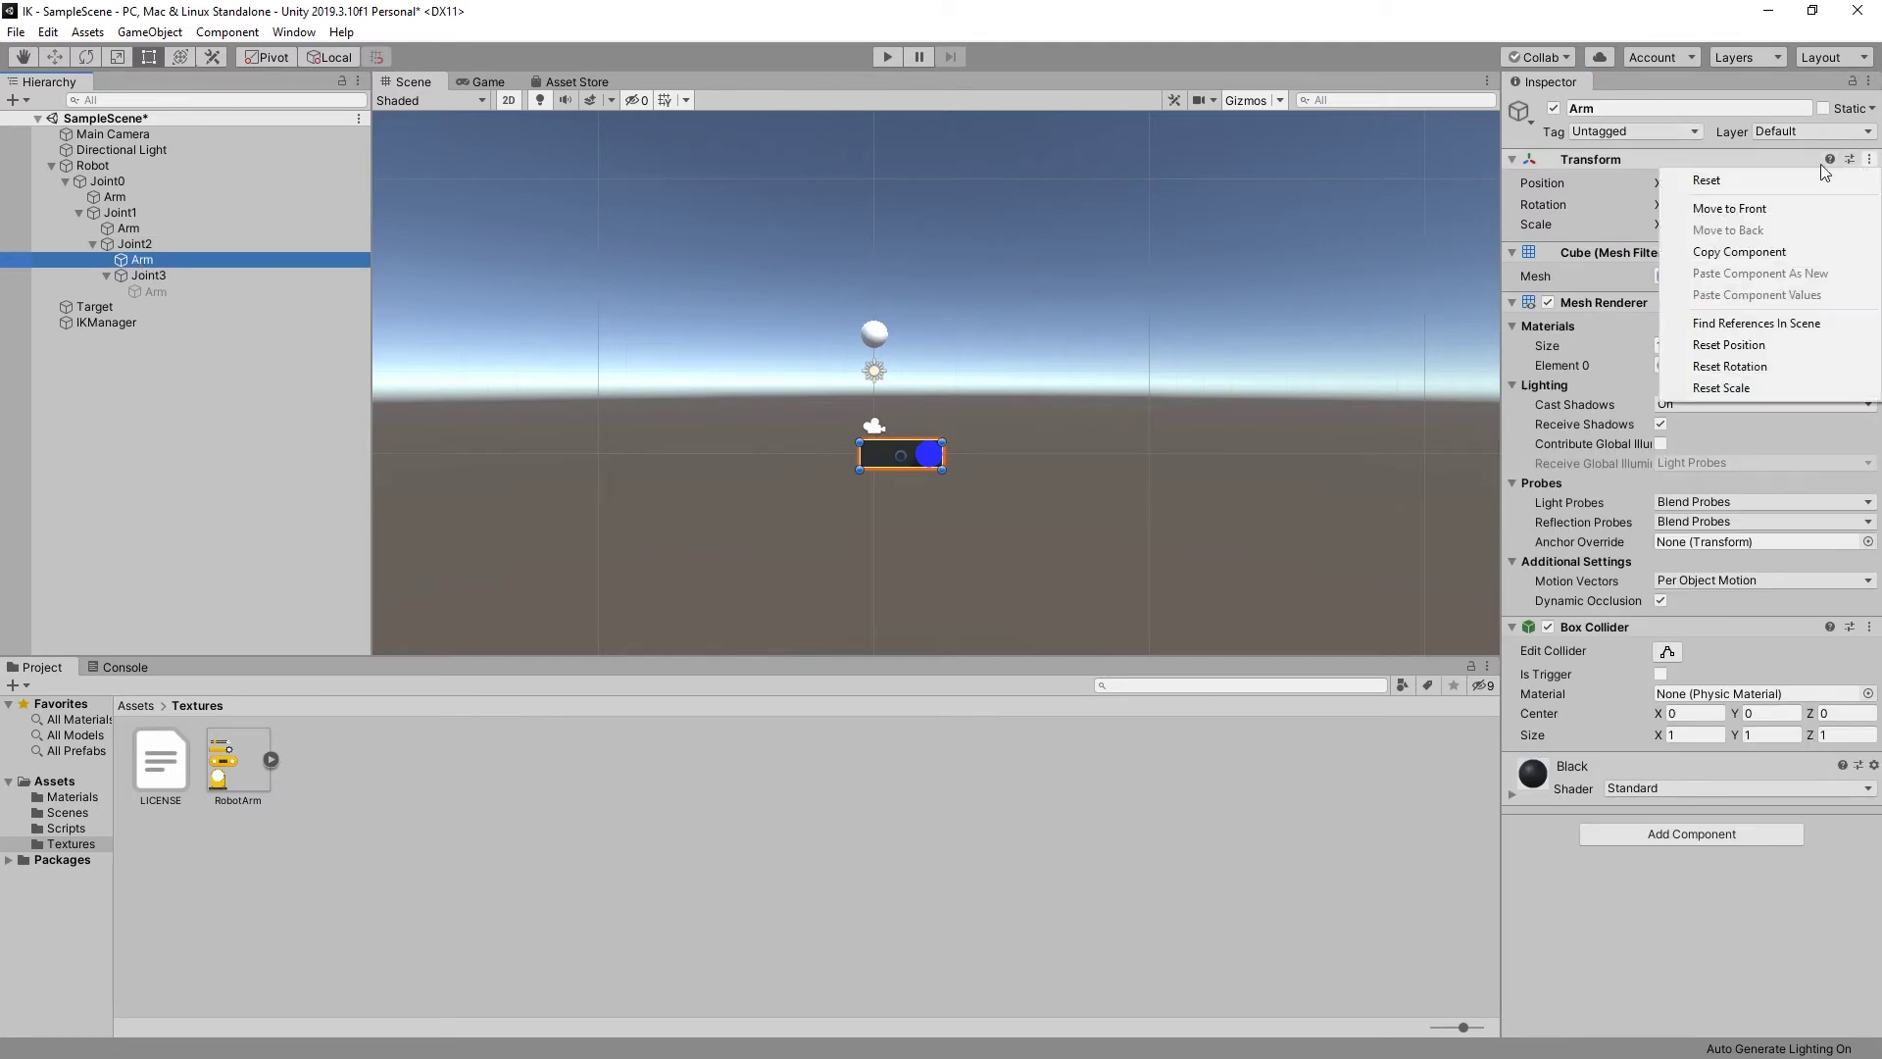
{"action": "left_click", "coordinate": [1797, 184]}
{"action": "left_click", "coordinate": [1869, 252]}
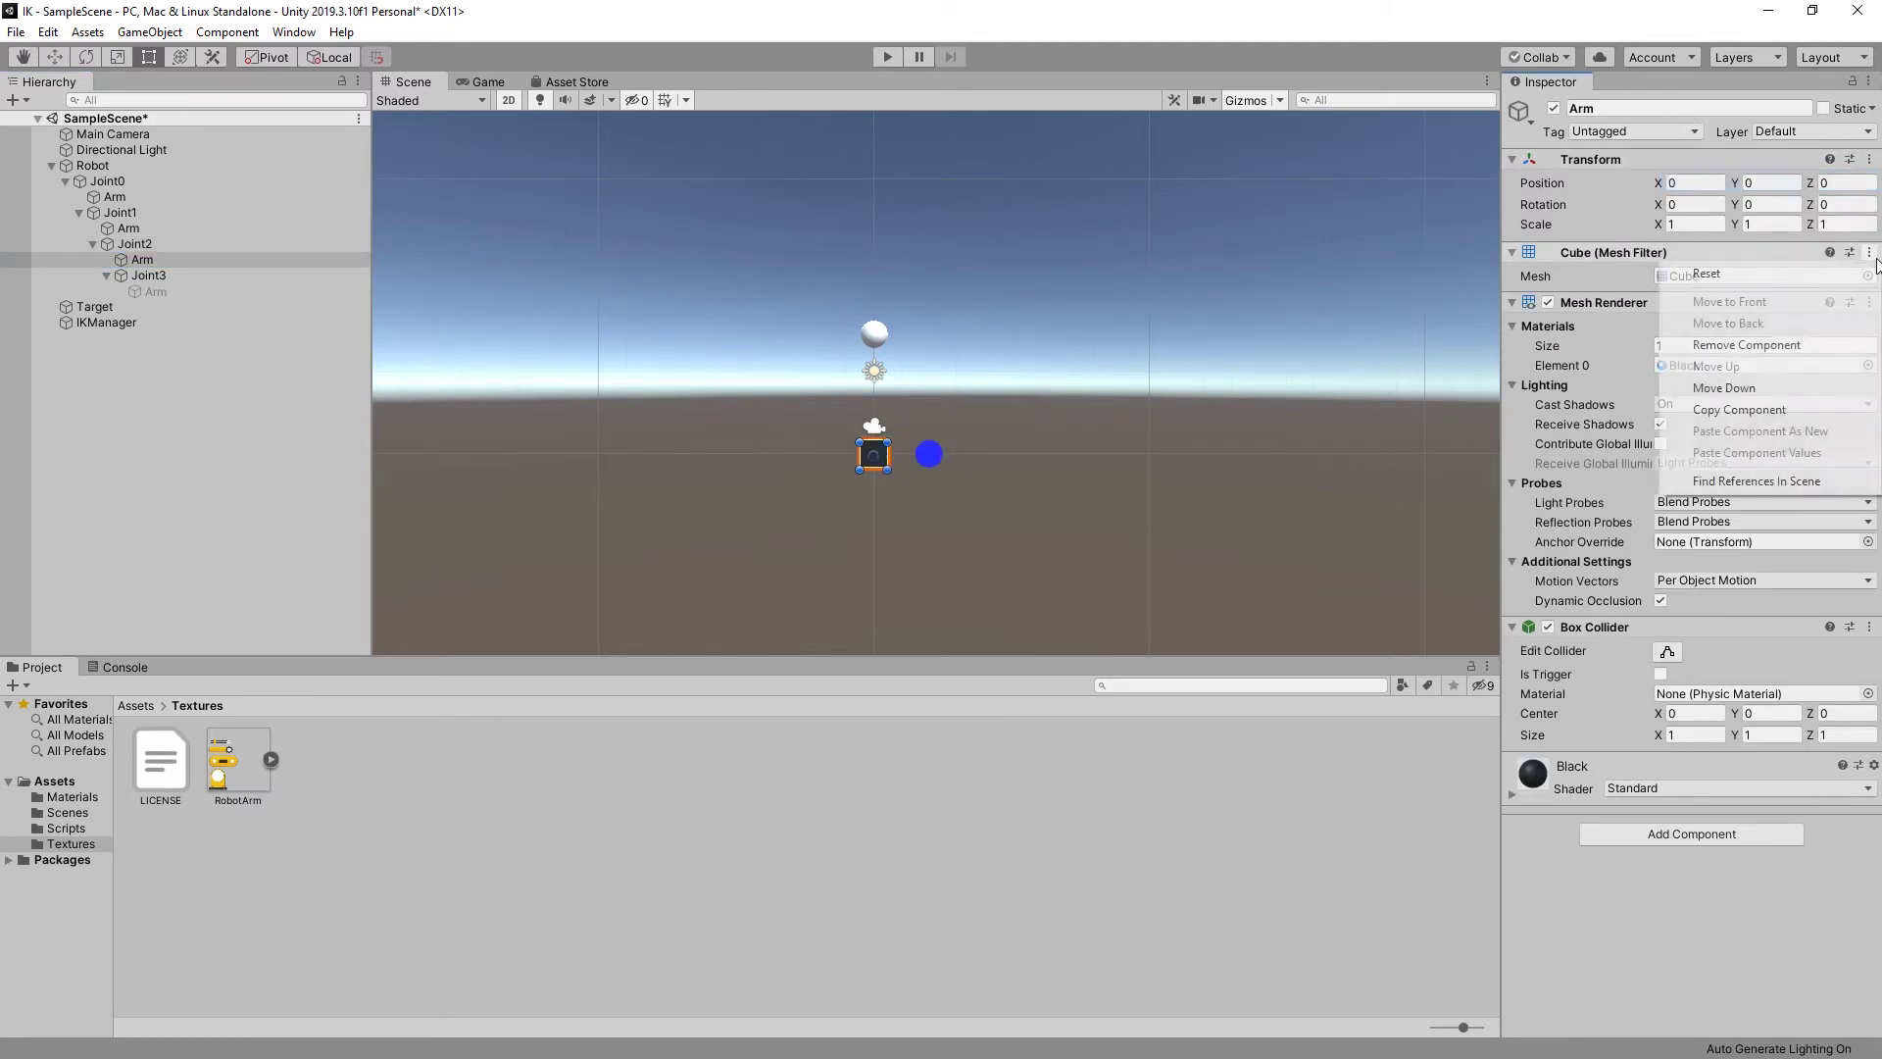
{"action": "left_click", "coordinate": [1784, 344]}
{"action": "left_click", "coordinate": [1869, 252]}
{"action": "left_click", "coordinate": [1782, 339]}
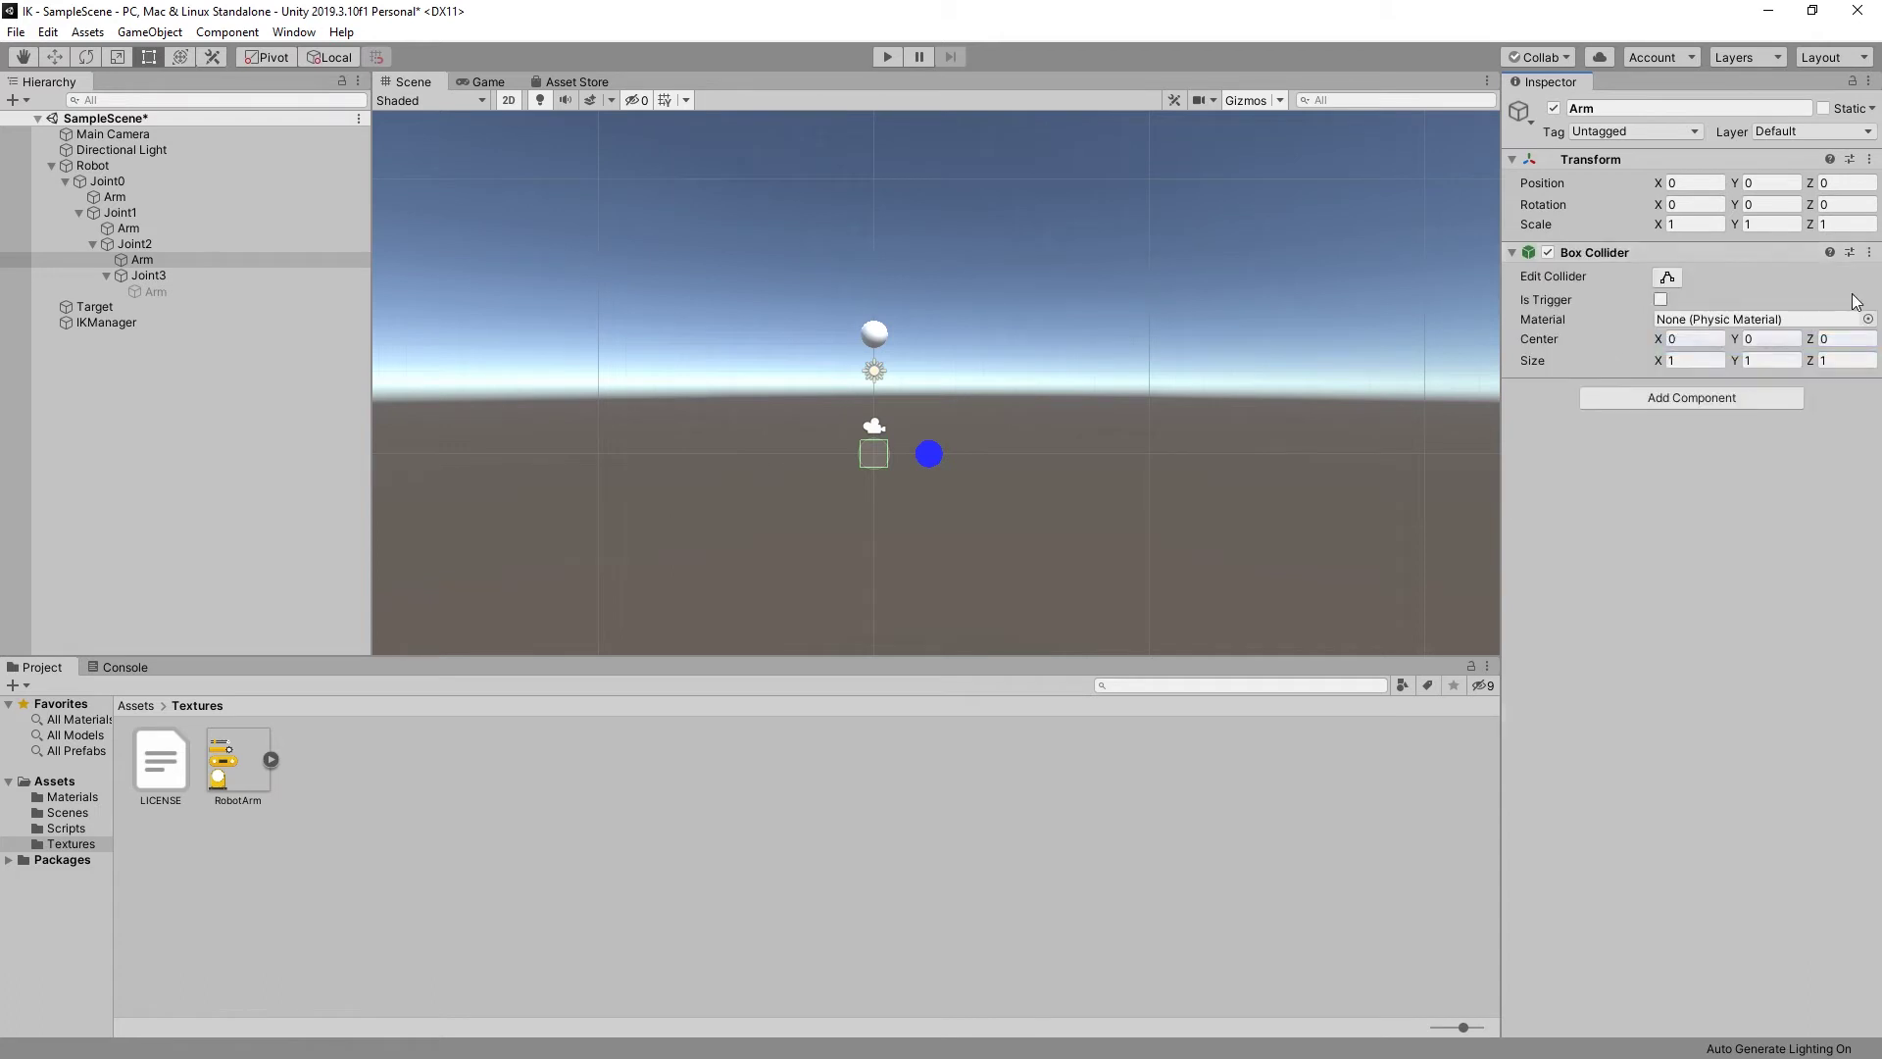
{"action": "left_click", "coordinate": [1869, 252]}
{"action": "left_click", "coordinate": [1782, 339]}
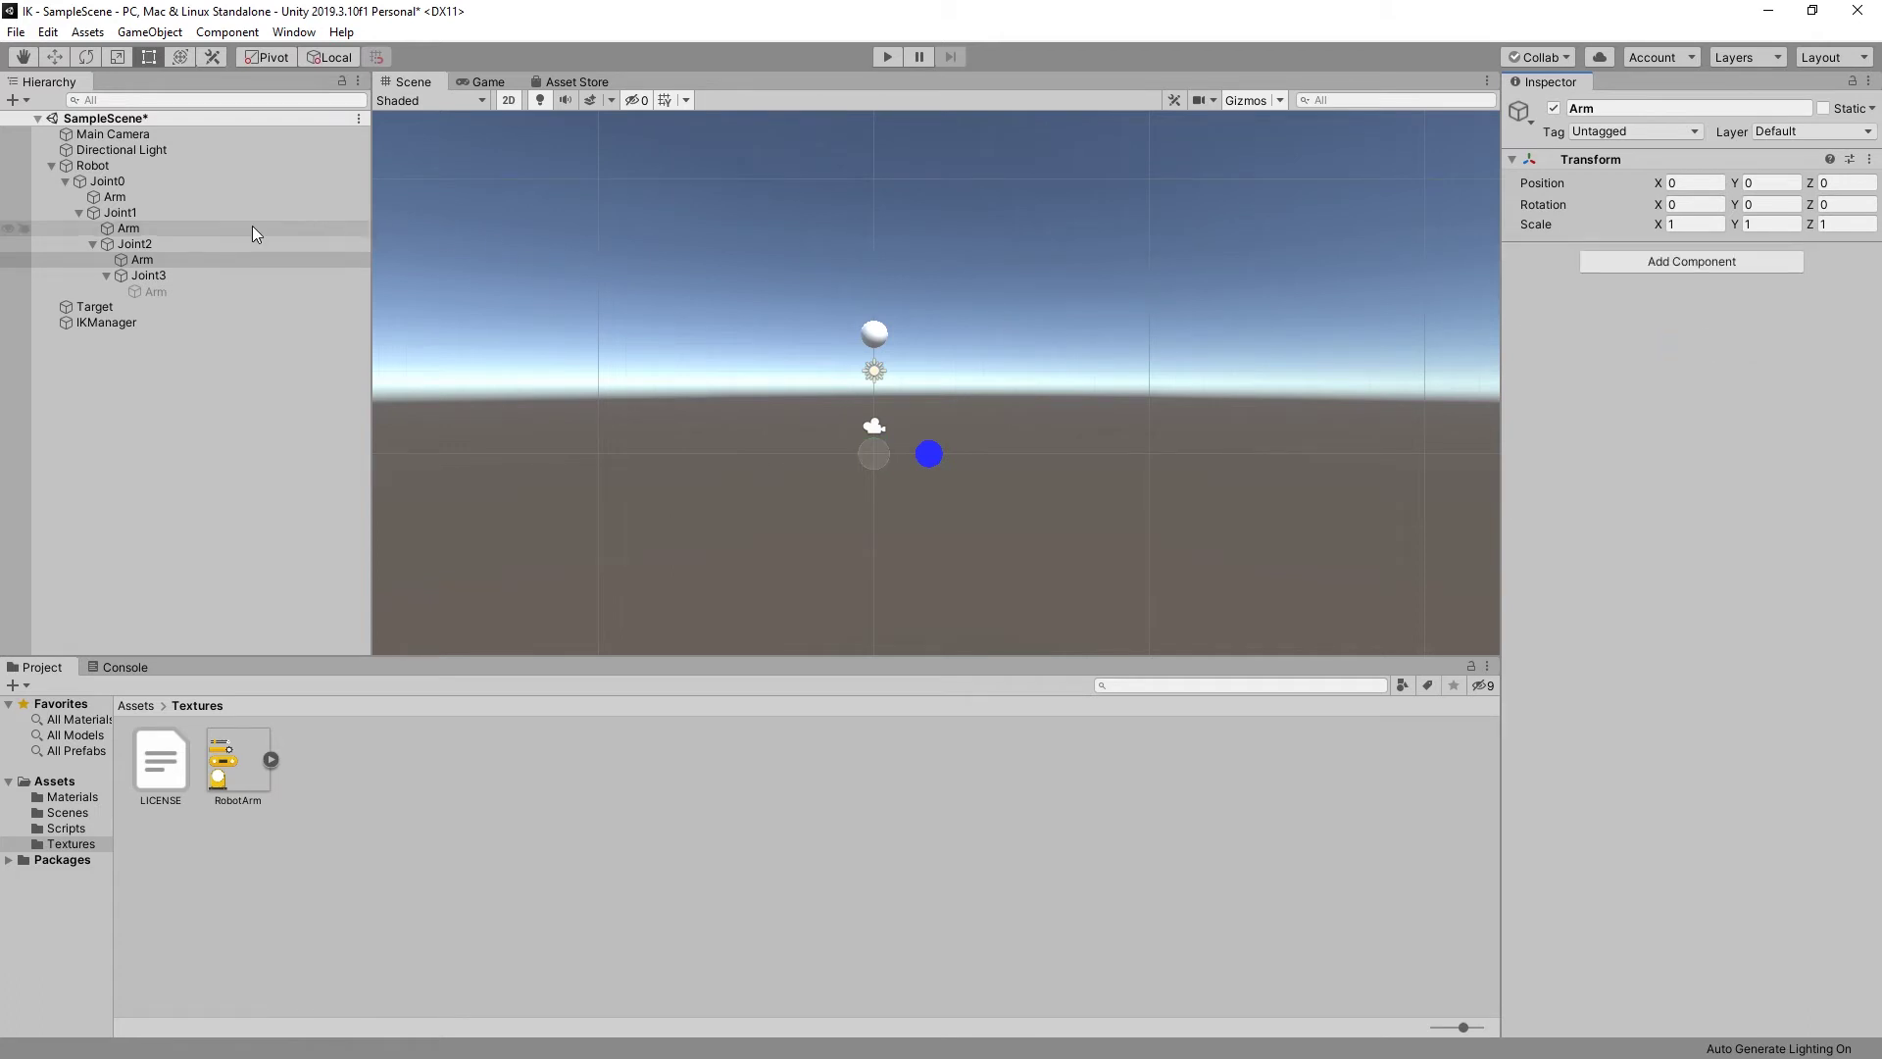
Step: Reset Joint3's transform and remove its cylinder mesh, mesh renderer and capsule collider
{"action": "left_click", "coordinate": [149, 276]}
{"action": "left_click", "coordinate": [1874, 165]}
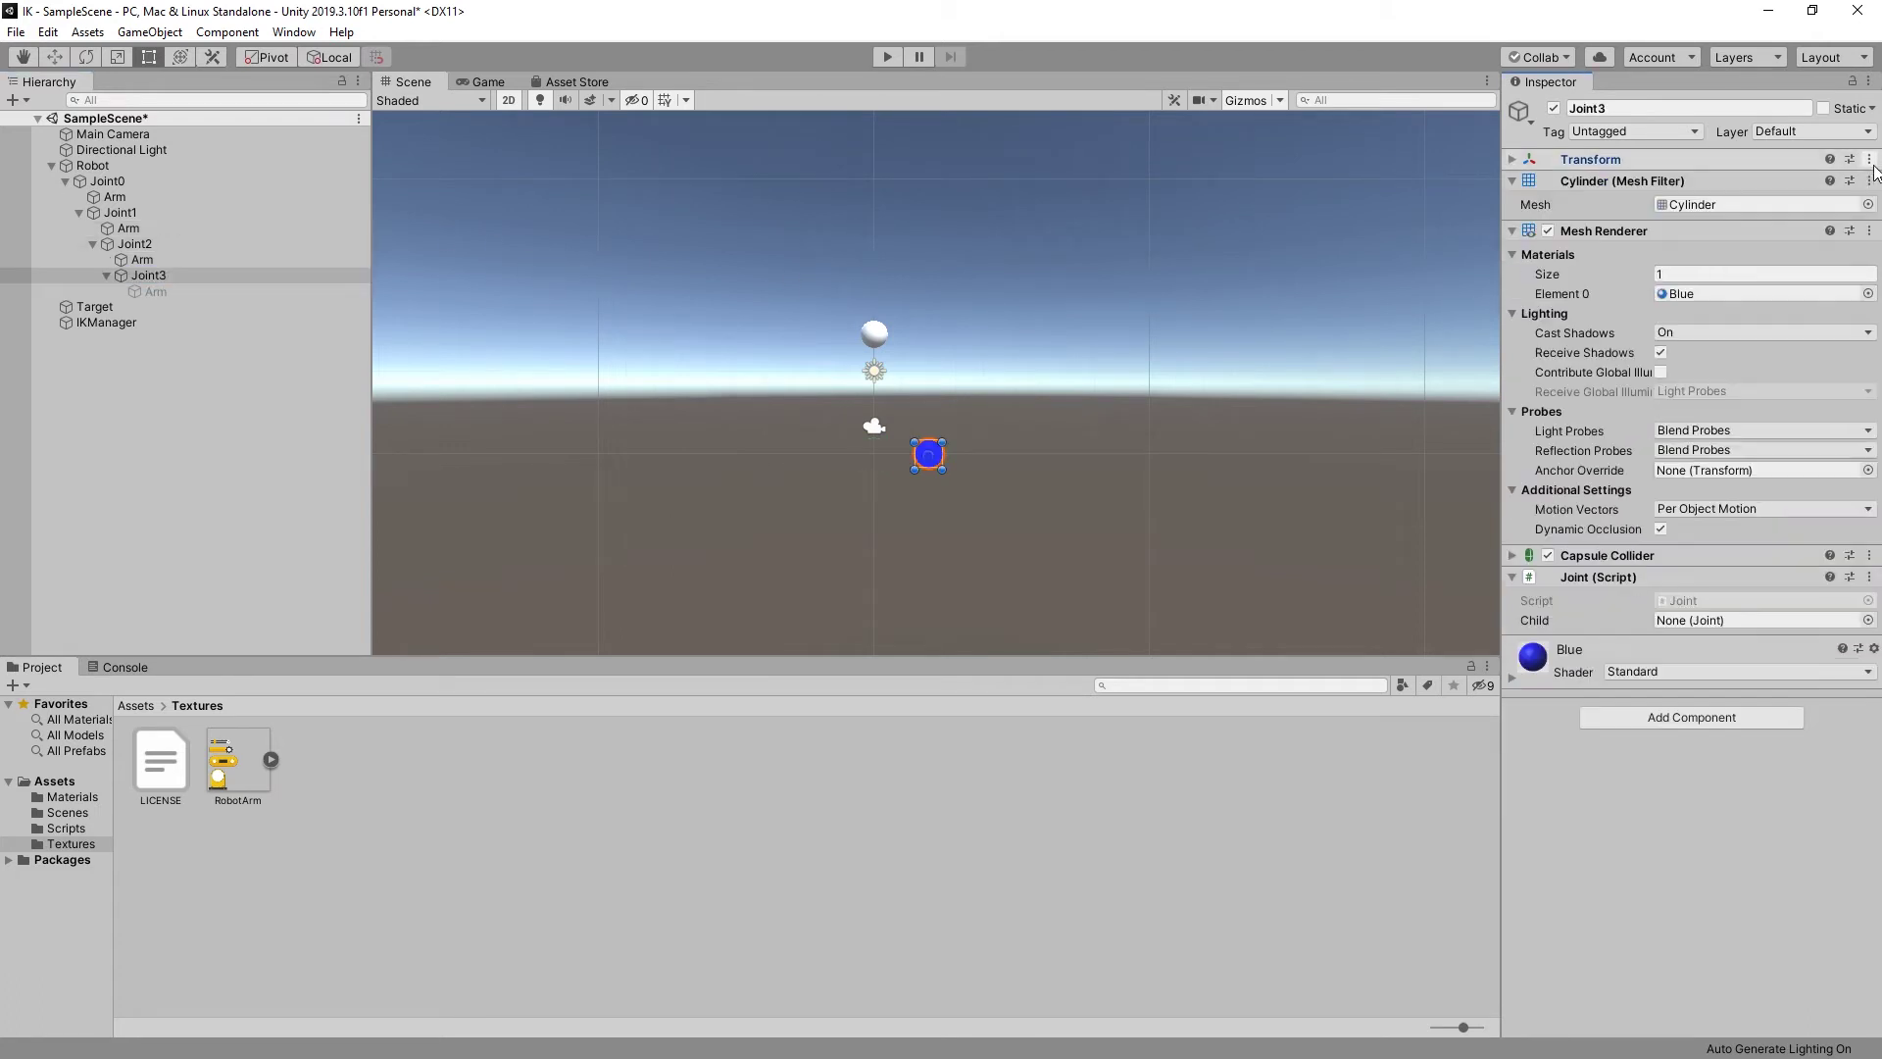
{"action": "left_click", "coordinate": [1869, 159]}
{"action": "left_click", "coordinate": [1843, 177]}
{"action": "left_click", "coordinate": [1733, 157]}
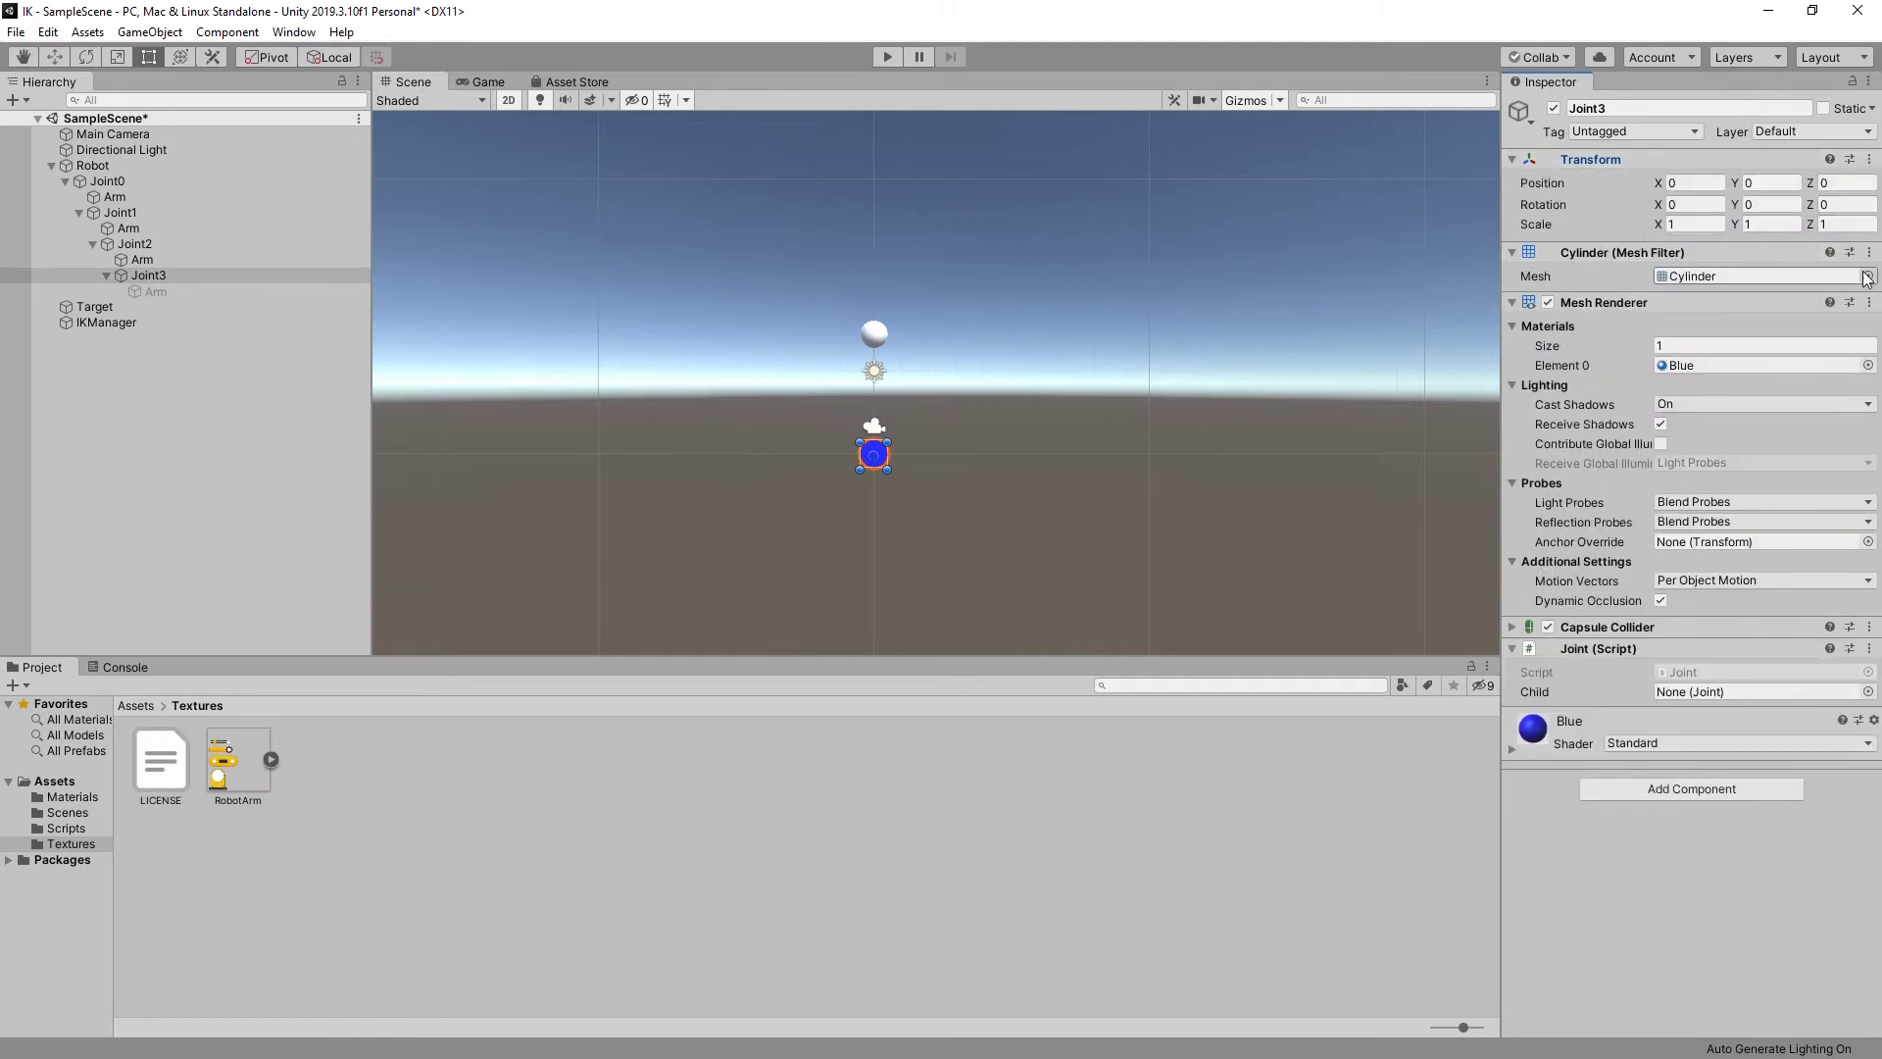
{"action": "left_click", "coordinate": [1869, 252]}
{"action": "left_click", "coordinate": [1790, 345]}
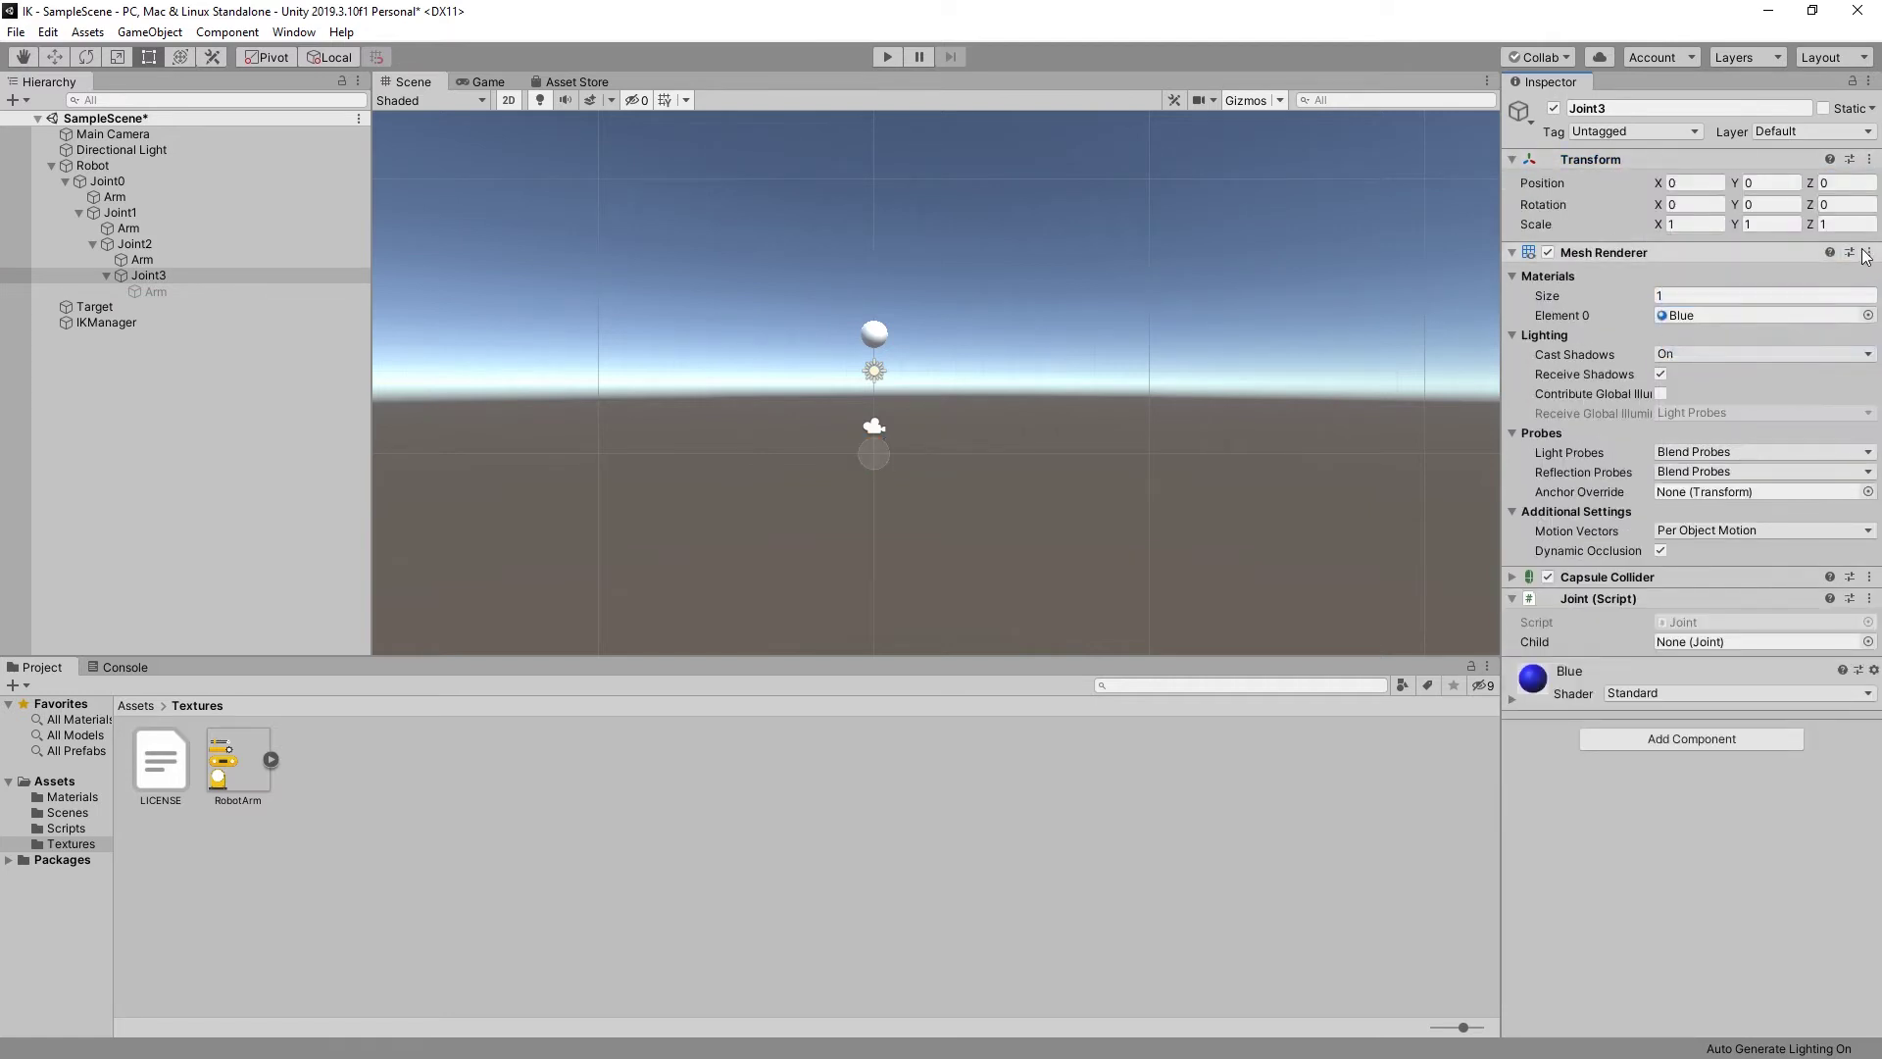
{"action": "left_click", "coordinate": [1869, 252]}
{"action": "left_click", "coordinate": [1788, 347]}
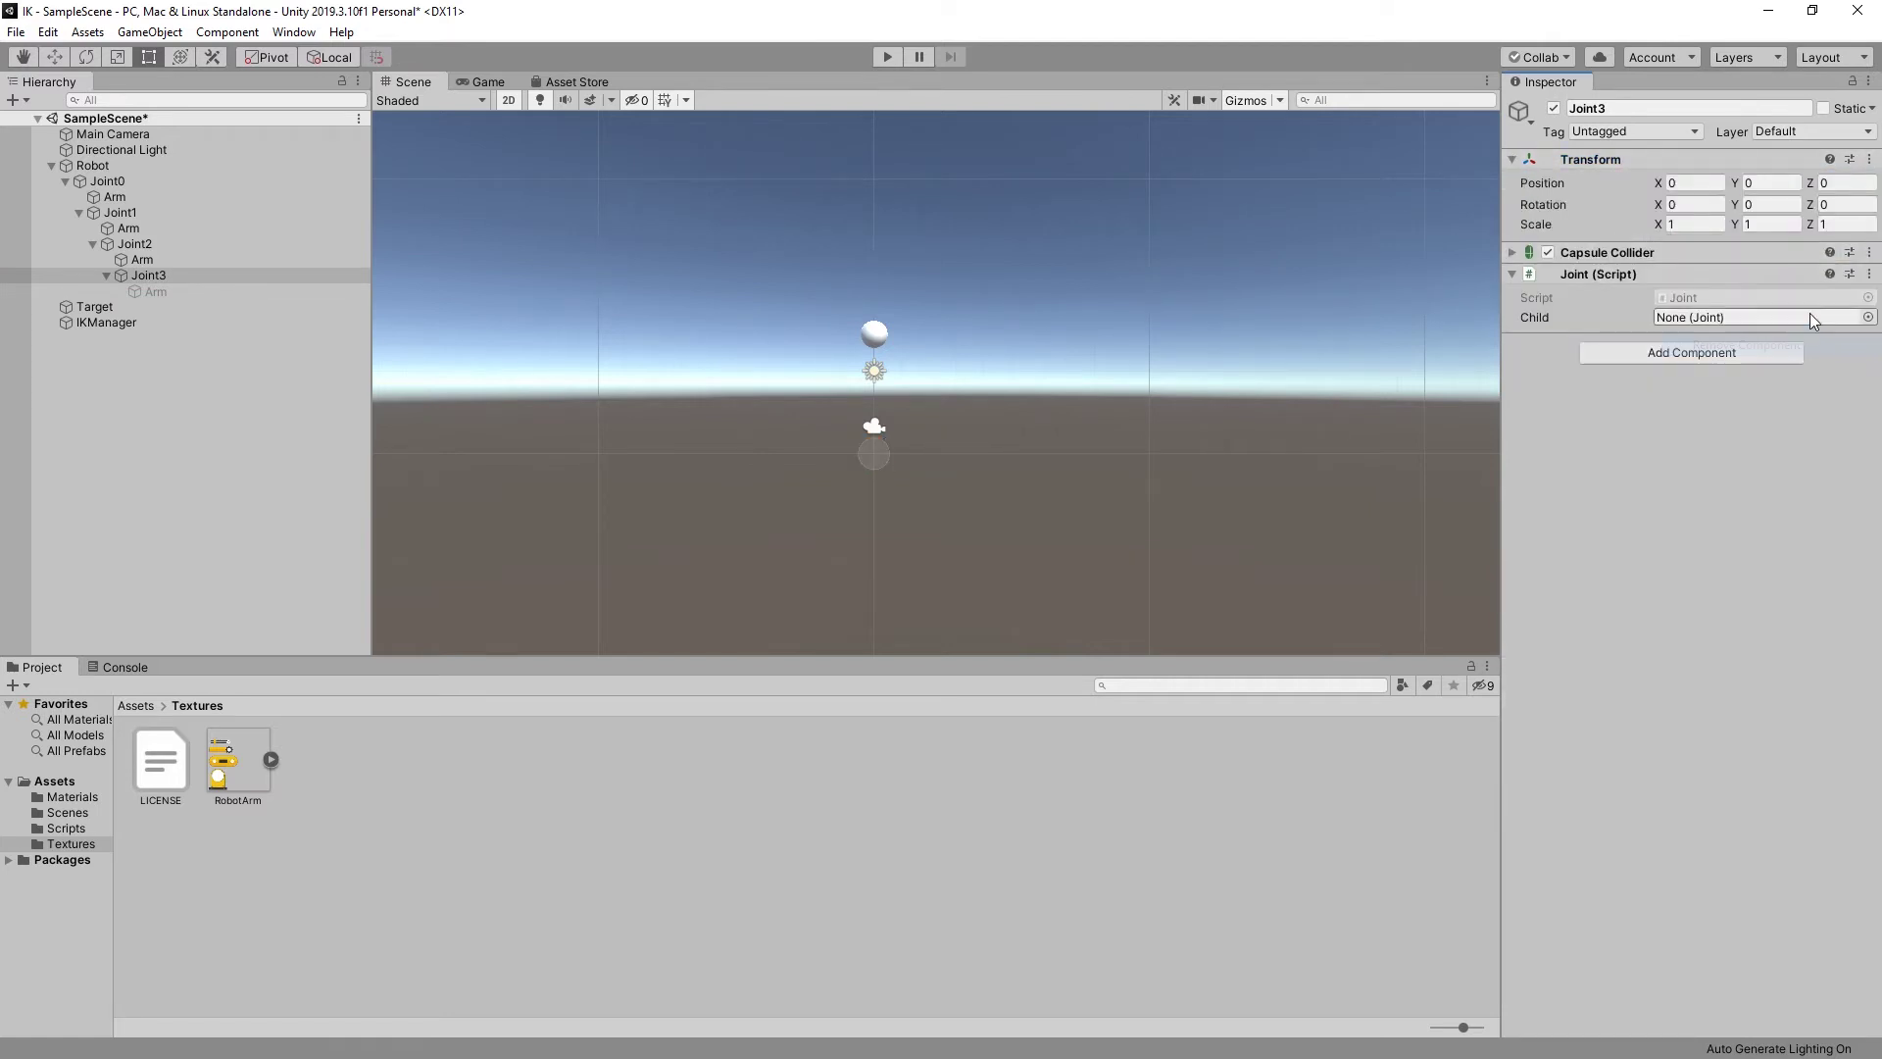
{"action": "left_click", "coordinate": [1869, 252]}
{"action": "left_click", "coordinate": [1745, 347]}
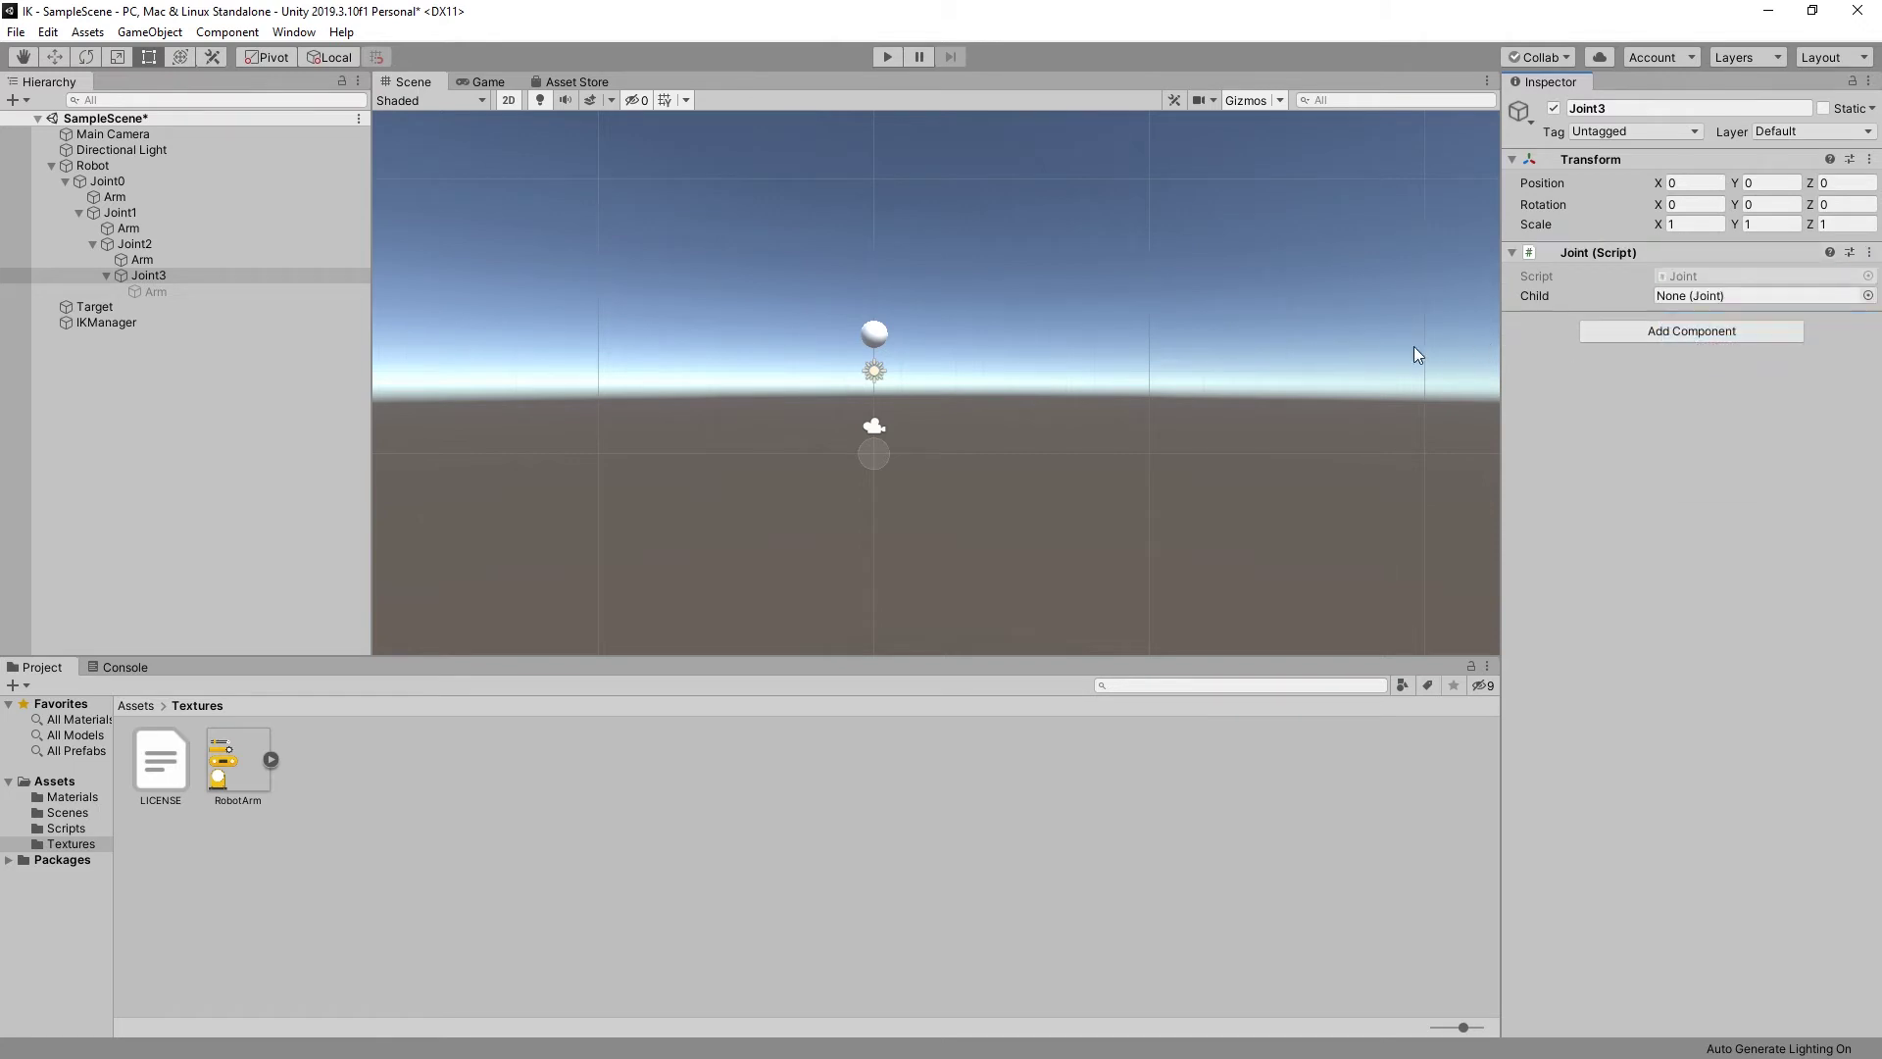
Step: Create an empty child object under Robot named Stand
{"action": "left_click", "coordinate": [102, 165]}
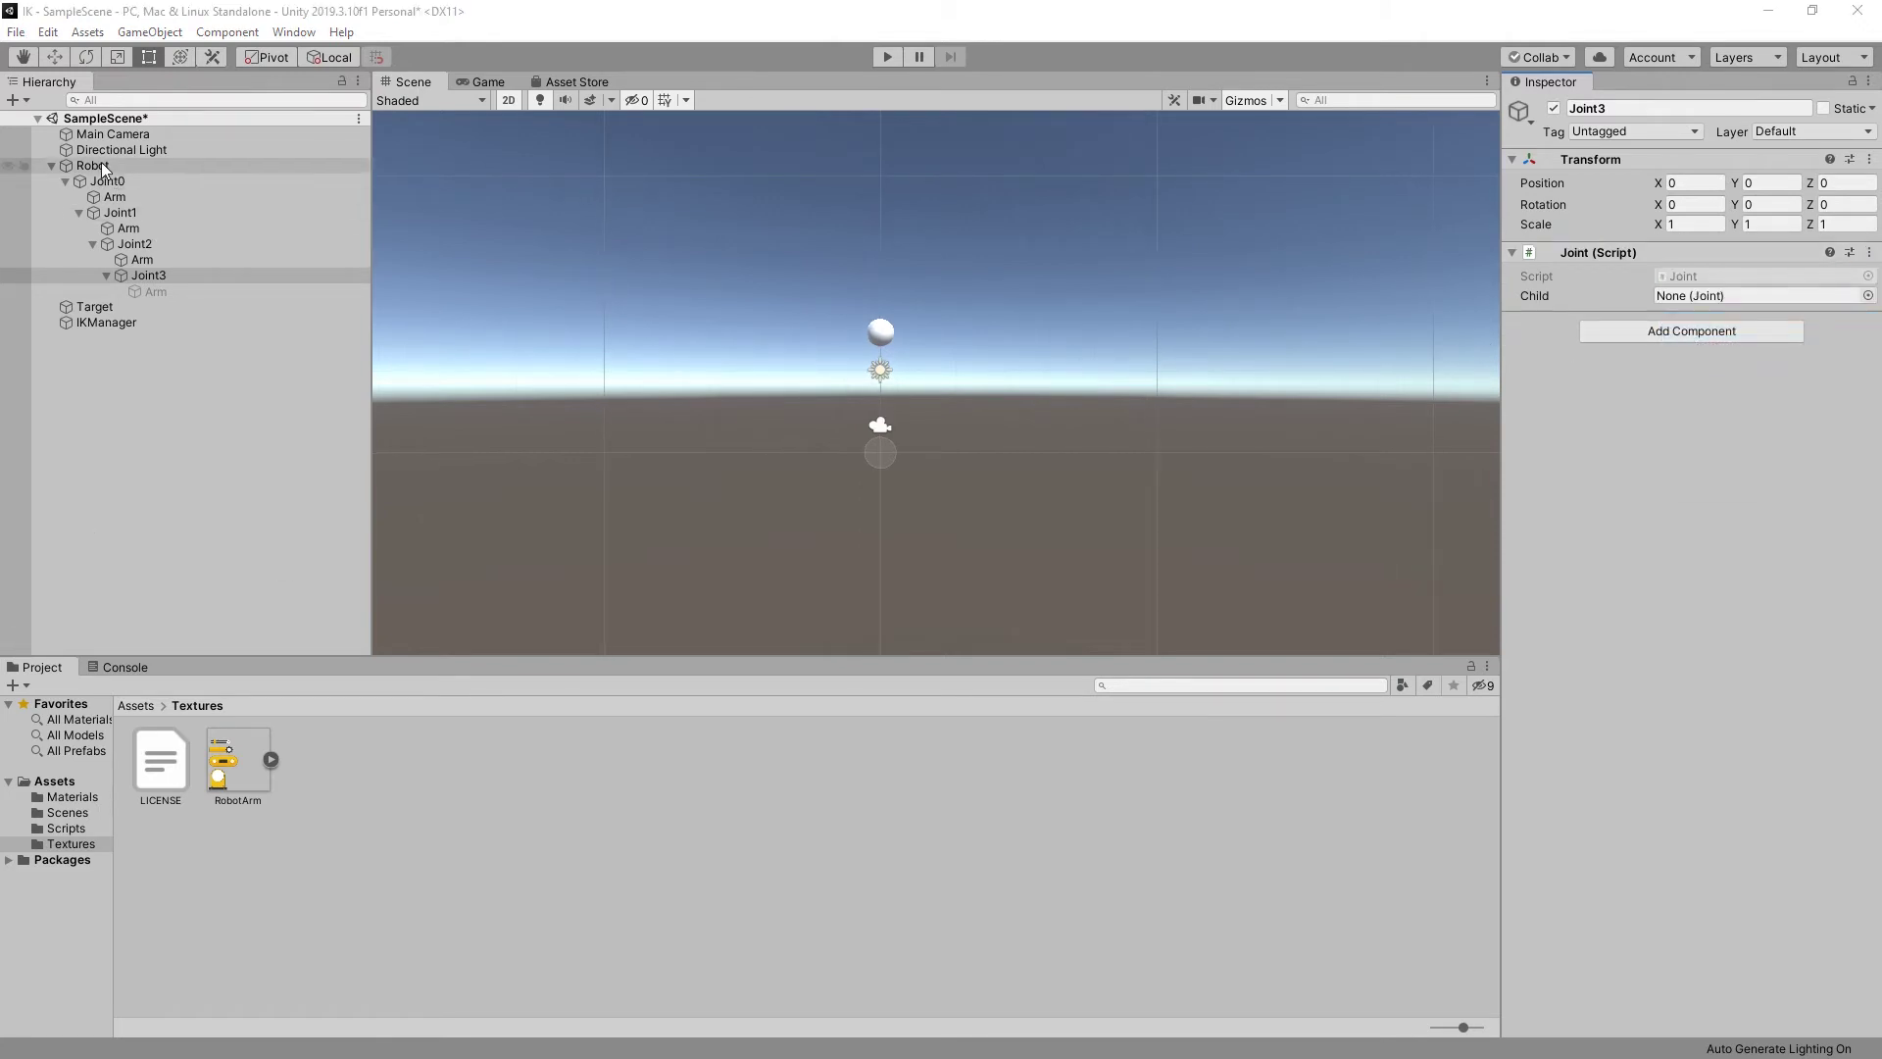
{"action": "right_click", "coordinate": [102, 165]}
{"action": "left_click", "coordinate": [226, 341]}
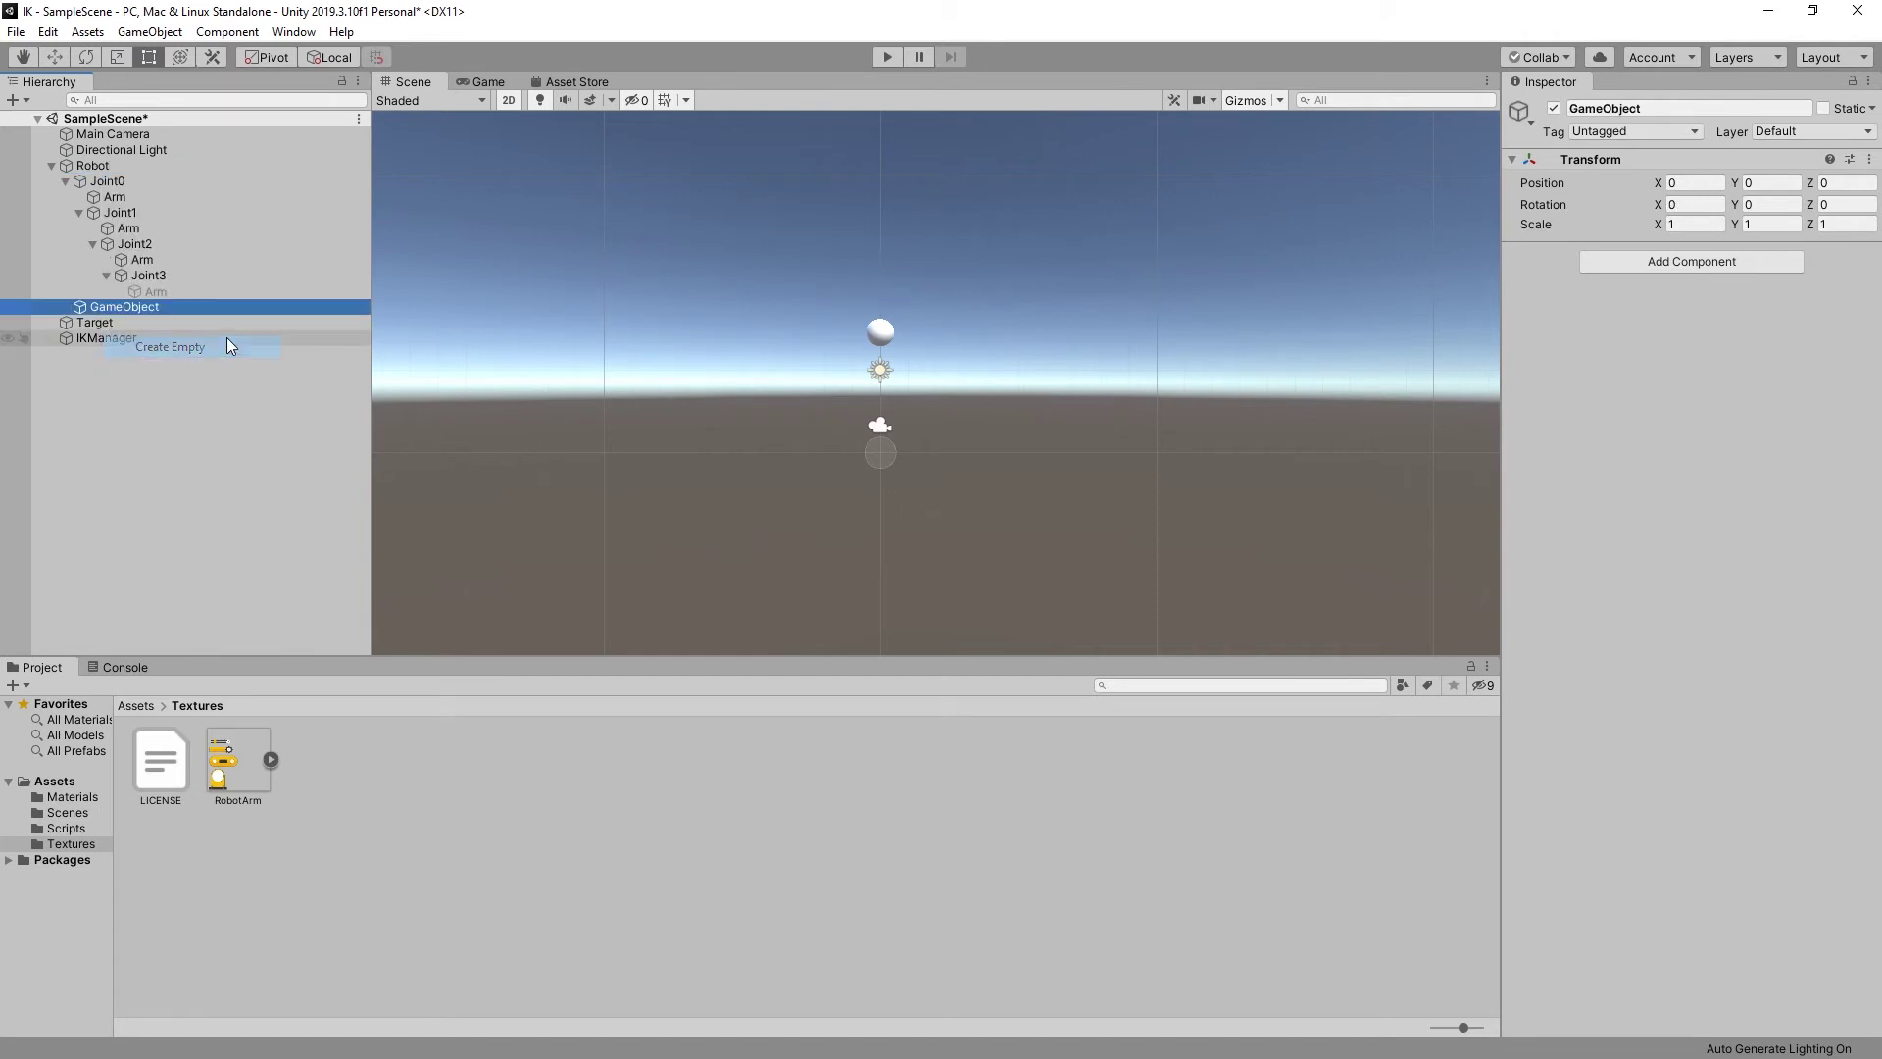
{"action": "left_click", "coordinate": [1646, 110]}
{"action": "type", "text": "Stand"}
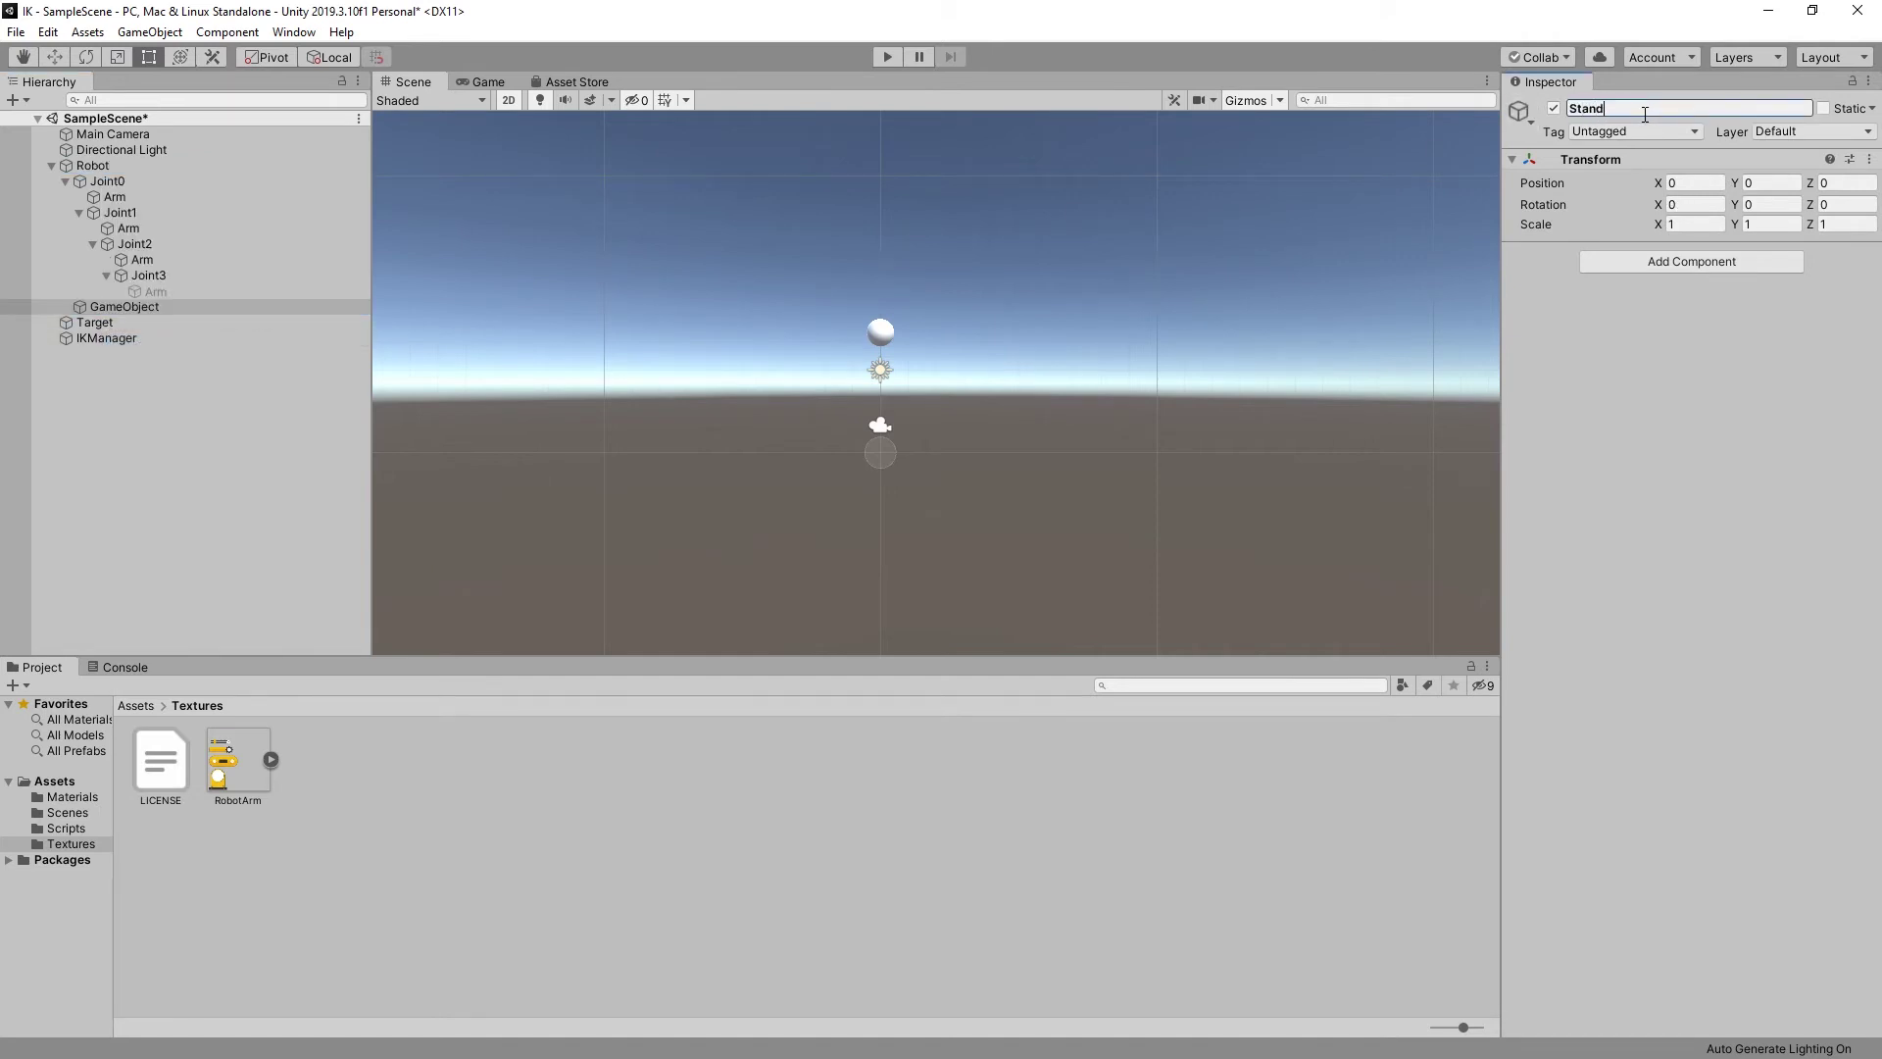
{"action": "key", "text": "Return"}
Step: Give Stand a Sprite Renderer showing RobotArm_3 and set its X rotation to -90
{"action": "left_click", "coordinate": [1717, 265]}
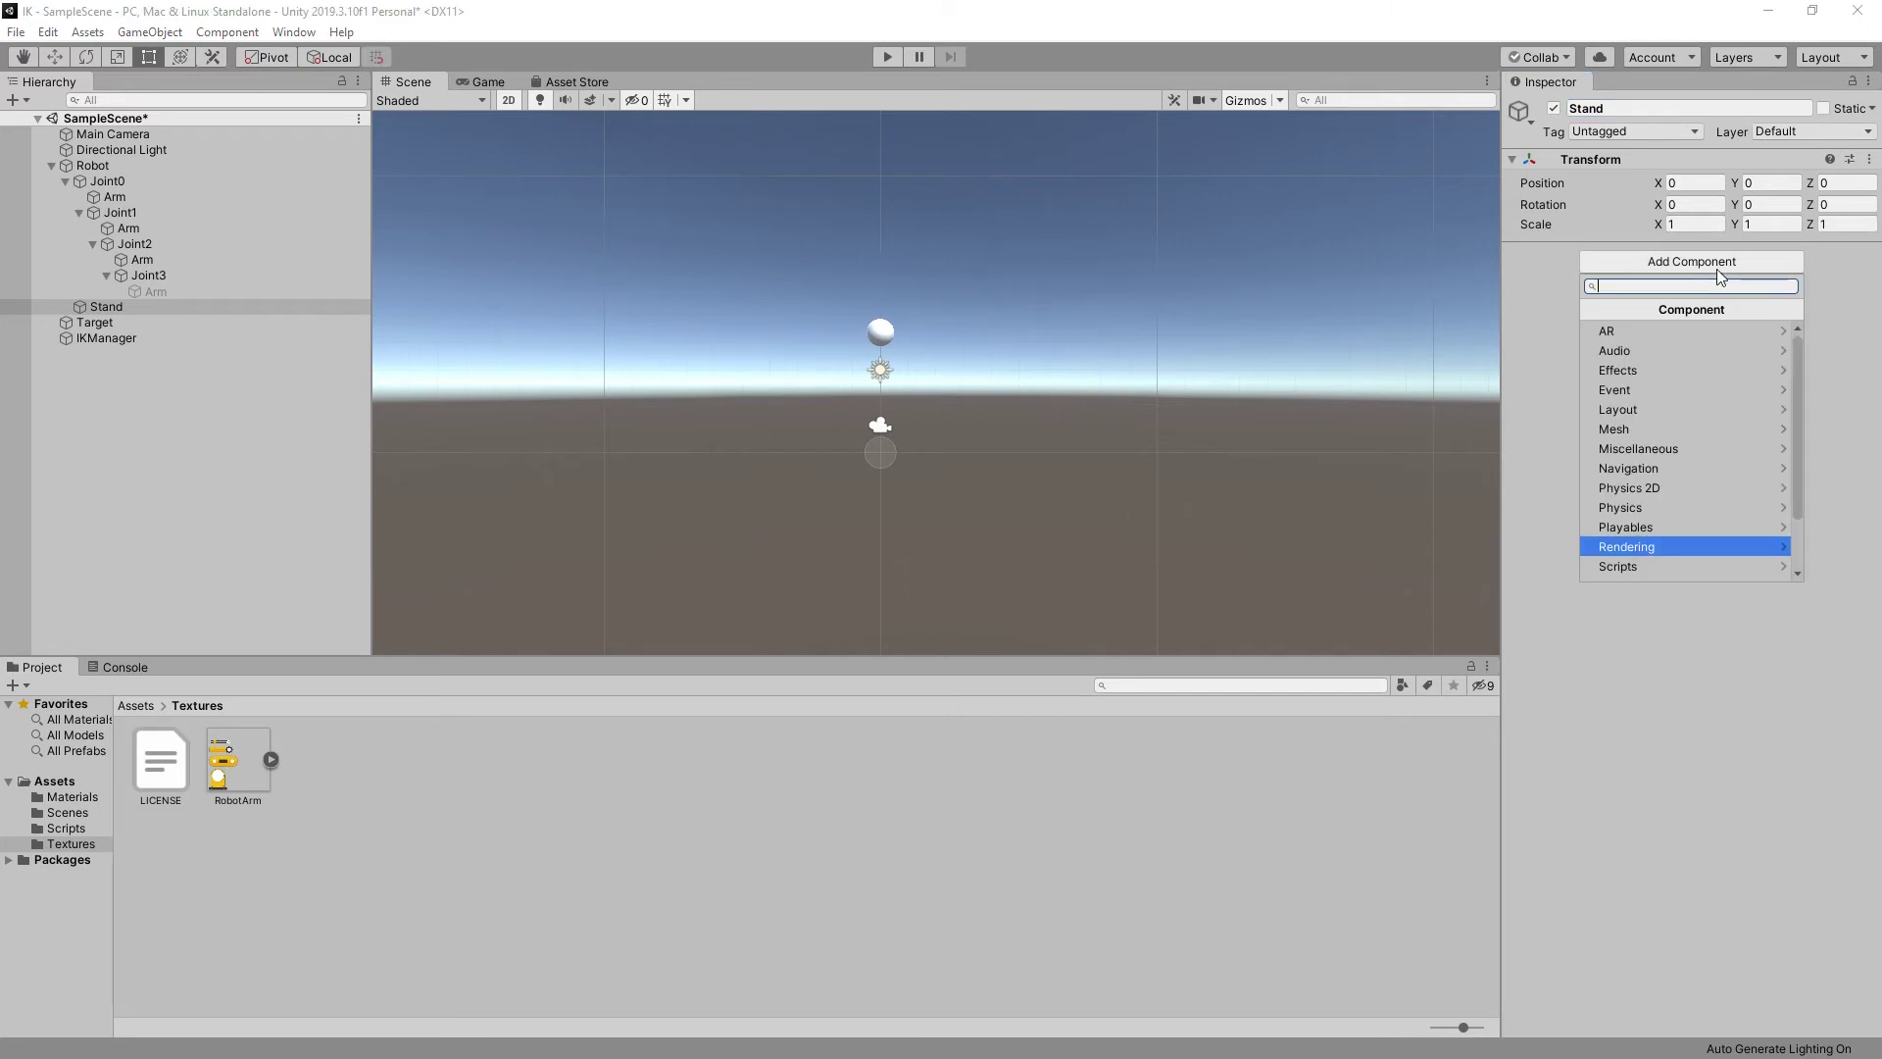
{"action": "type", "text": "sprite"}
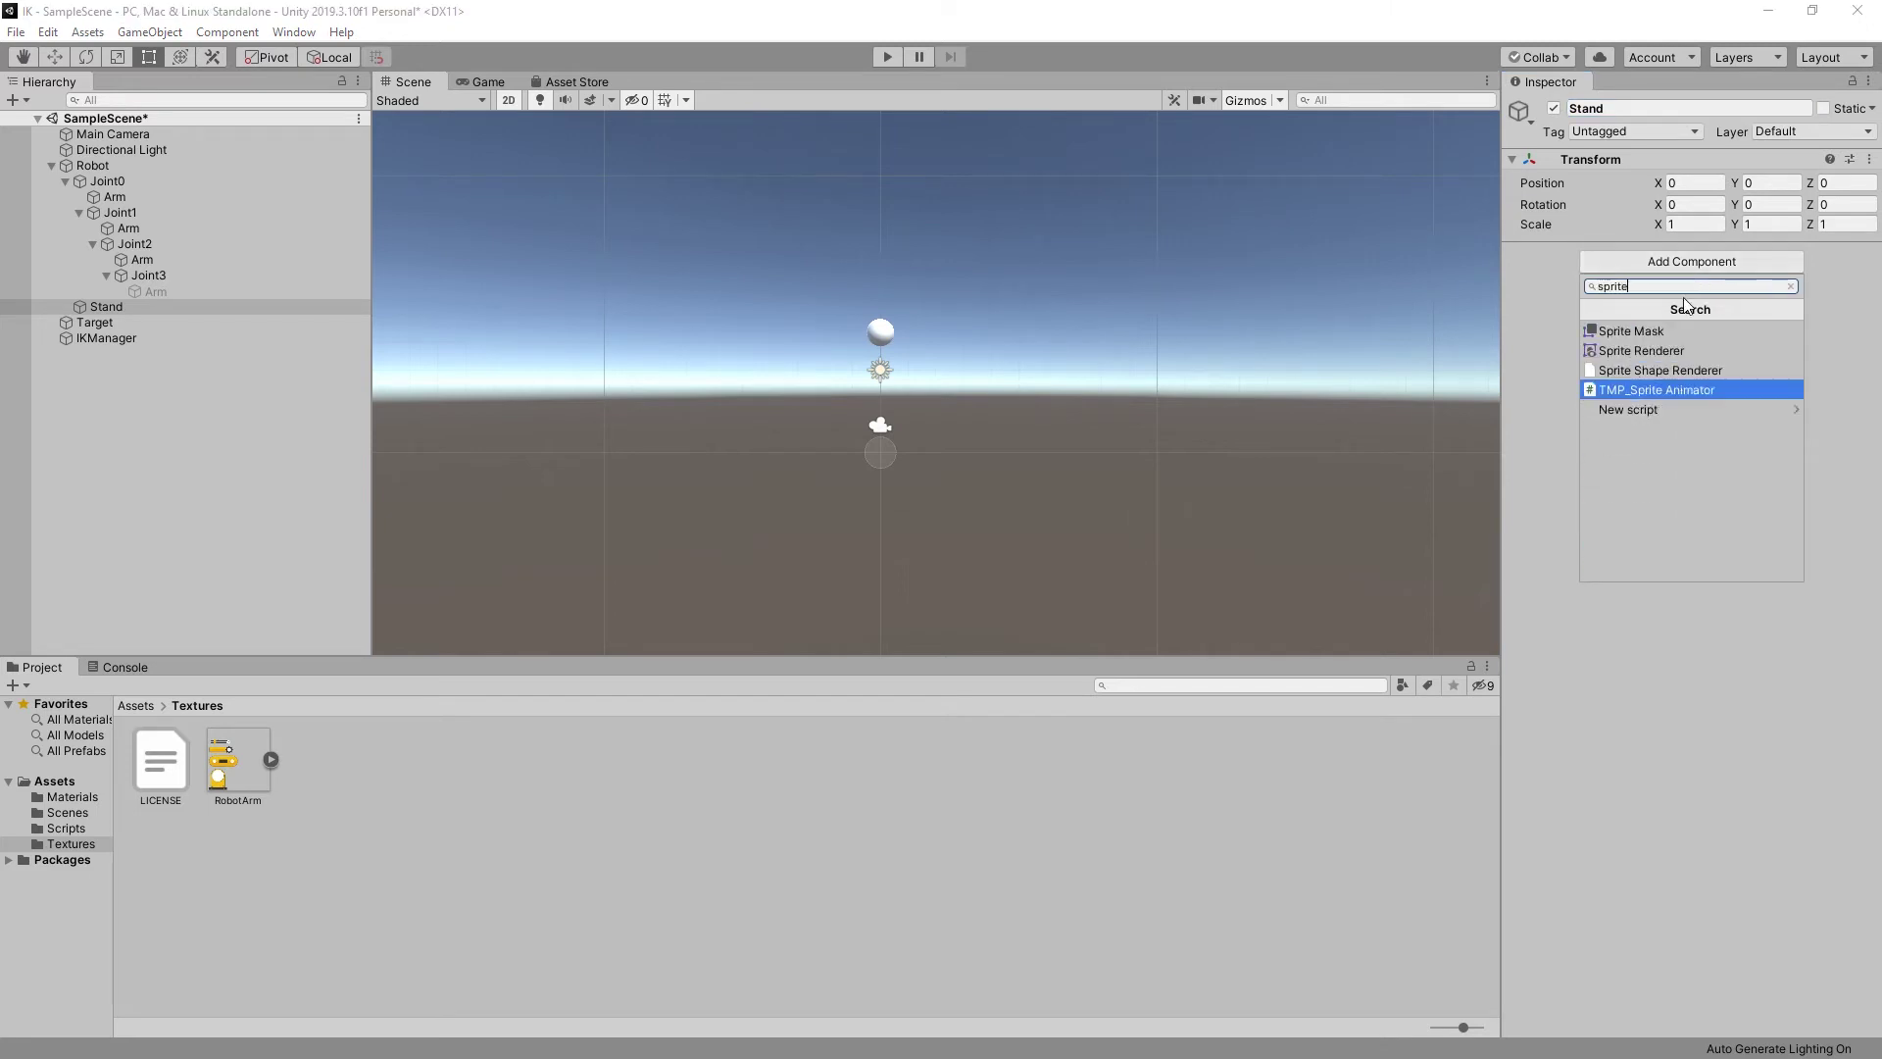
{"action": "left_click", "coordinate": [1642, 350]}
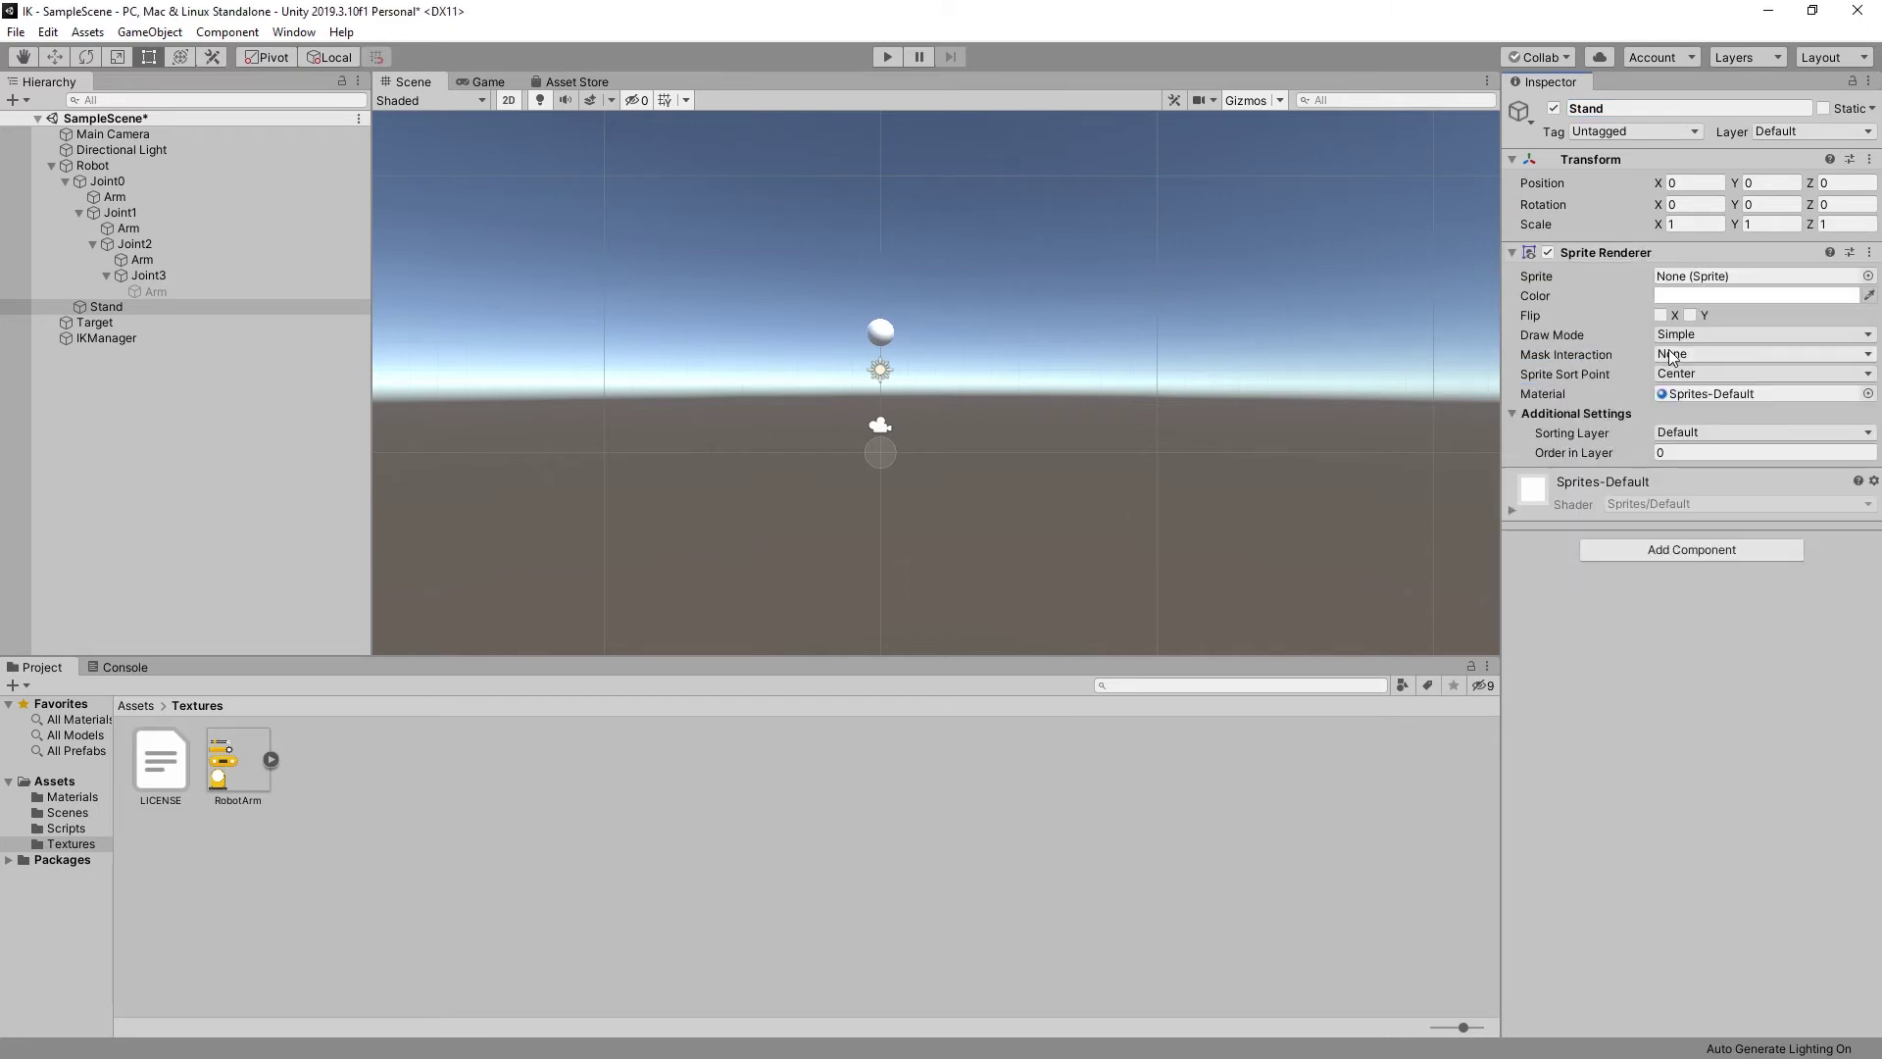
{"action": "left_click", "coordinate": [270, 762]}
{"action": "left_click_drag", "start_coordinate": [548, 760], "coordinate": [1699, 270]}
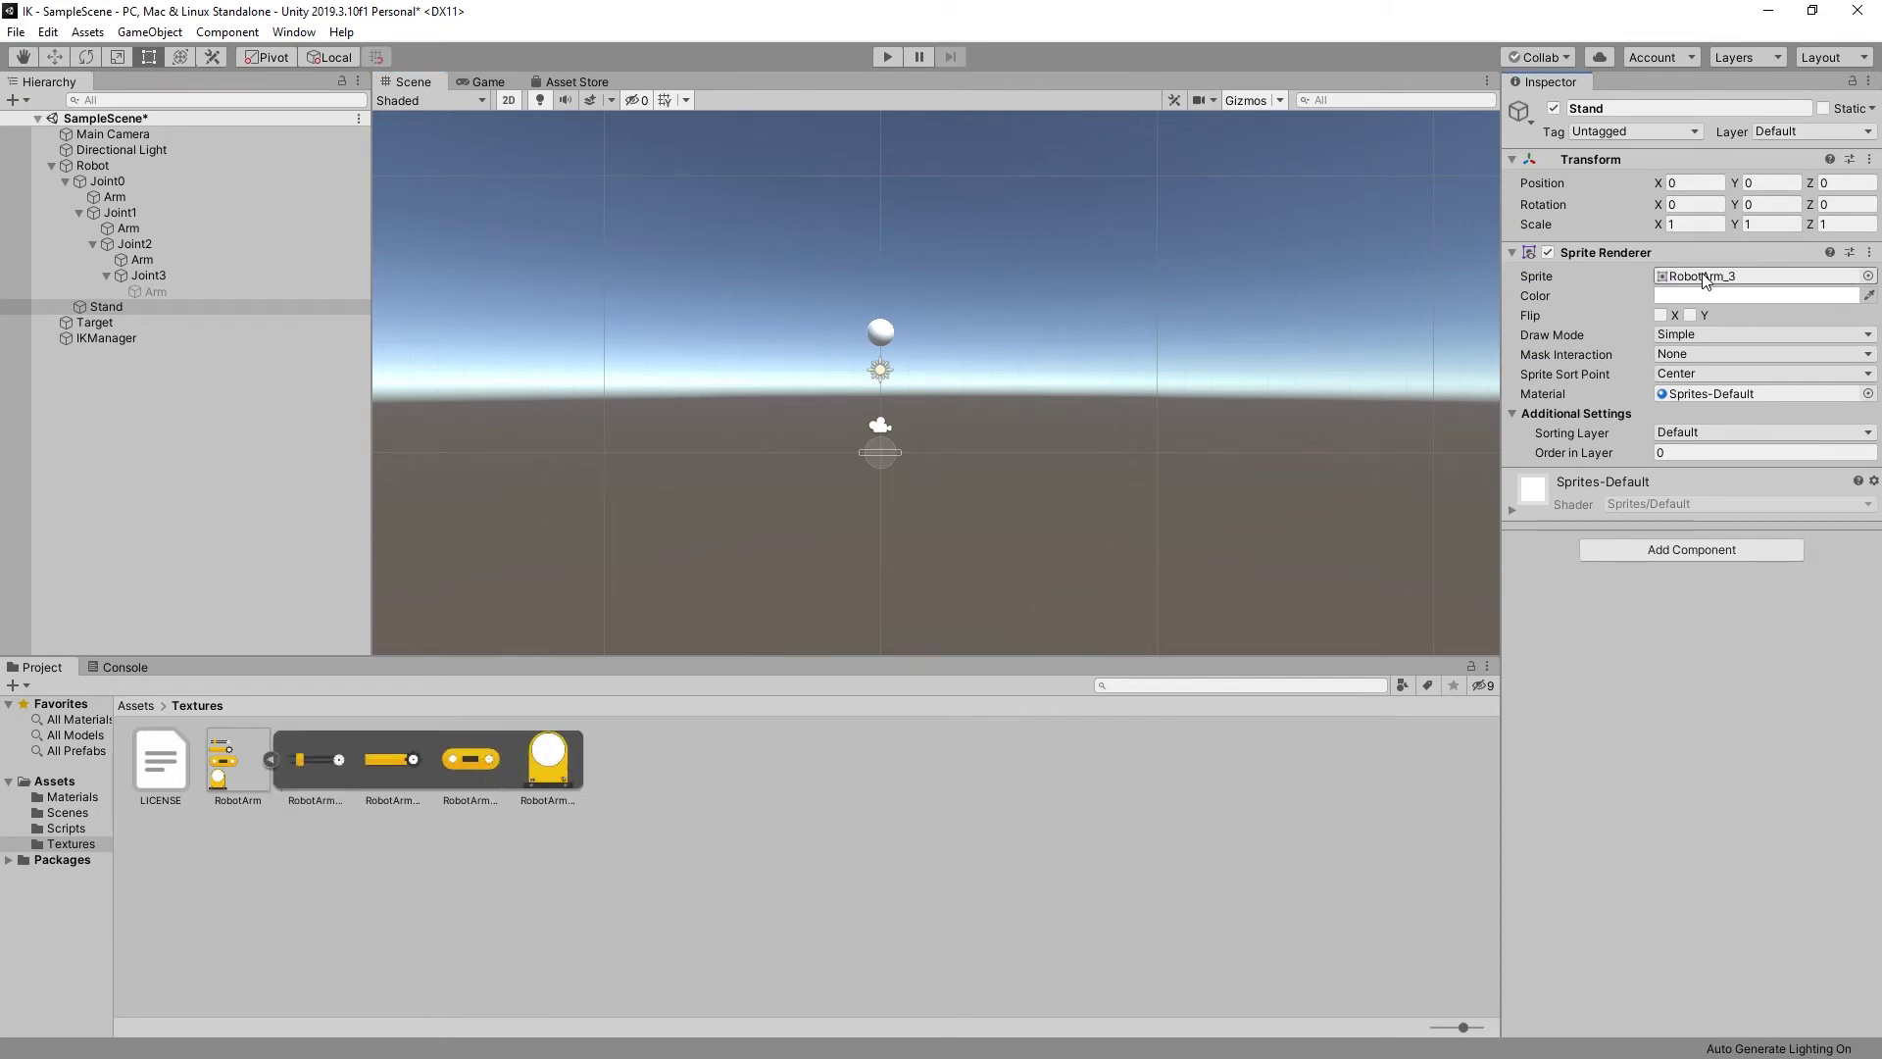
{"action": "left_click", "coordinate": [1696, 203]}
{"action": "type", "text": "-90"}
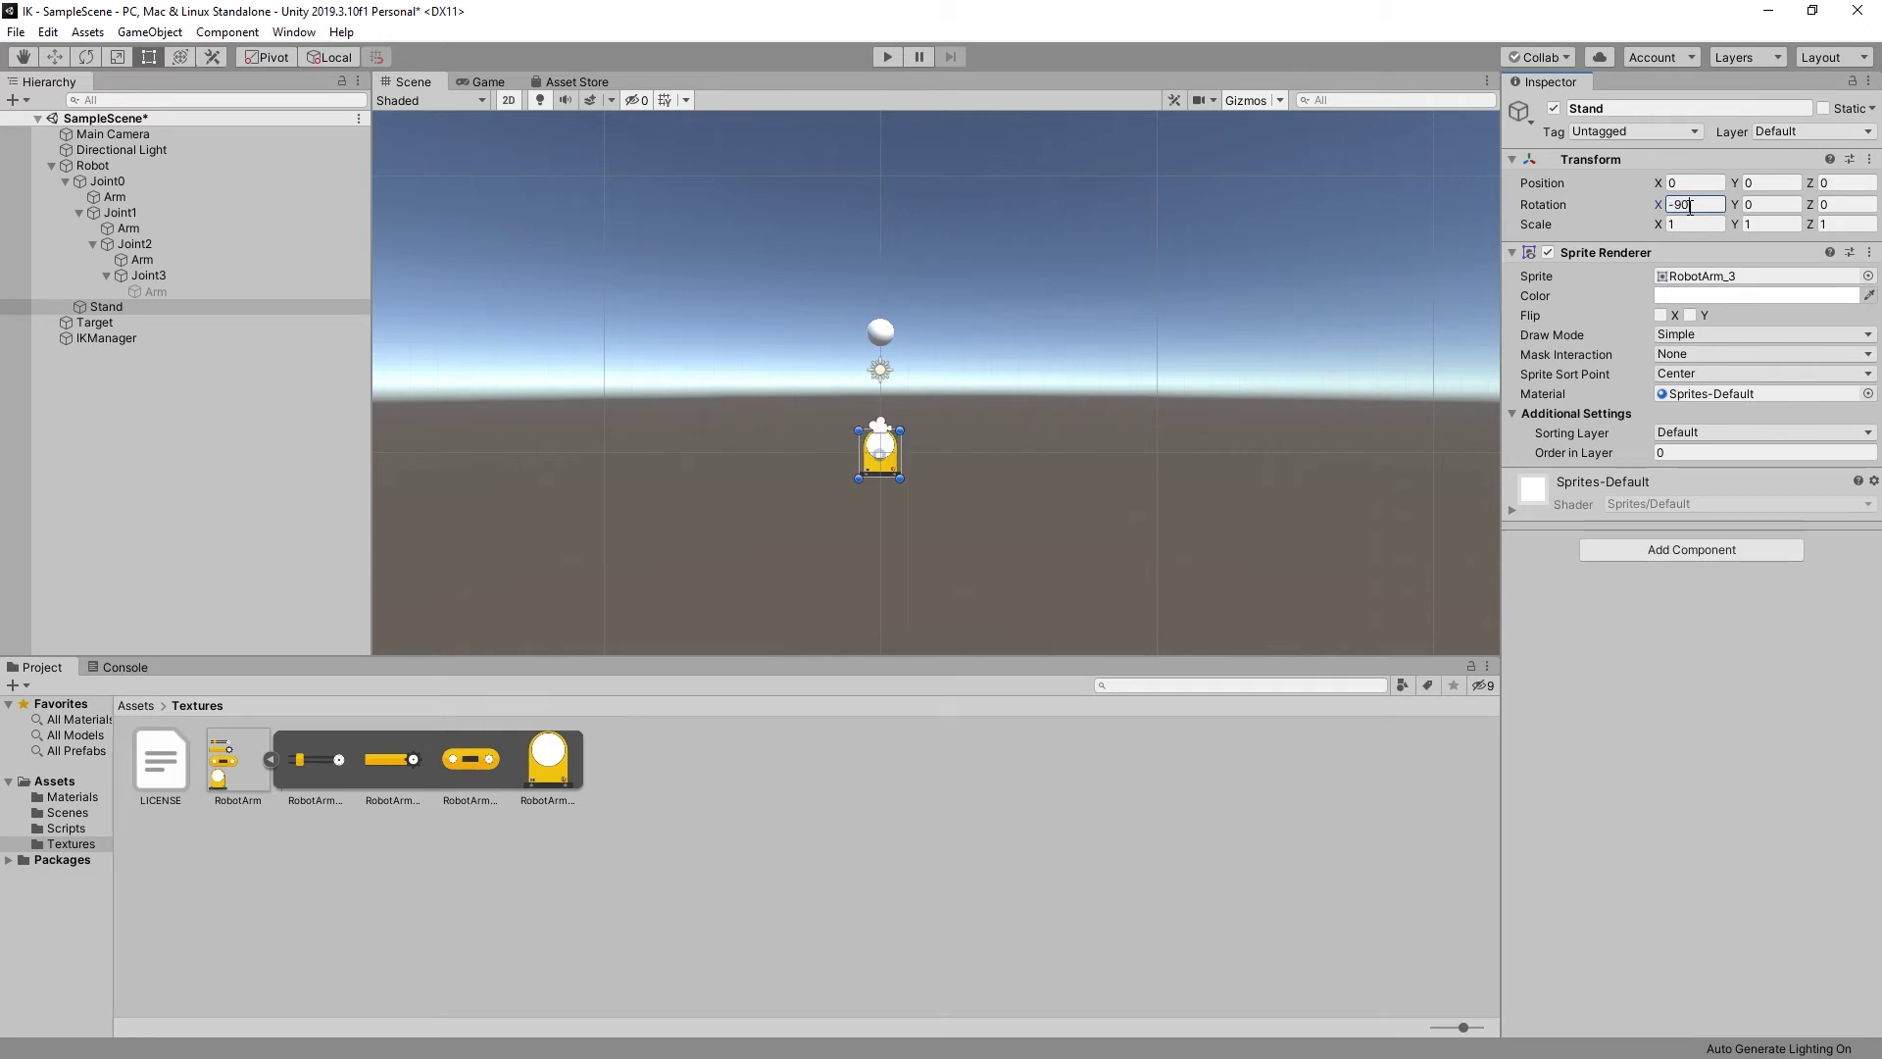
{"action": "left_click", "coordinate": [1691, 224]}
{"action": "double_click", "coordinate": [102, 304]}
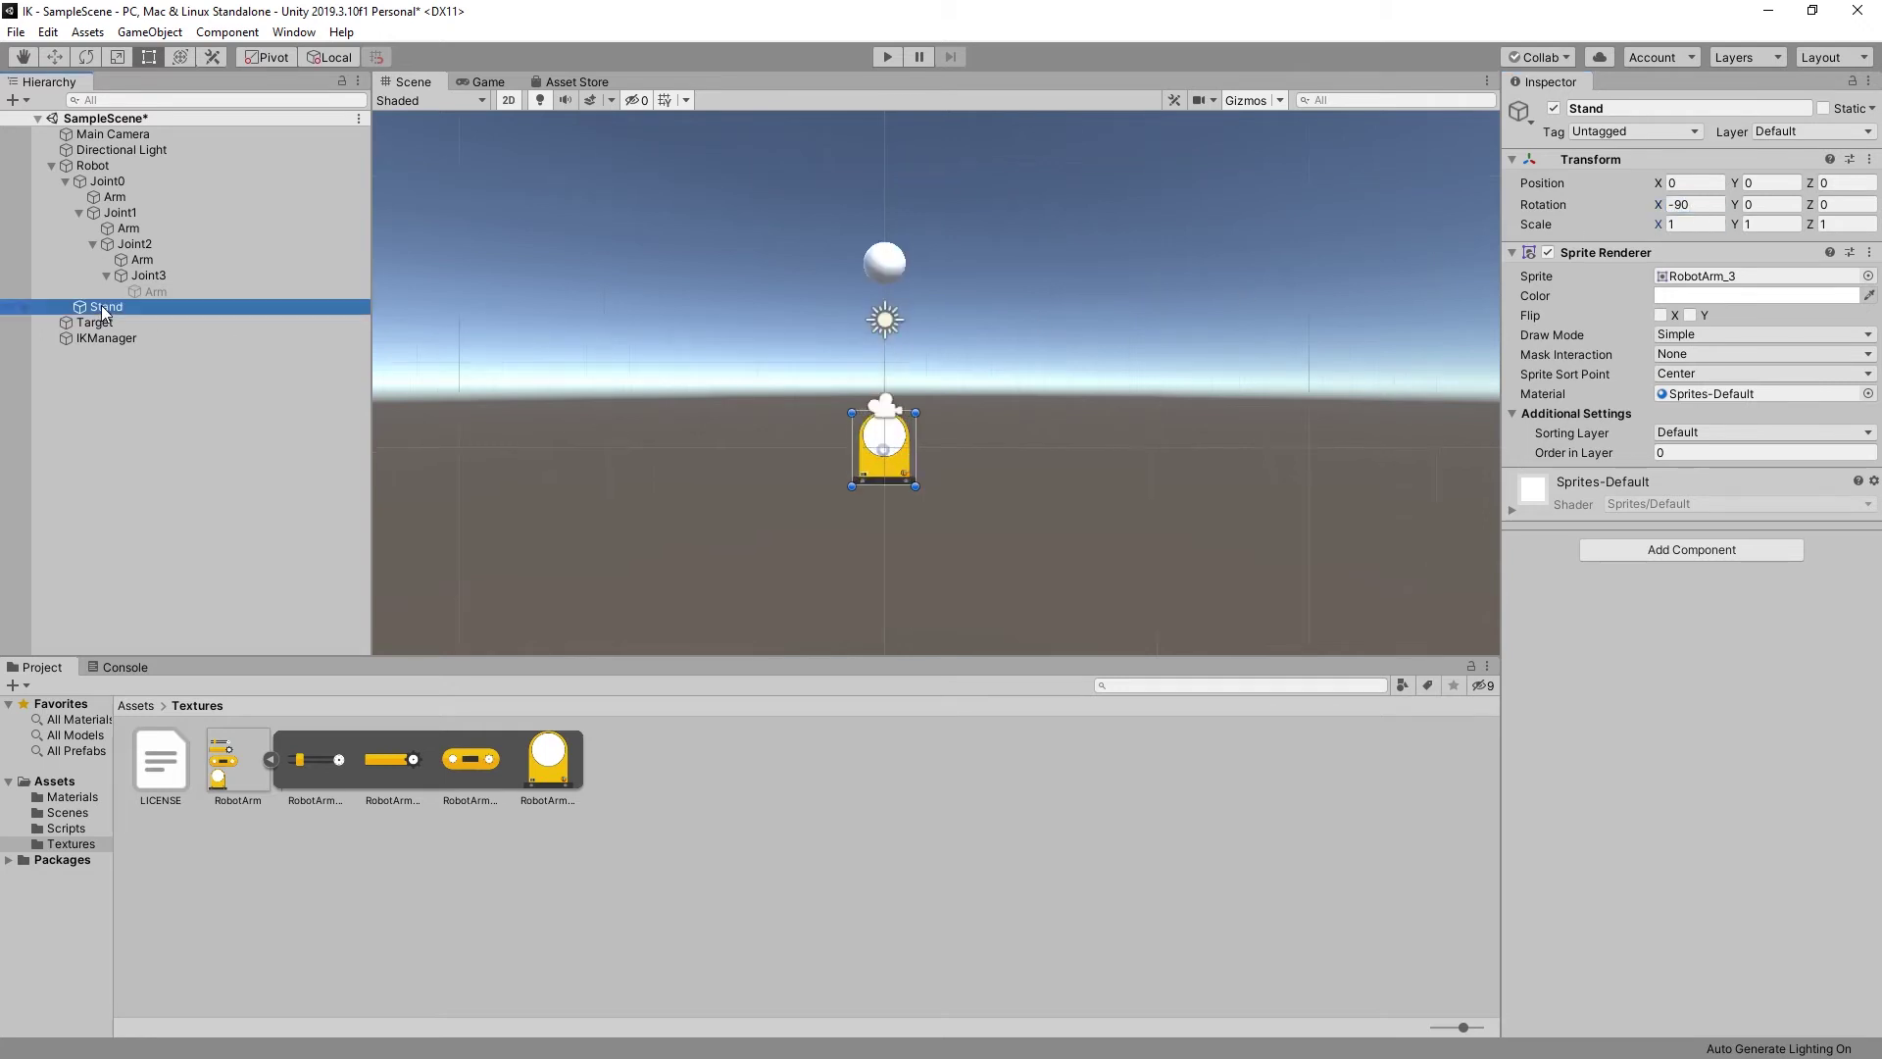
{"action": "scroll", "coordinate": [1076, 390], "scroll_direction": "down", "scroll_amount": 2}
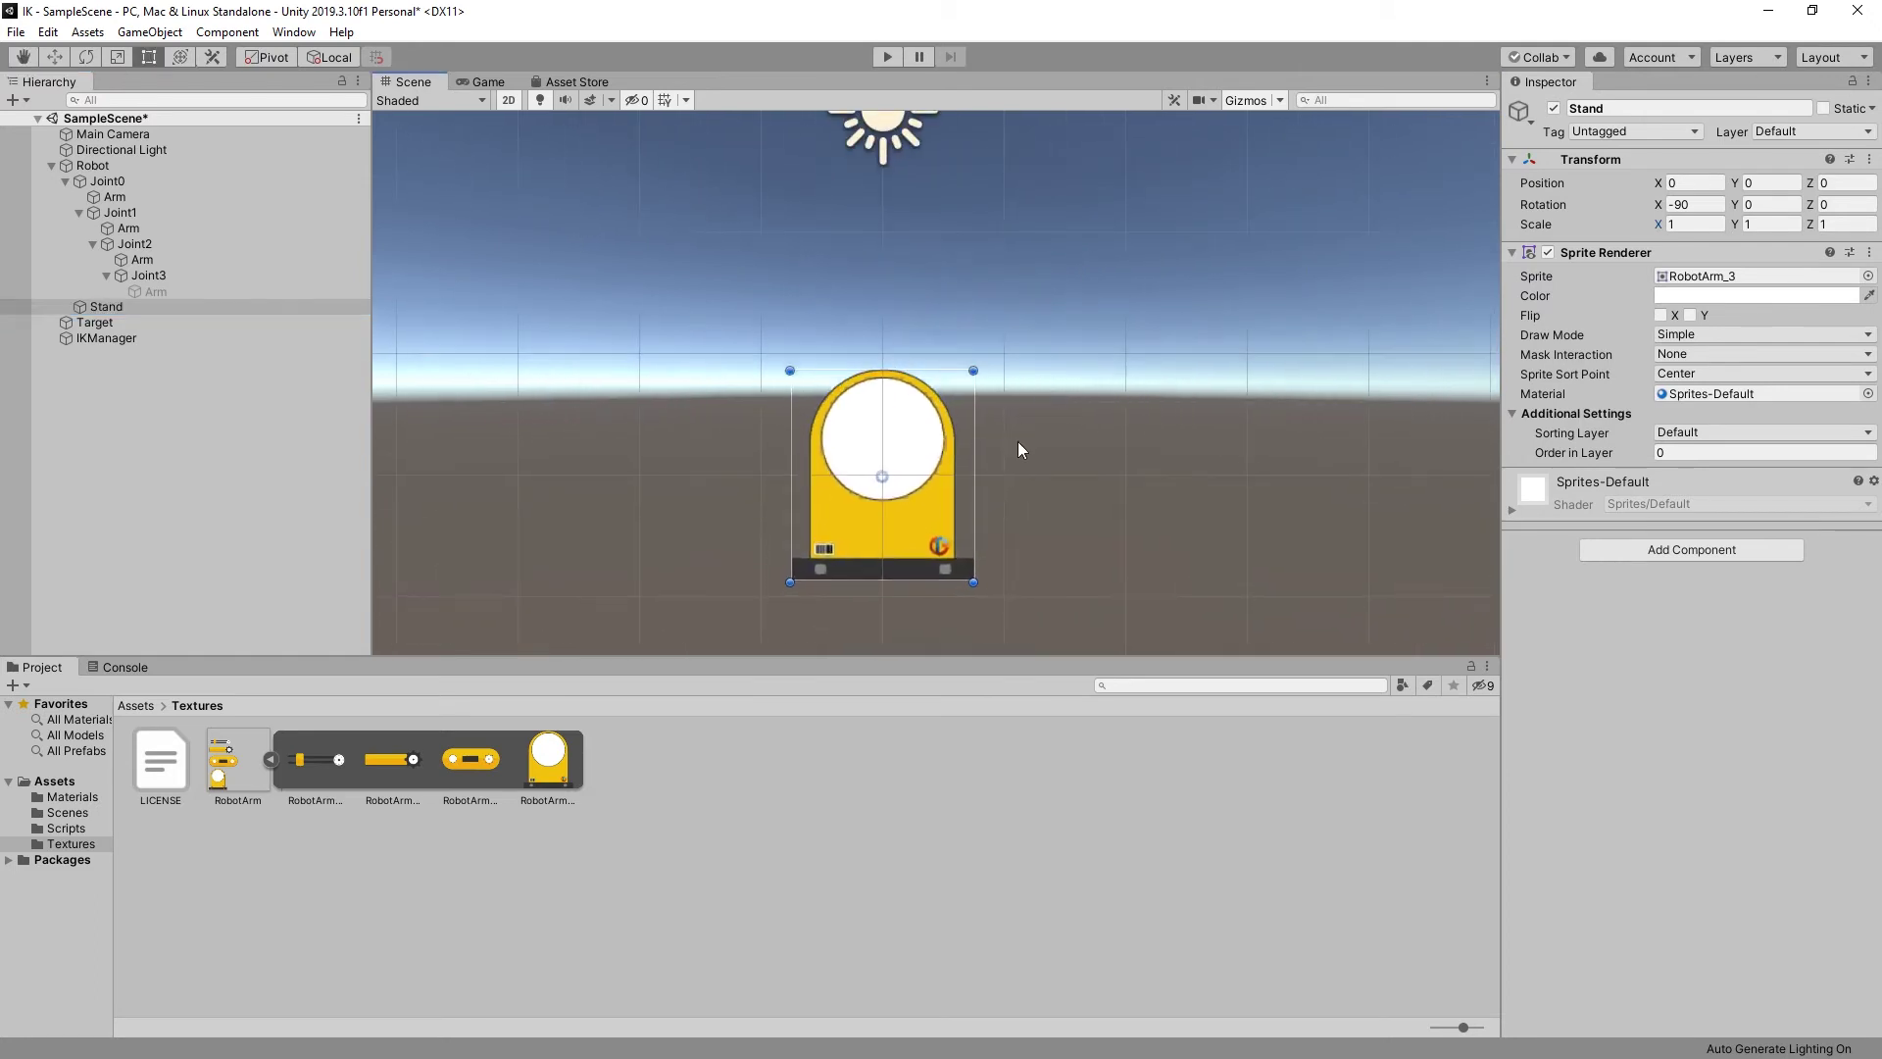
Step: Add a Sprite Renderer with RobotArm_2 to Joint0's Arm, X rotation 90, order in layer 1
{"action": "left_click", "coordinate": [116, 197]}
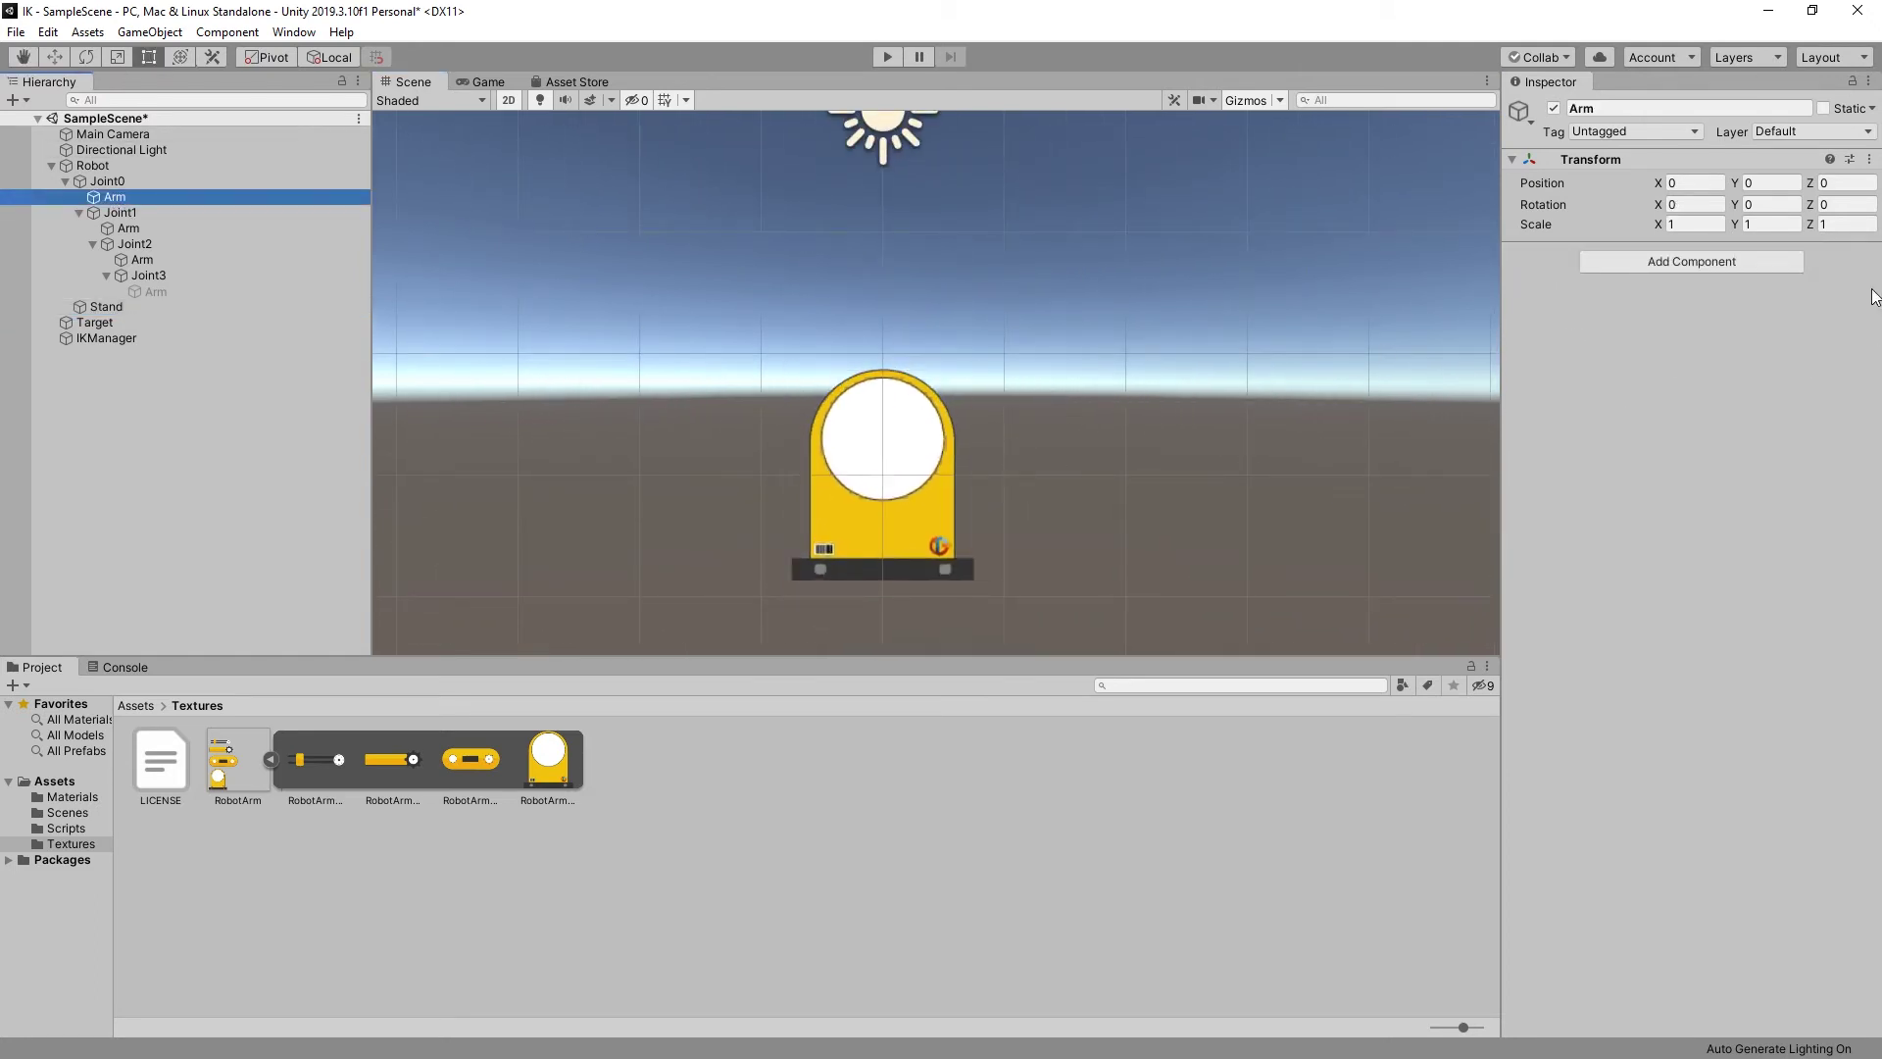
{"action": "left_click", "coordinate": [1732, 260]}
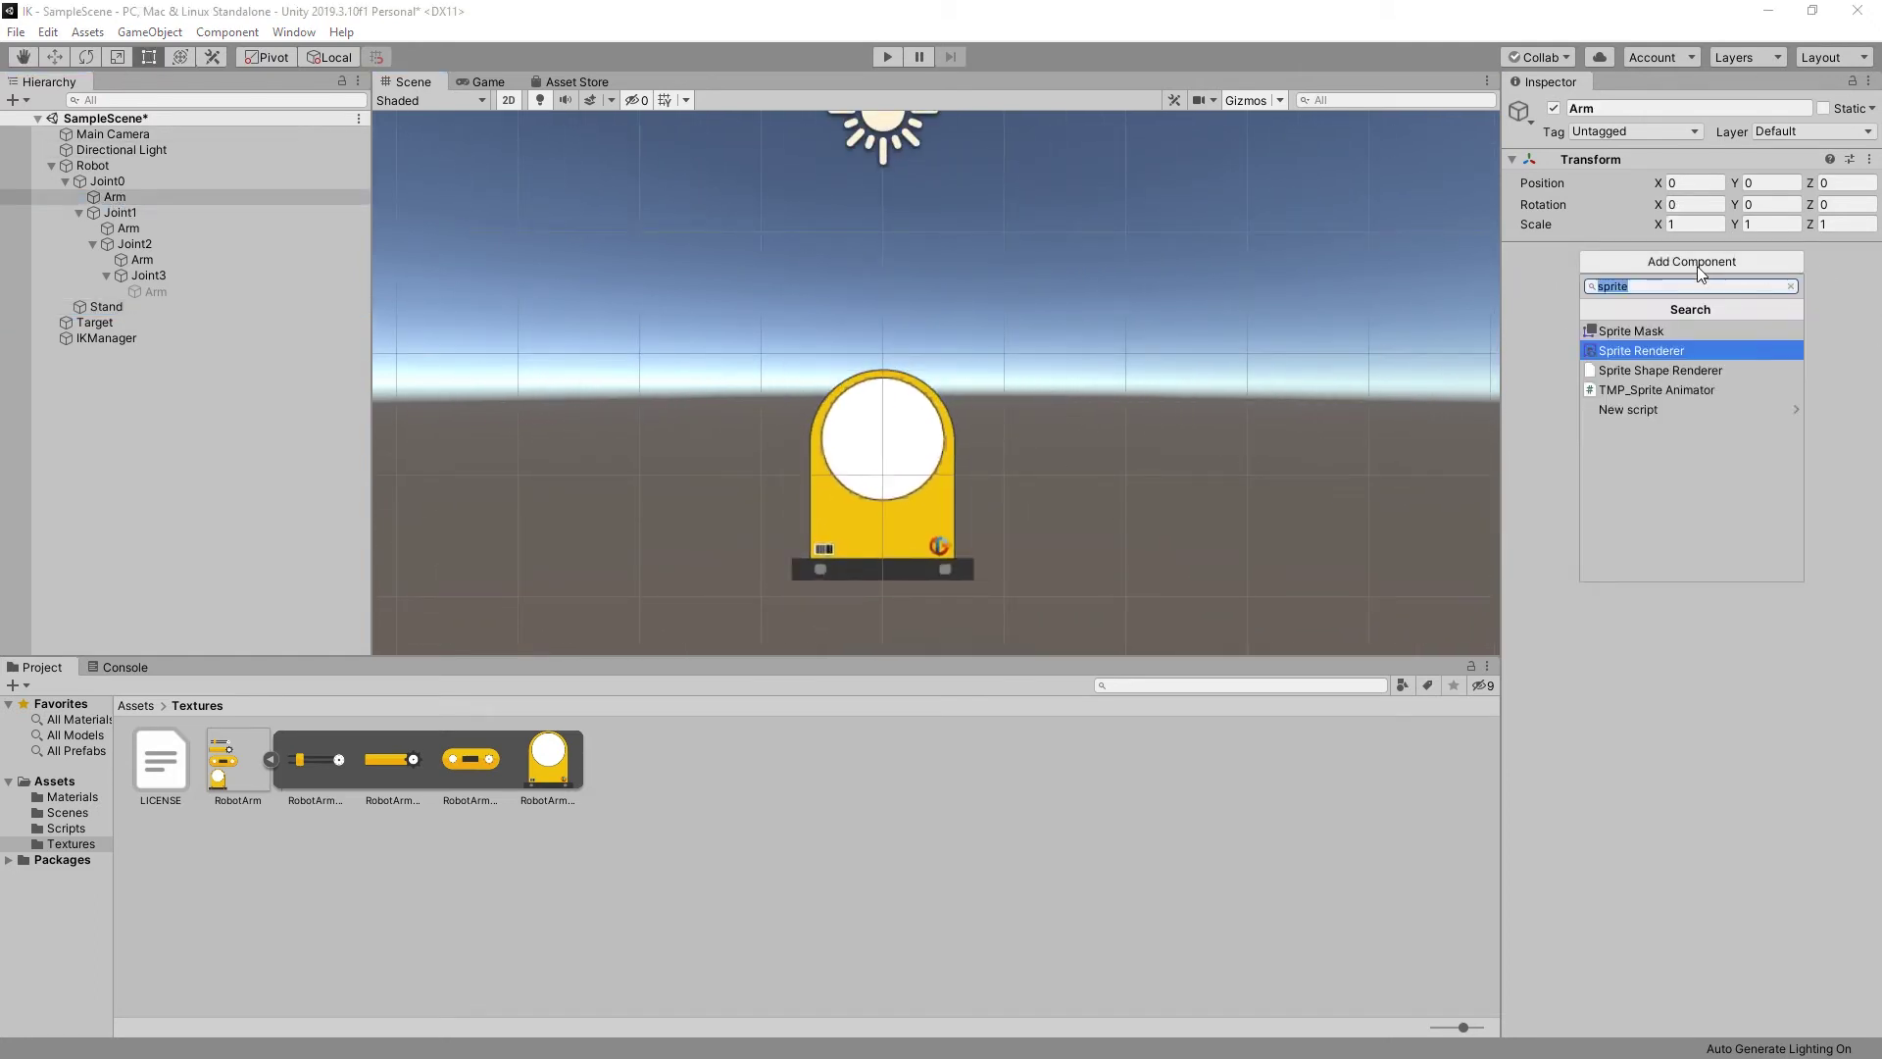
{"action": "left_click", "coordinate": [1647, 352]}
{"action": "left_click", "coordinate": [469, 761]}
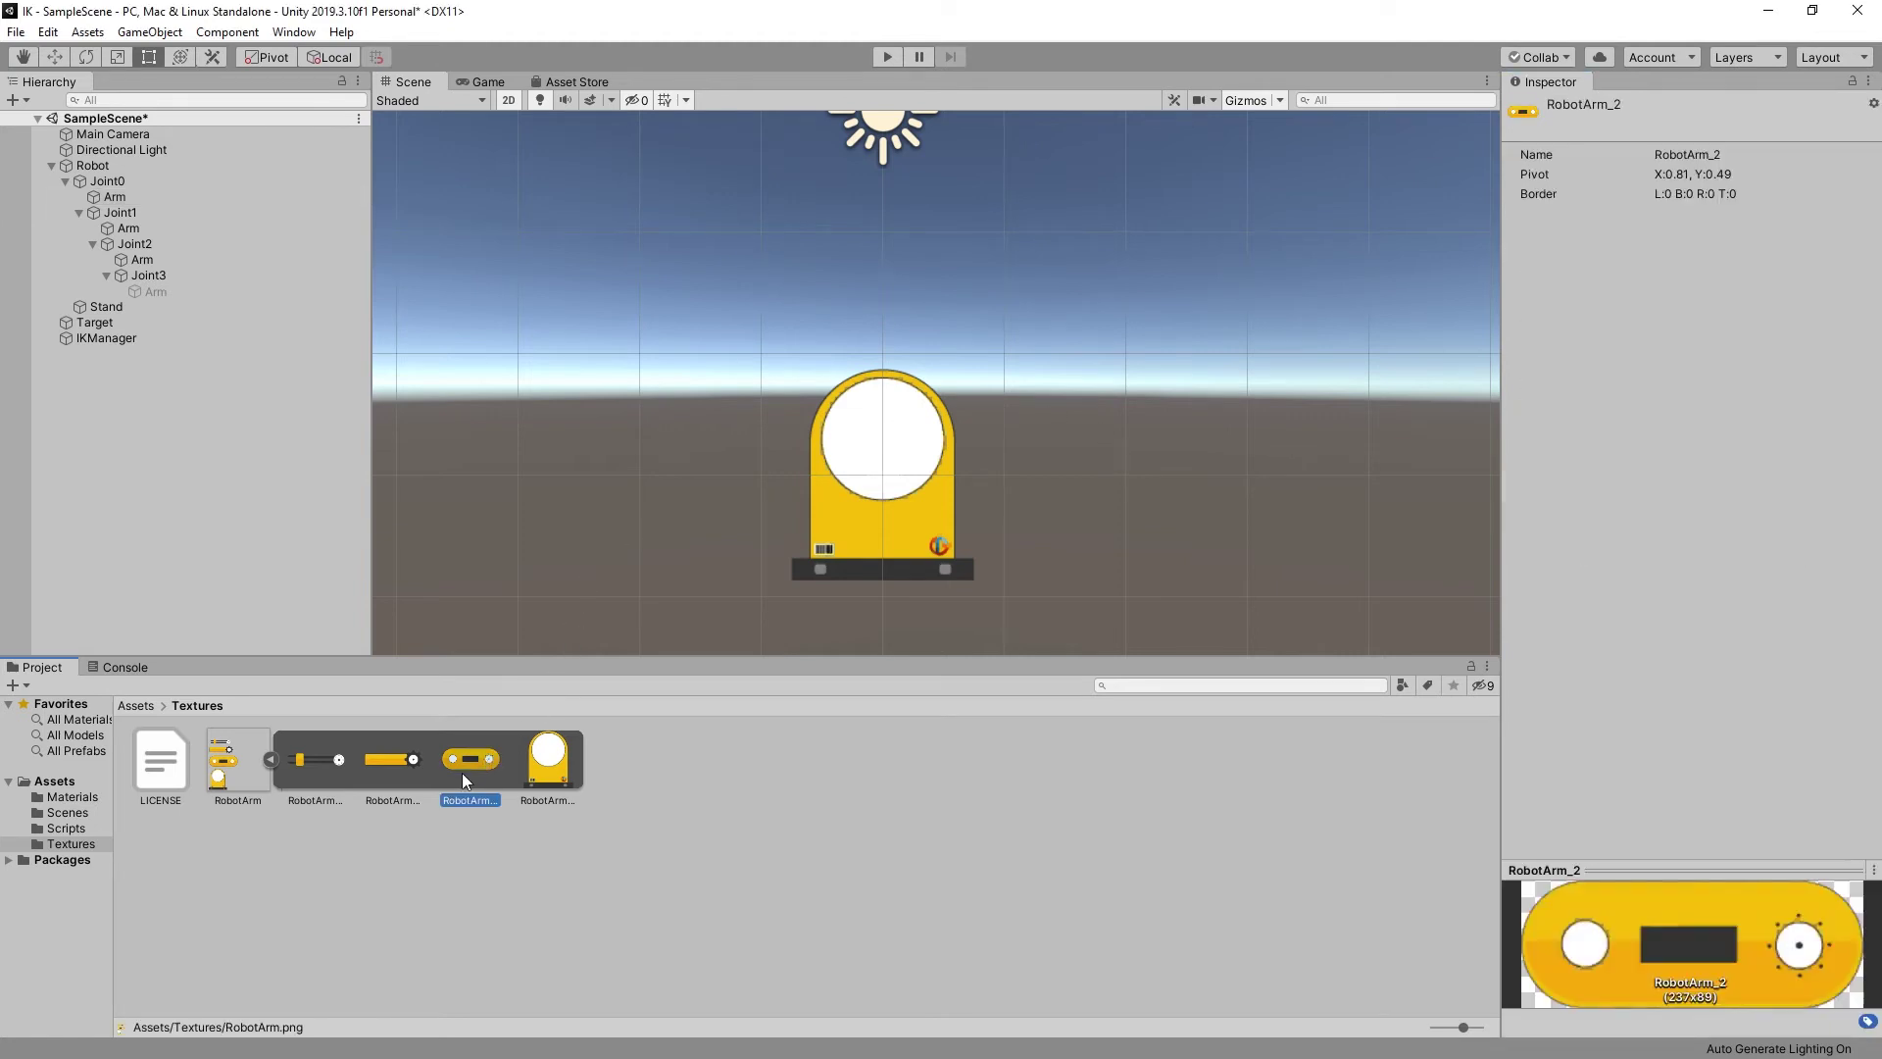
{"action": "left_click", "coordinate": [122, 197]}
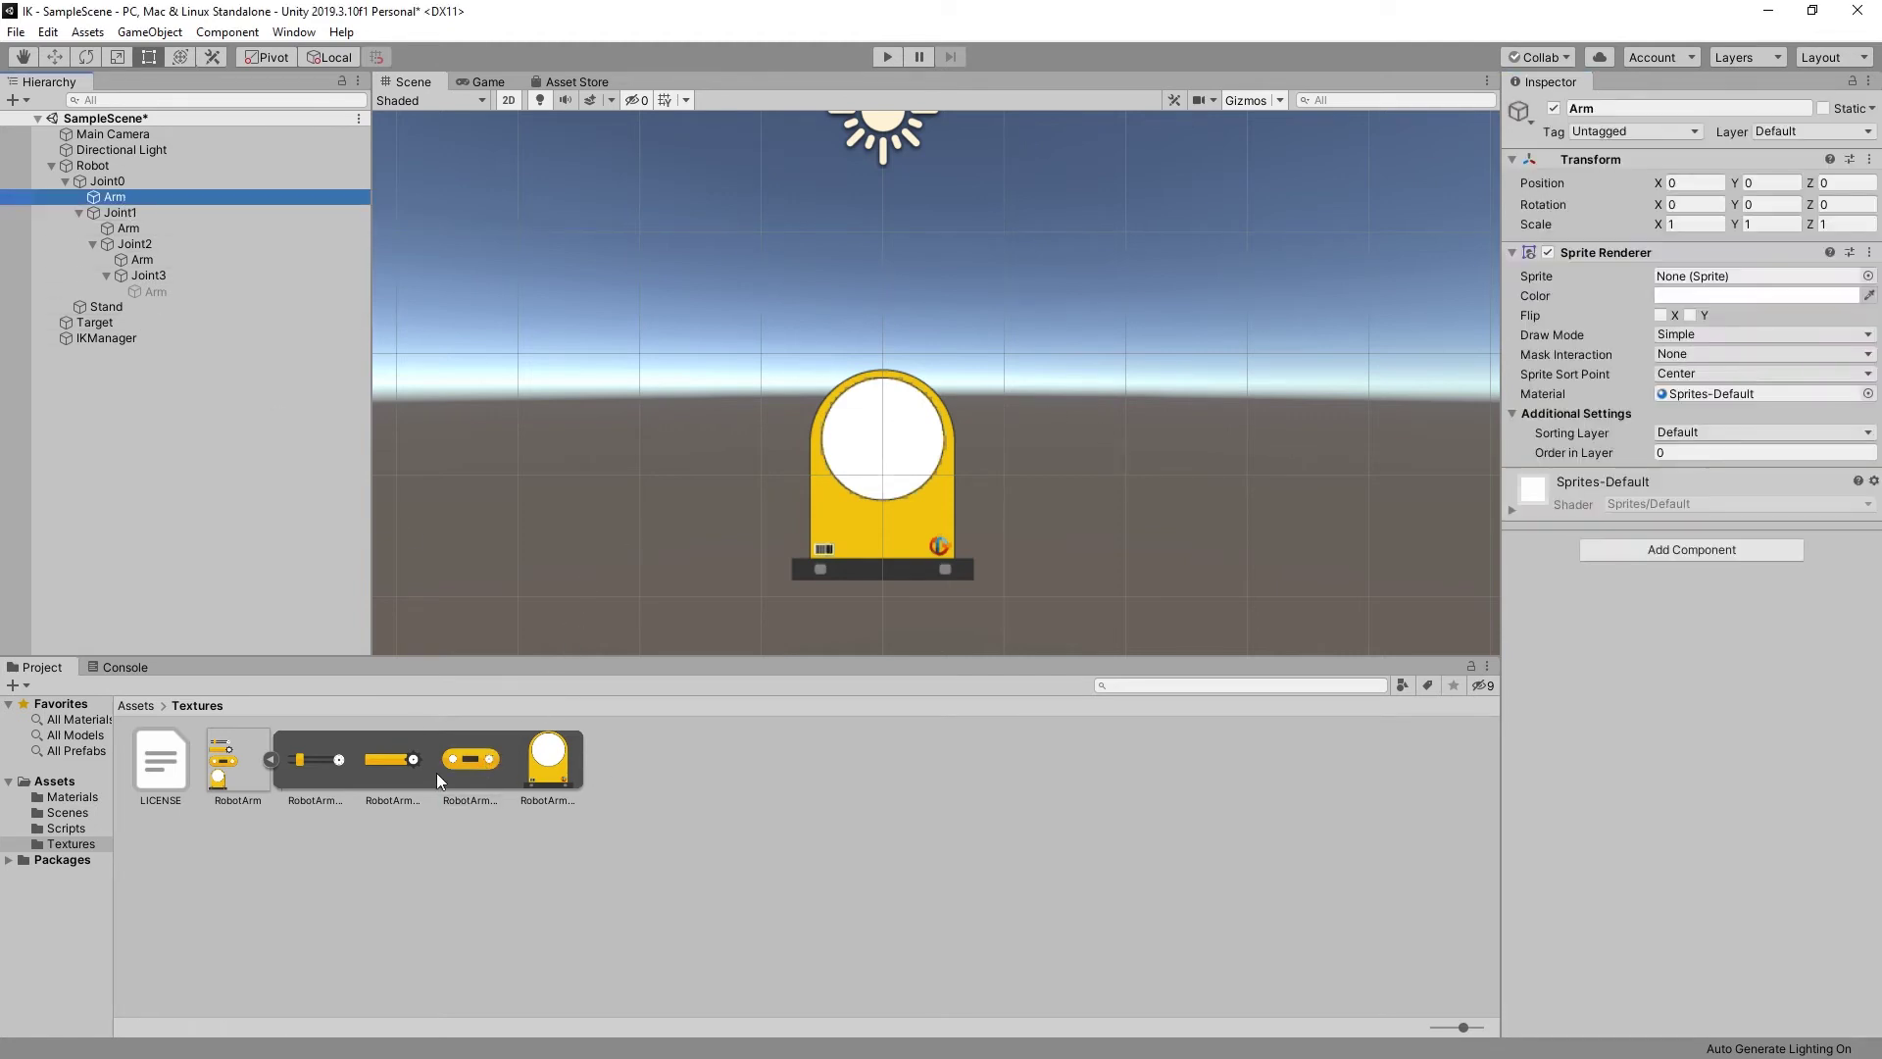
{"action": "left_click_drag", "start_coordinate": [452, 764], "coordinate": [1725, 278]}
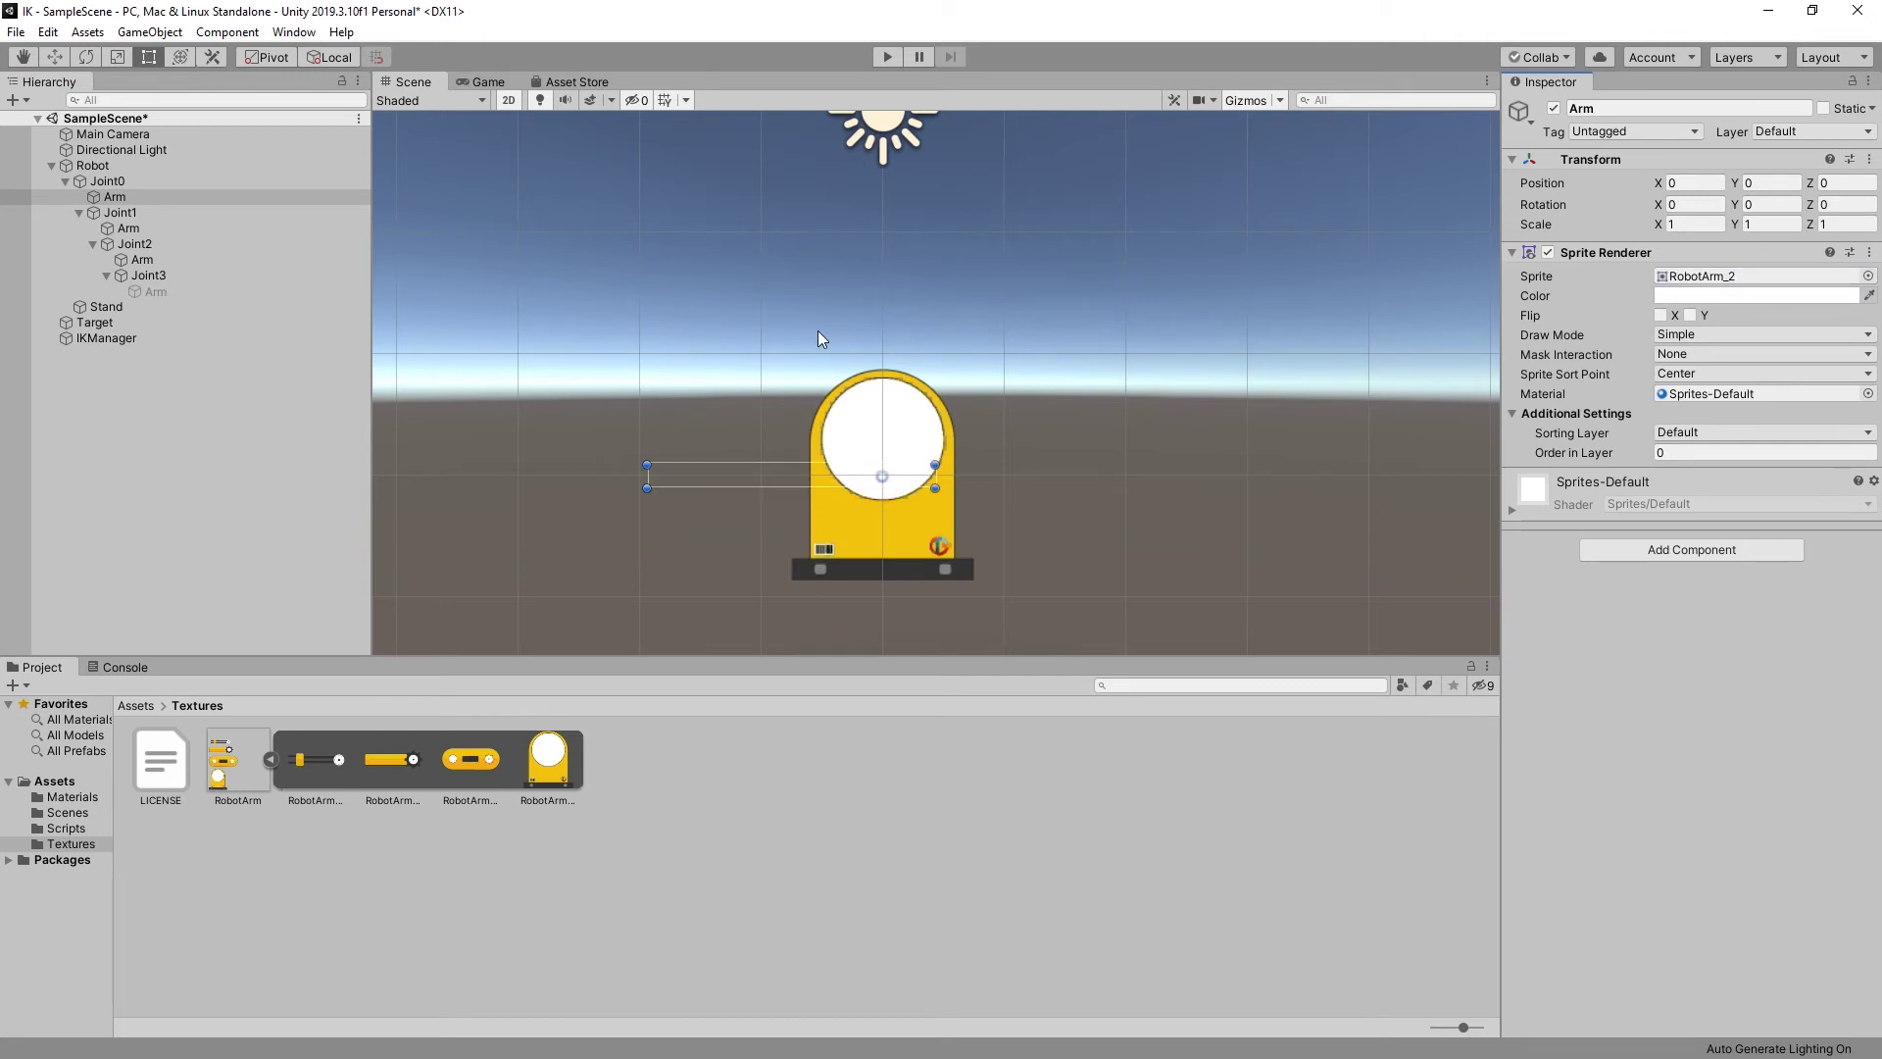
{"action": "left_click", "coordinate": [1693, 203]}
{"action": "type", "text": "90"}
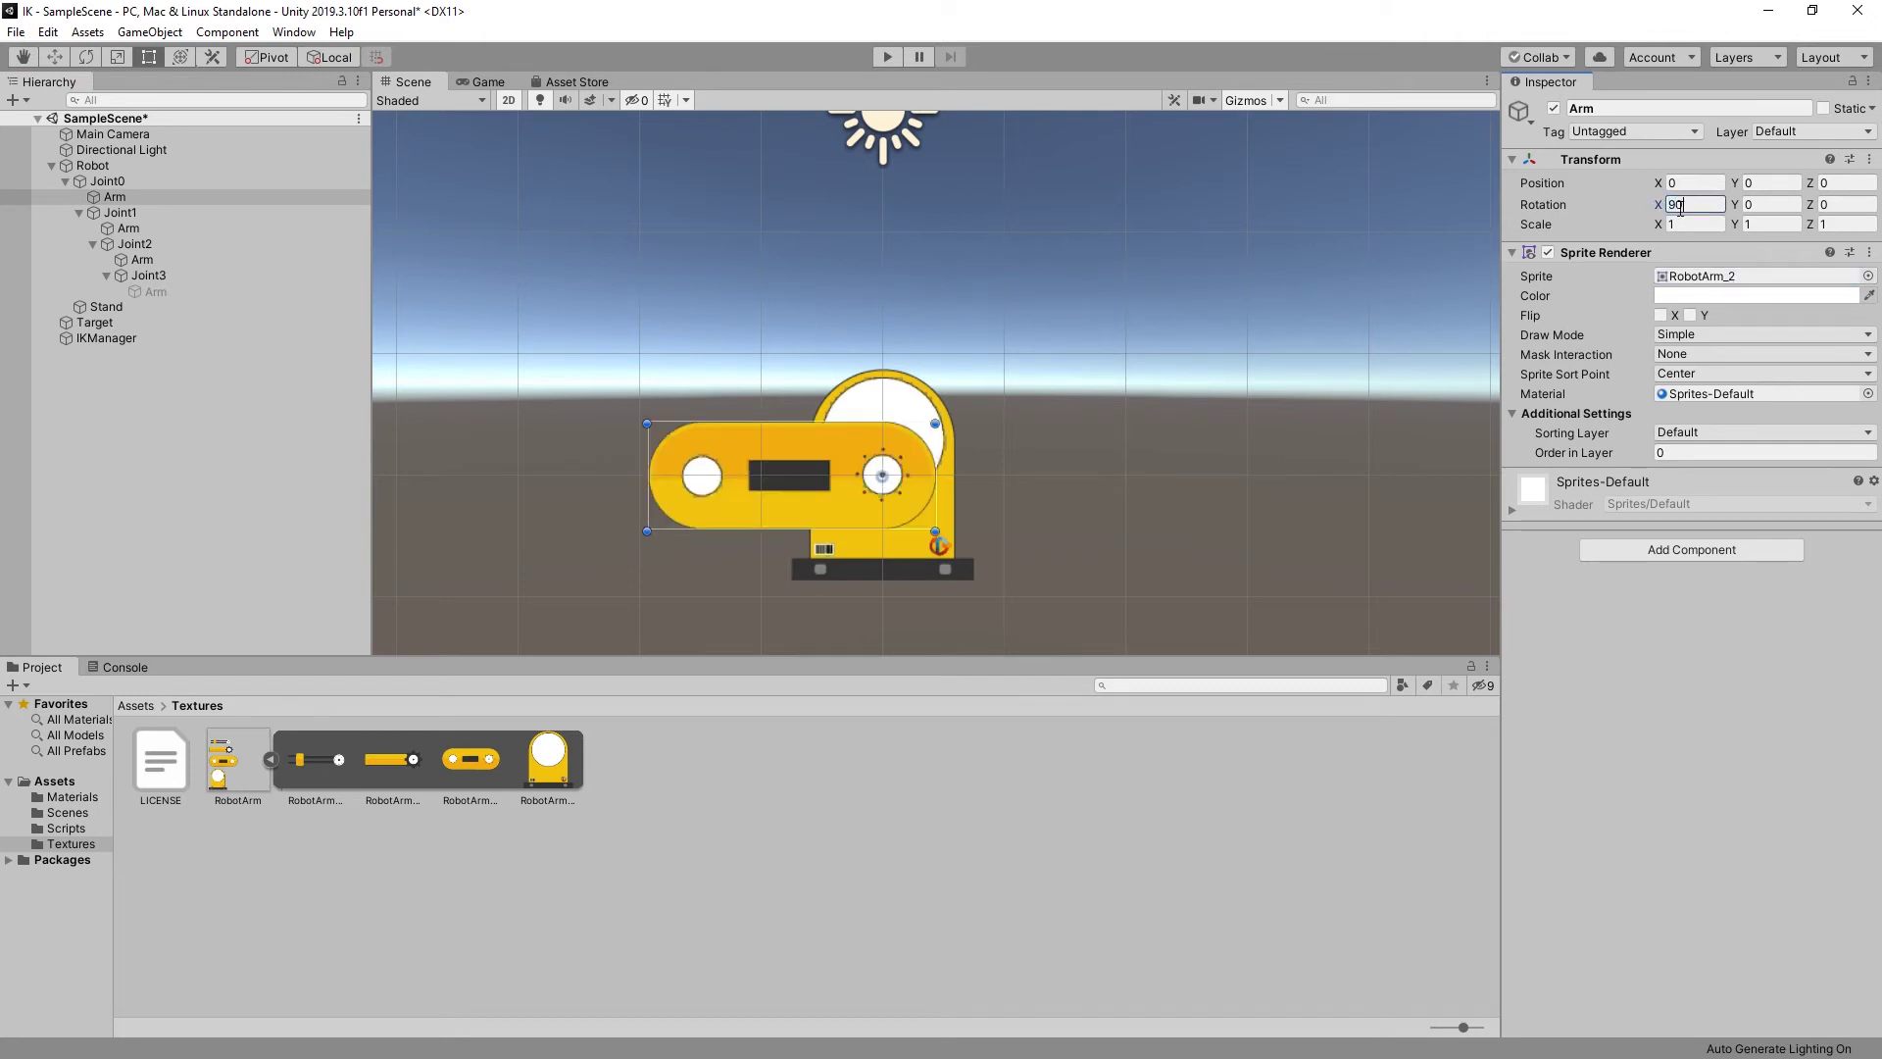
{"action": "left_click", "coordinate": [1696, 450]}
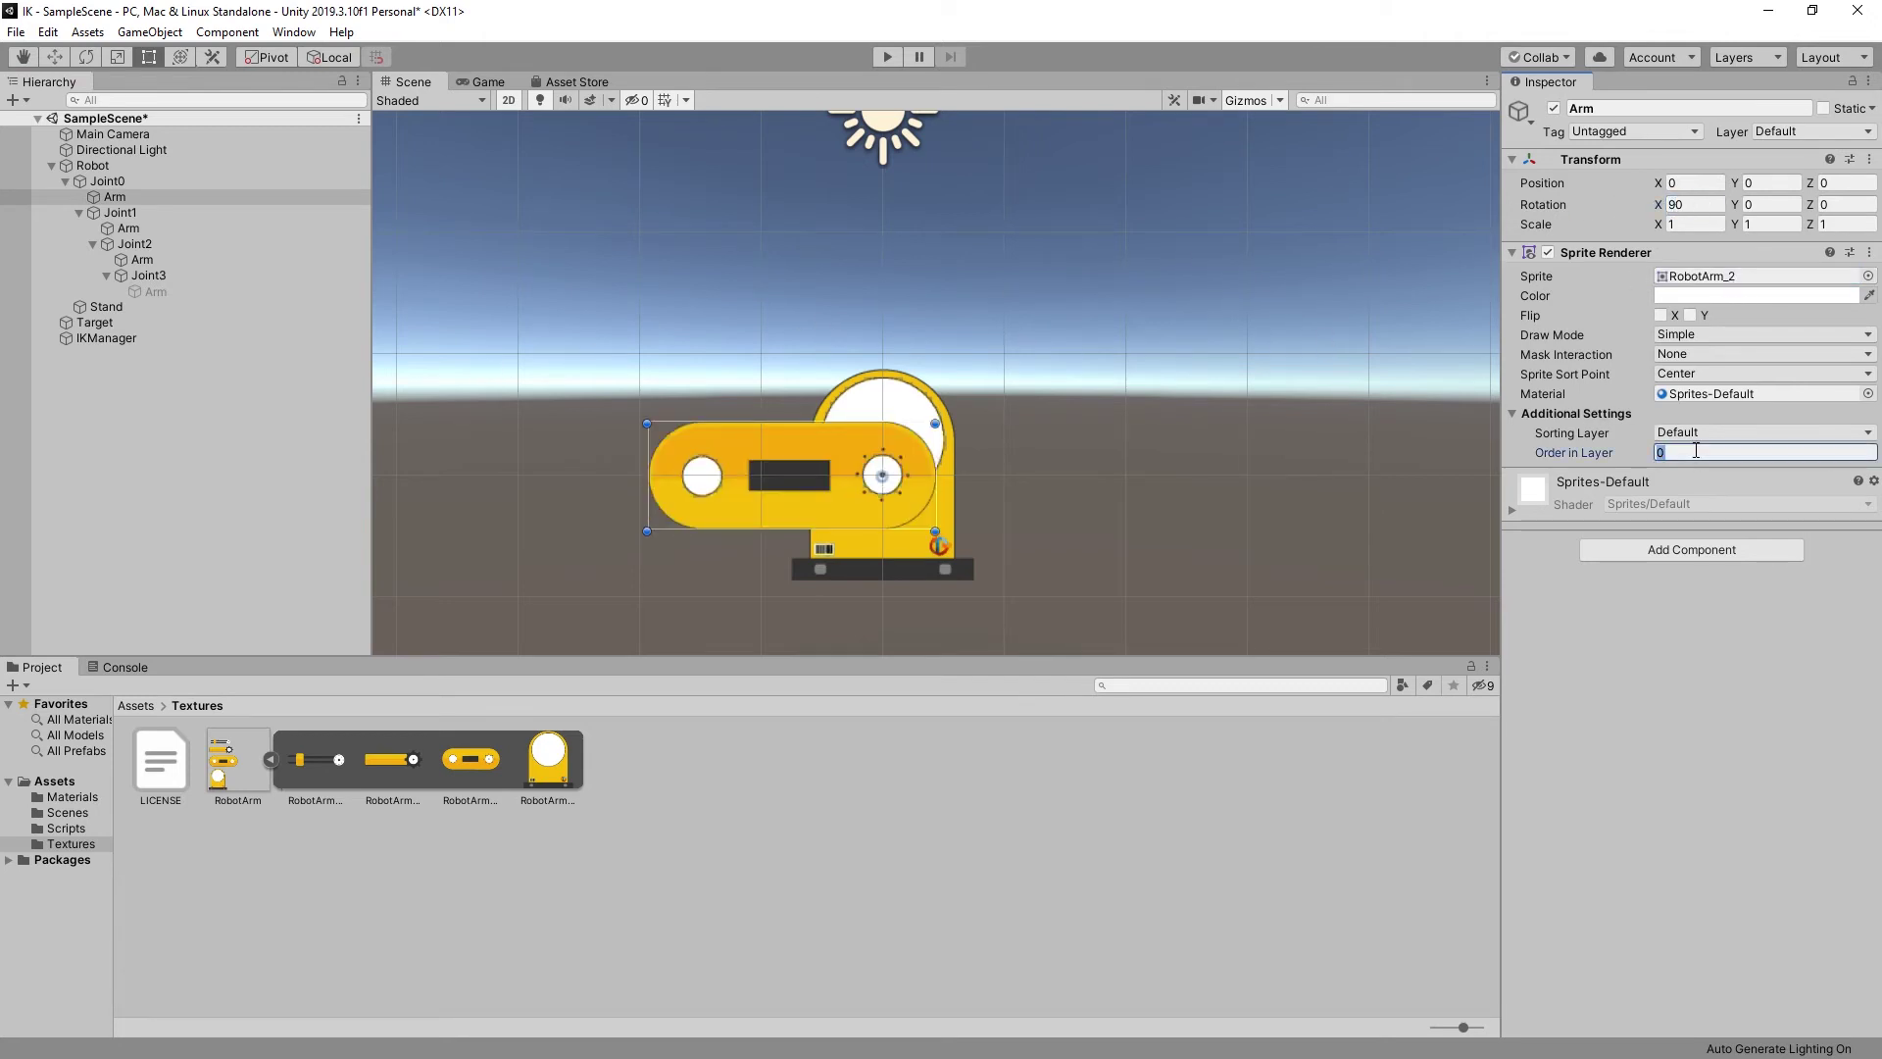
{"action": "key", "text": "Return"}
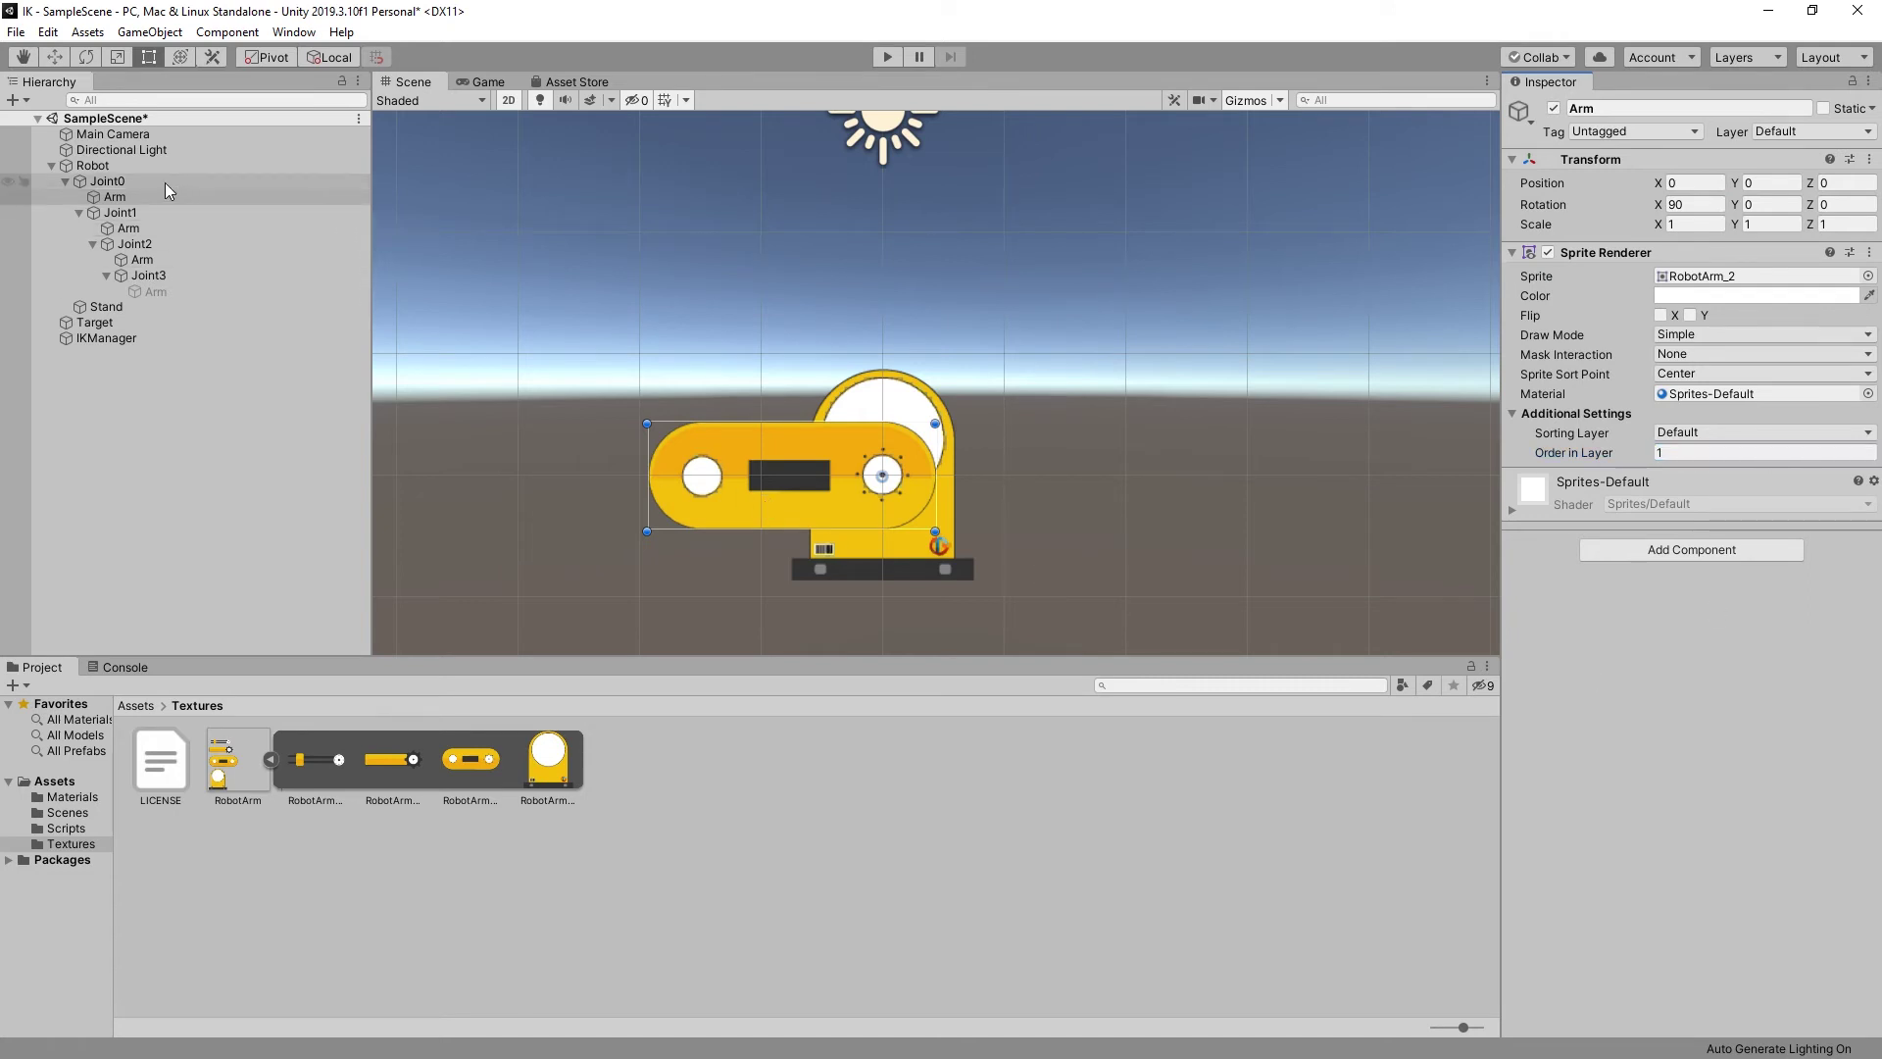
{"action": "left_click", "coordinate": [136, 184]}
Step: Drag Joint0 up to Z -0.308 so the first arm sits atop the stand
{"action": "left_click", "coordinate": [180, 57]}
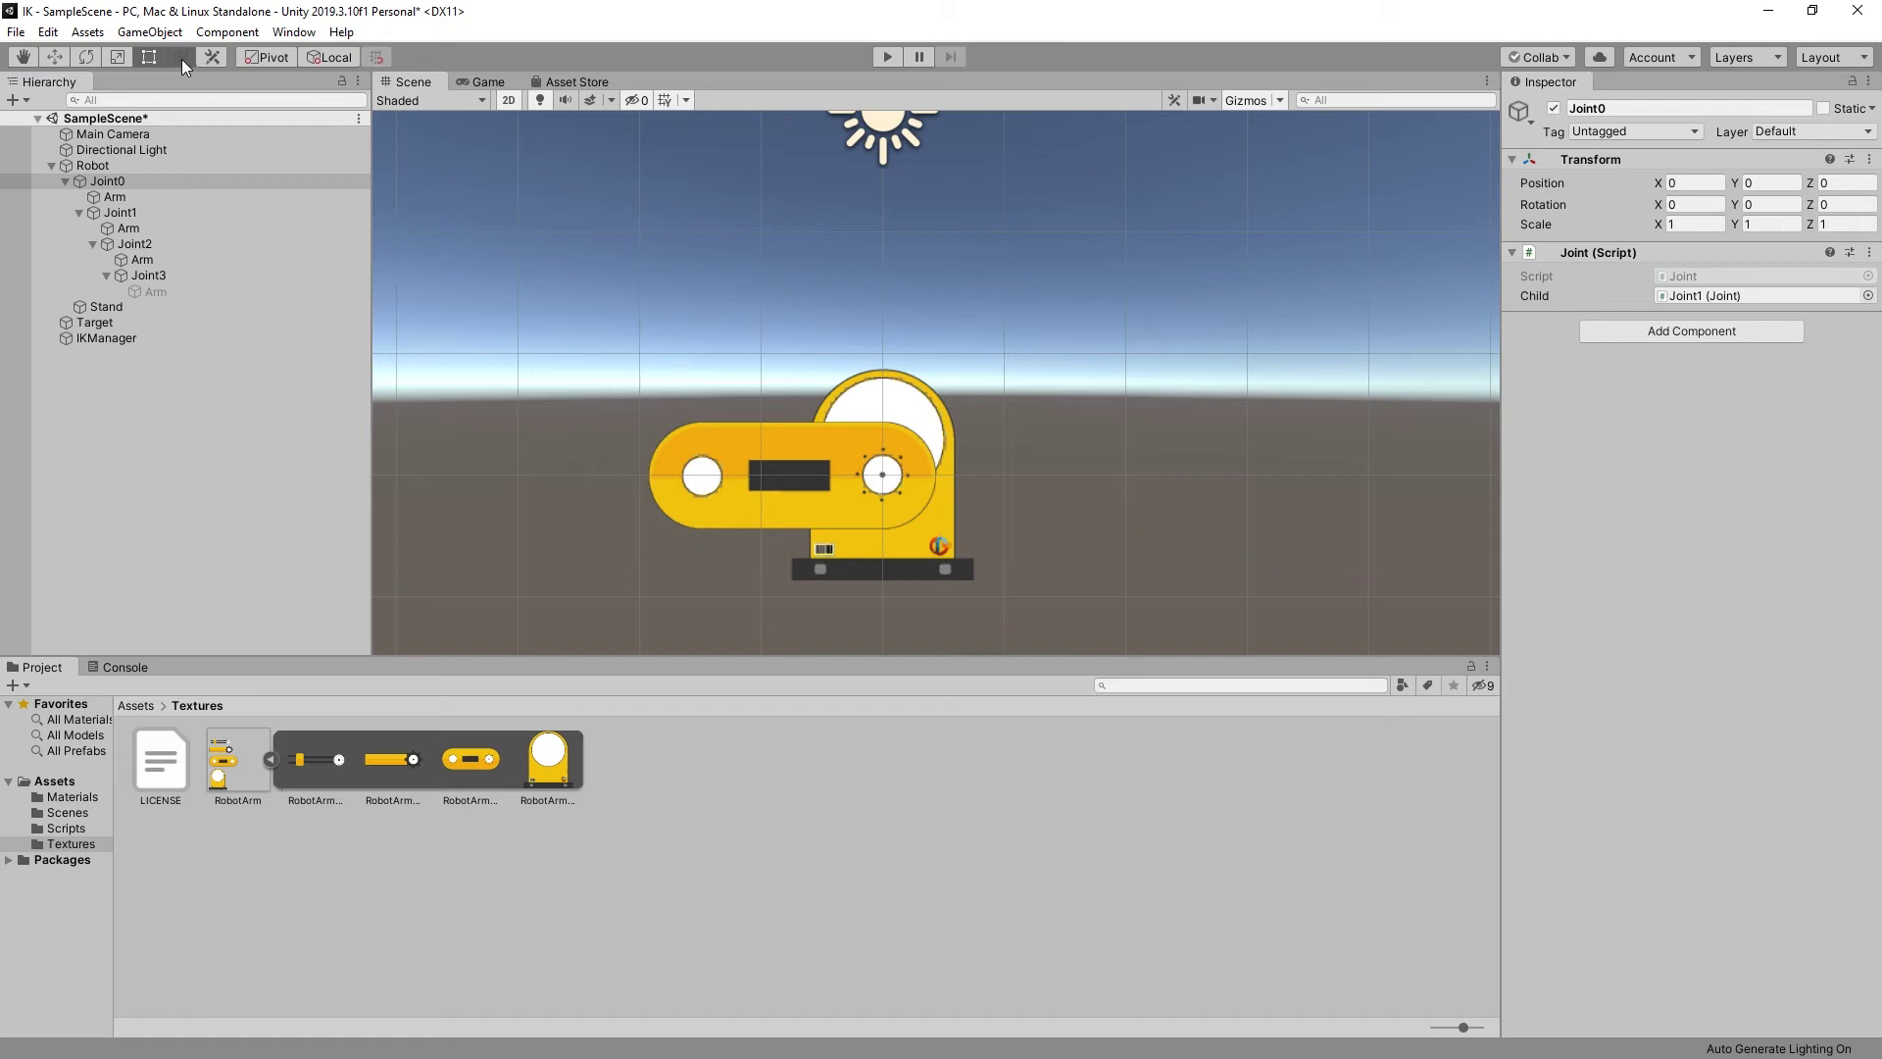
{"action": "left_click_drag", "start_coordinate": [896, 484], "coordinate": [894, 455]}
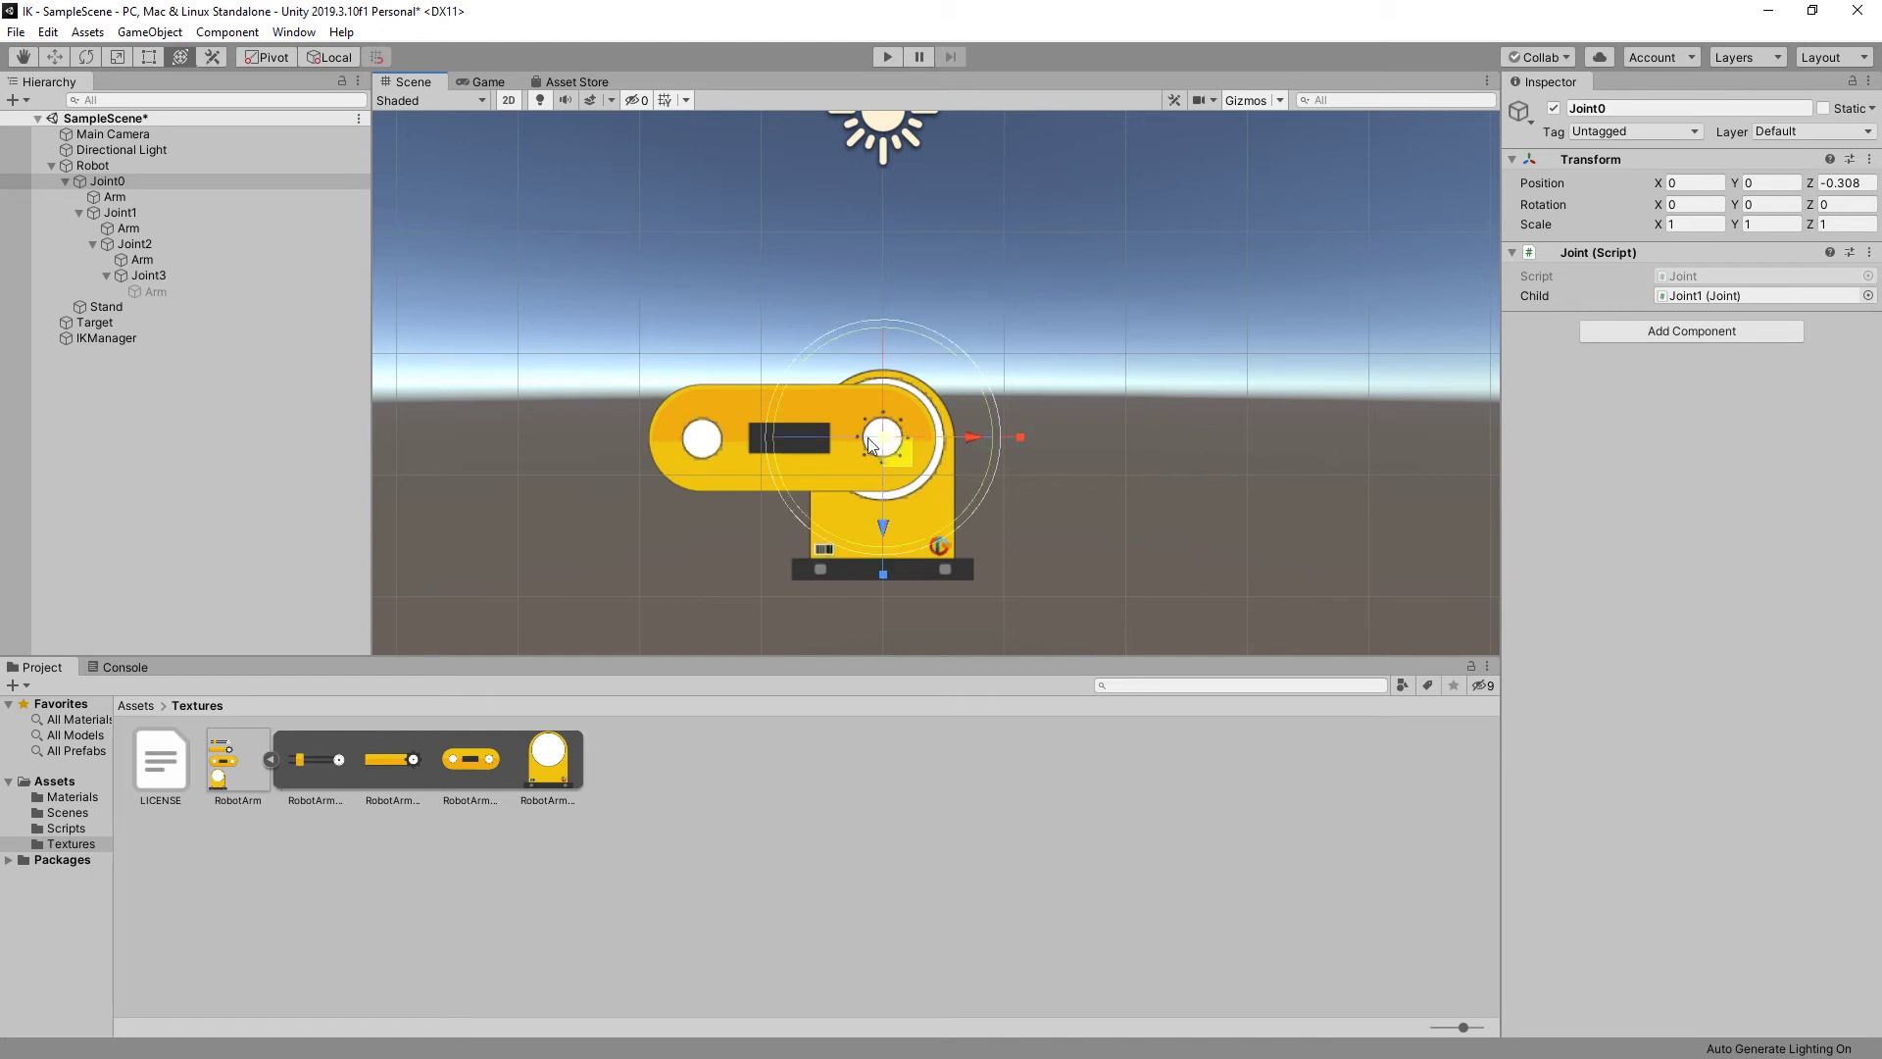
Step: Give Joint1's Arm the RobotArm_1 sprite (order 2, X rotation 90) and move Joint1 to X -1.473
{"action": "left_click", "coordinate": [129, 230]}
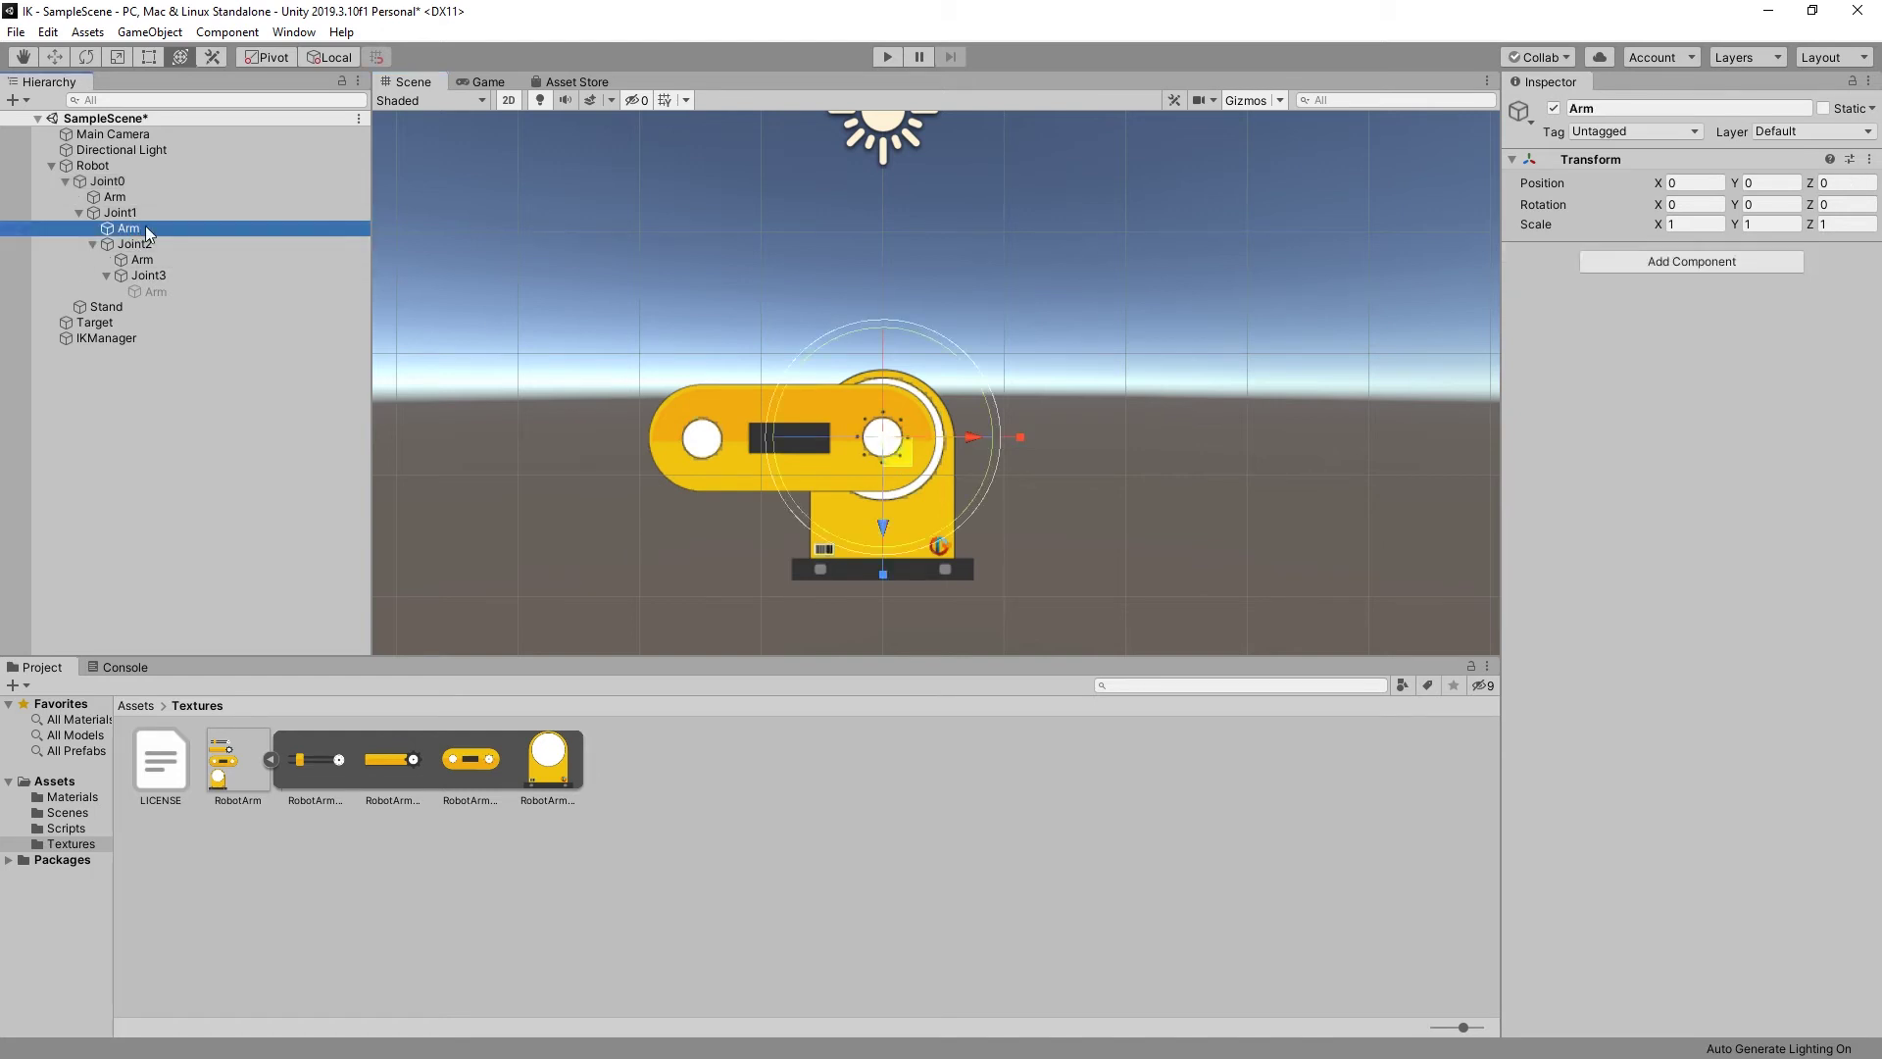
{"action": "left_click", "coordinate": [1668, 261]}
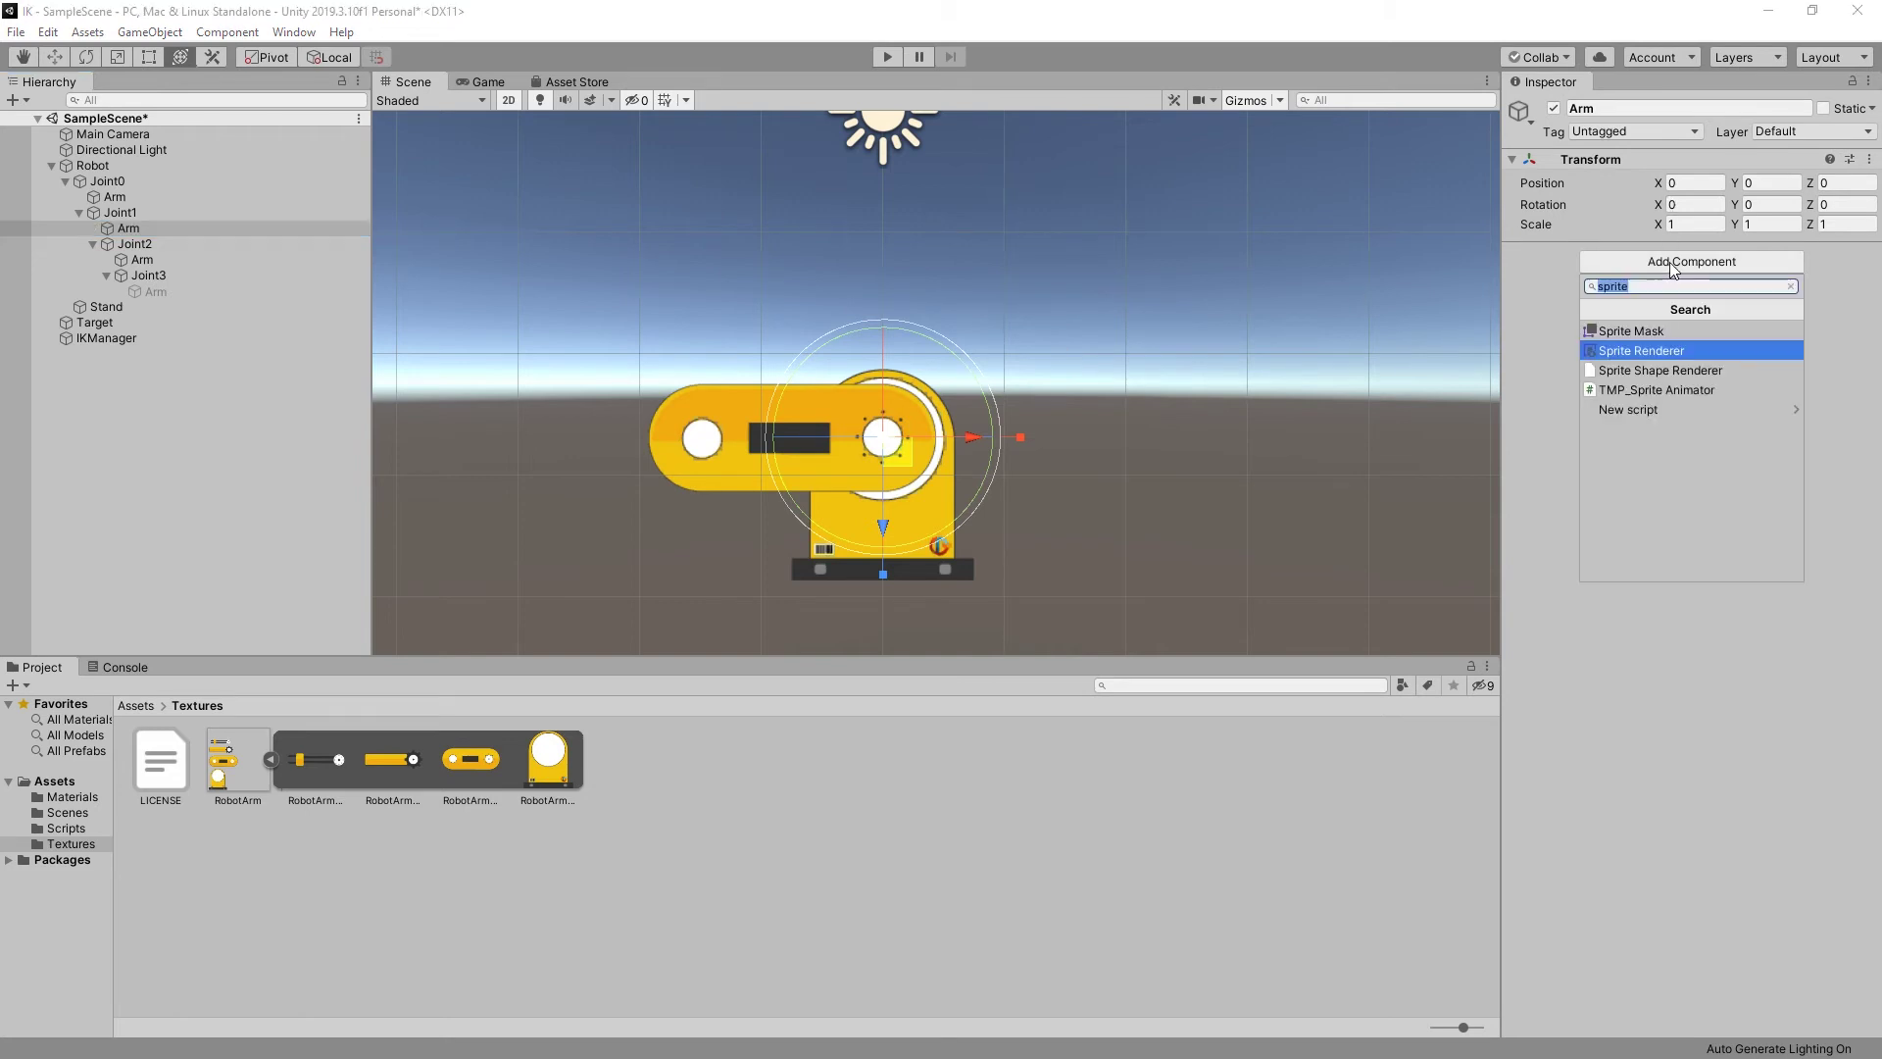
{"action": "left_click", "coordinate": [1654, 350]}
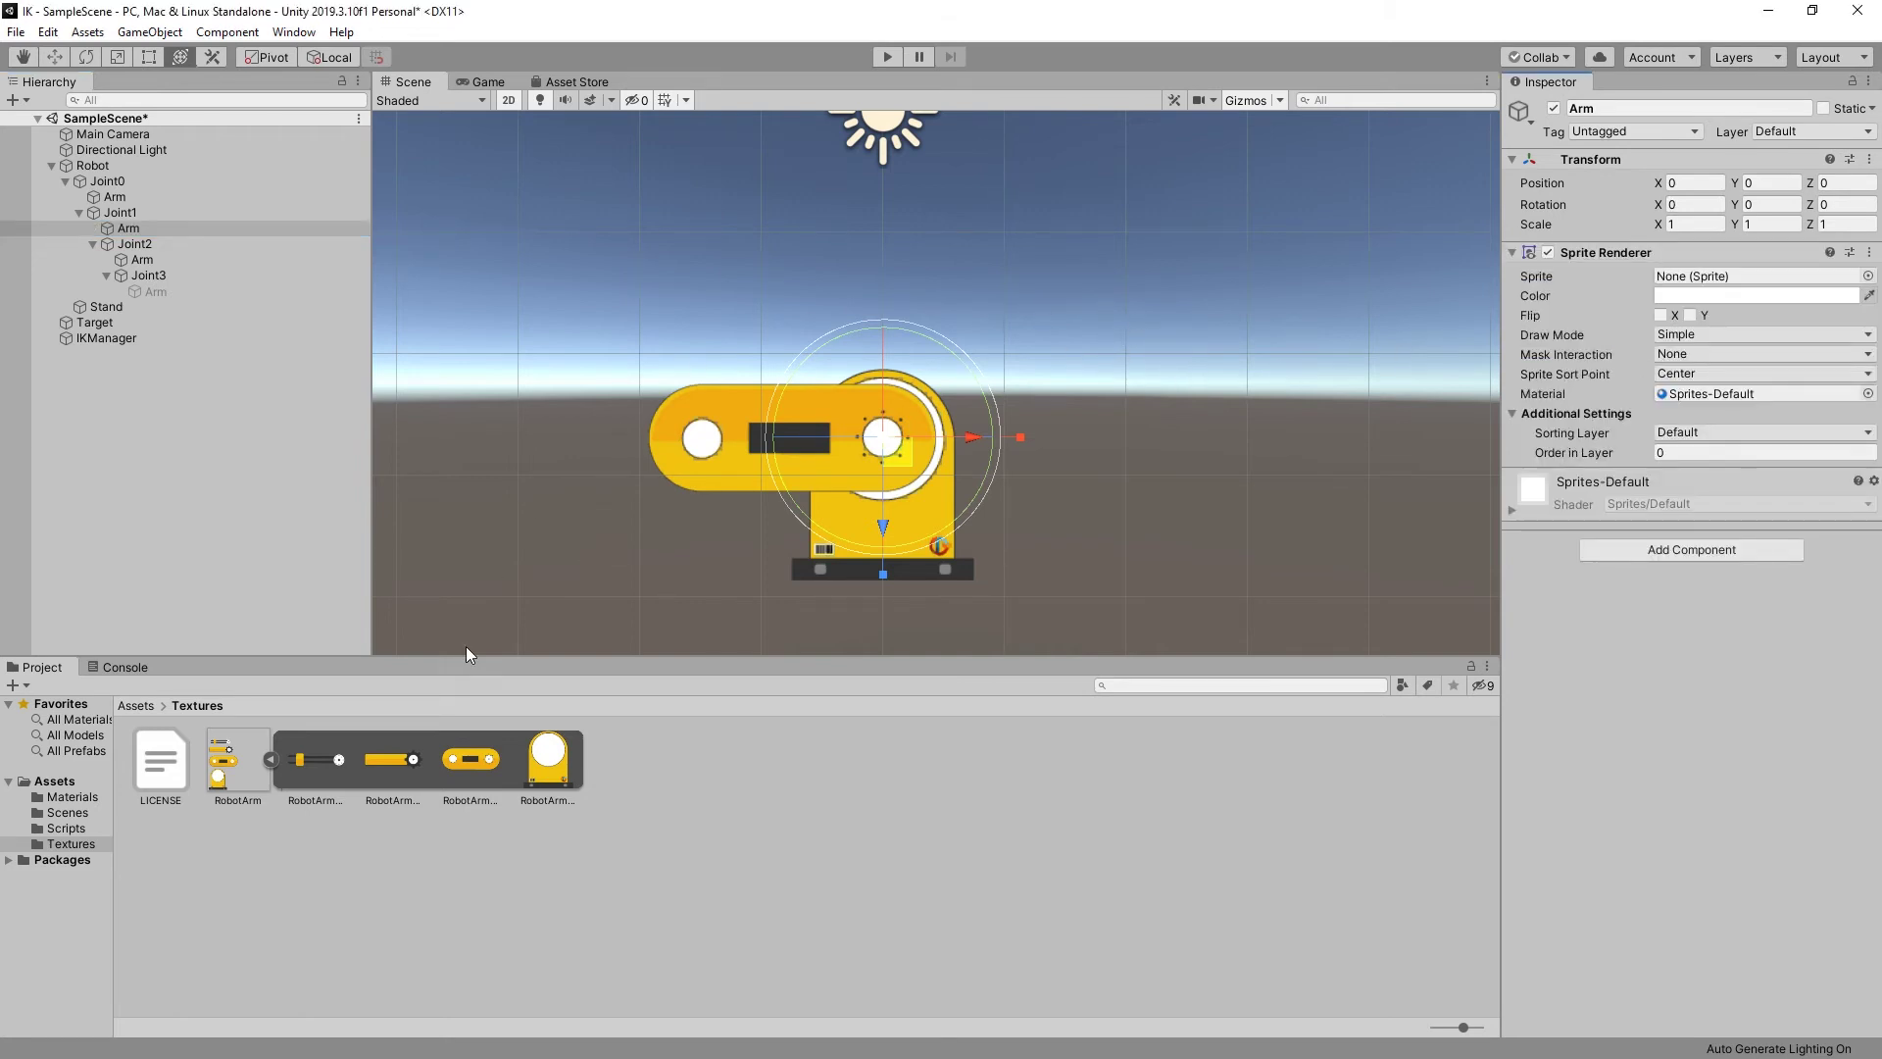
{"action": "left_click_drag", "start_coordinate": [392, 761], "coordinate": [1754, 277]}
{"action": "left_click", "coordinate": [1702, 452]}
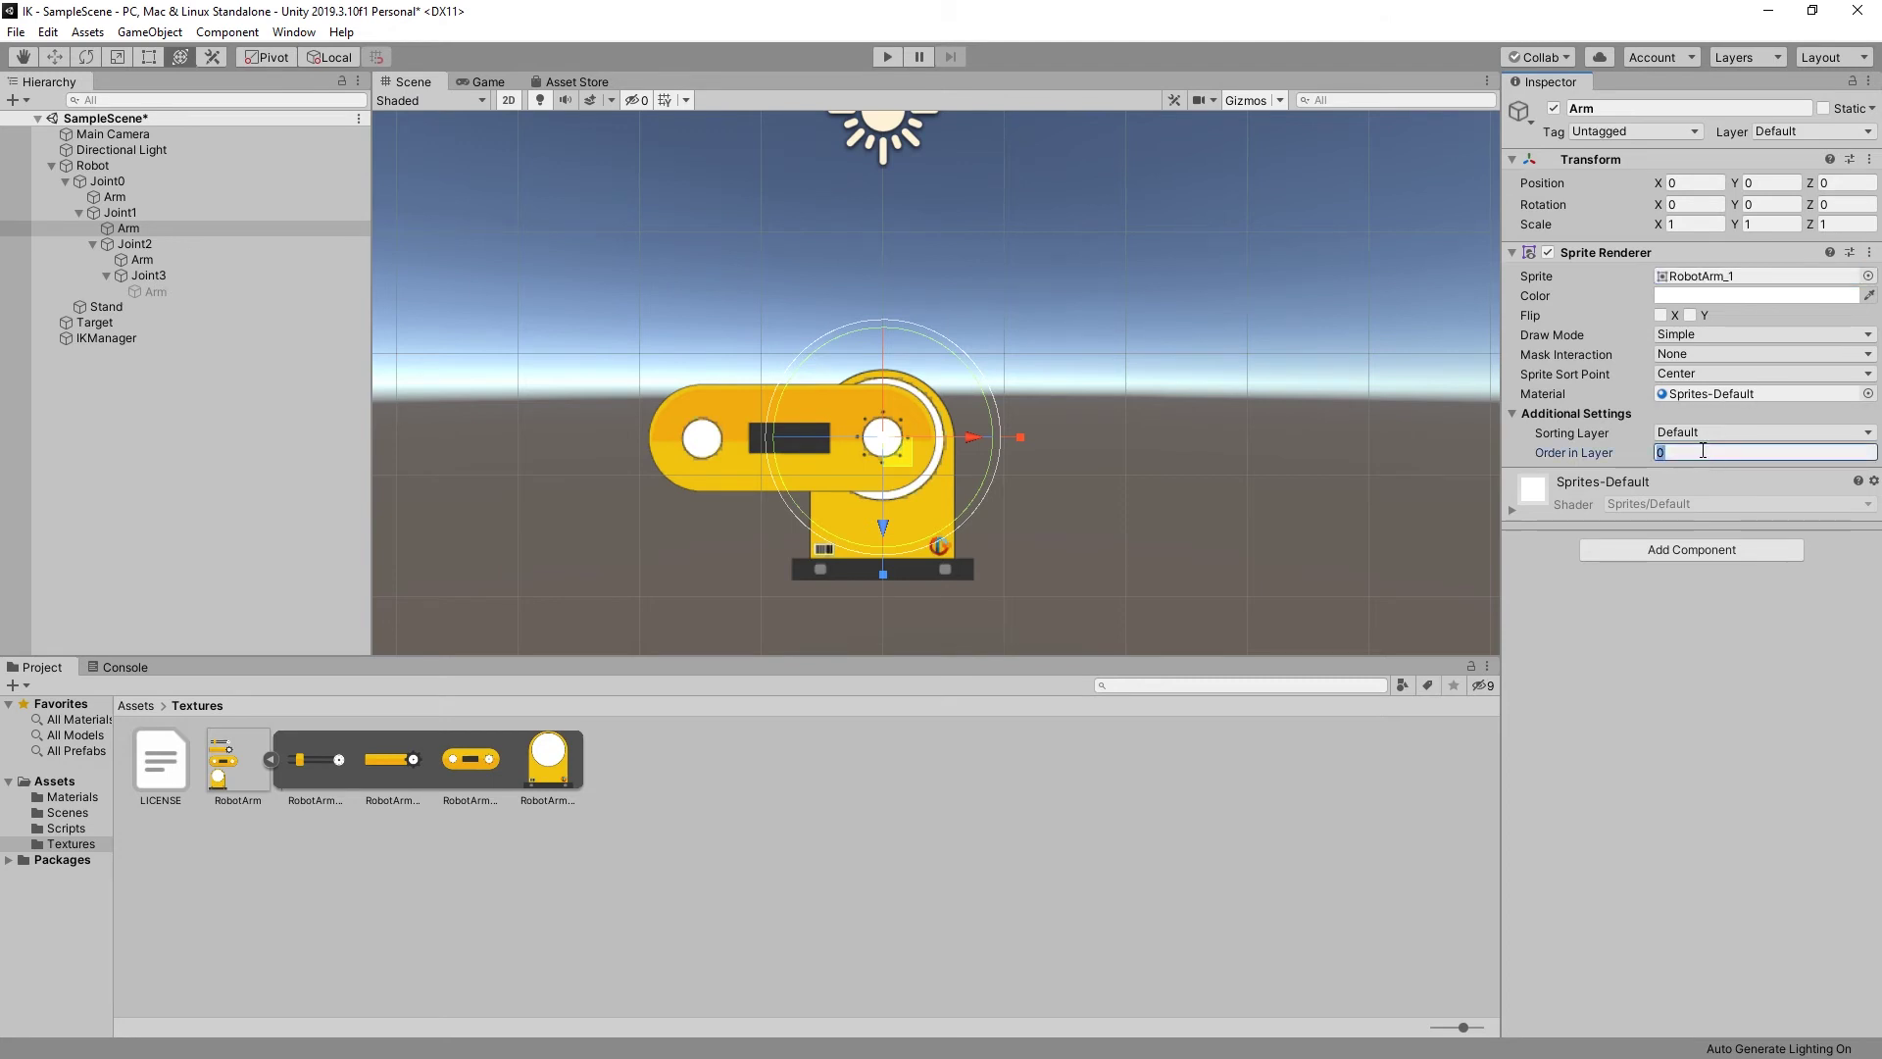
{"action": "type", "text": "2"}
{"action": "key", "text": "Return"}
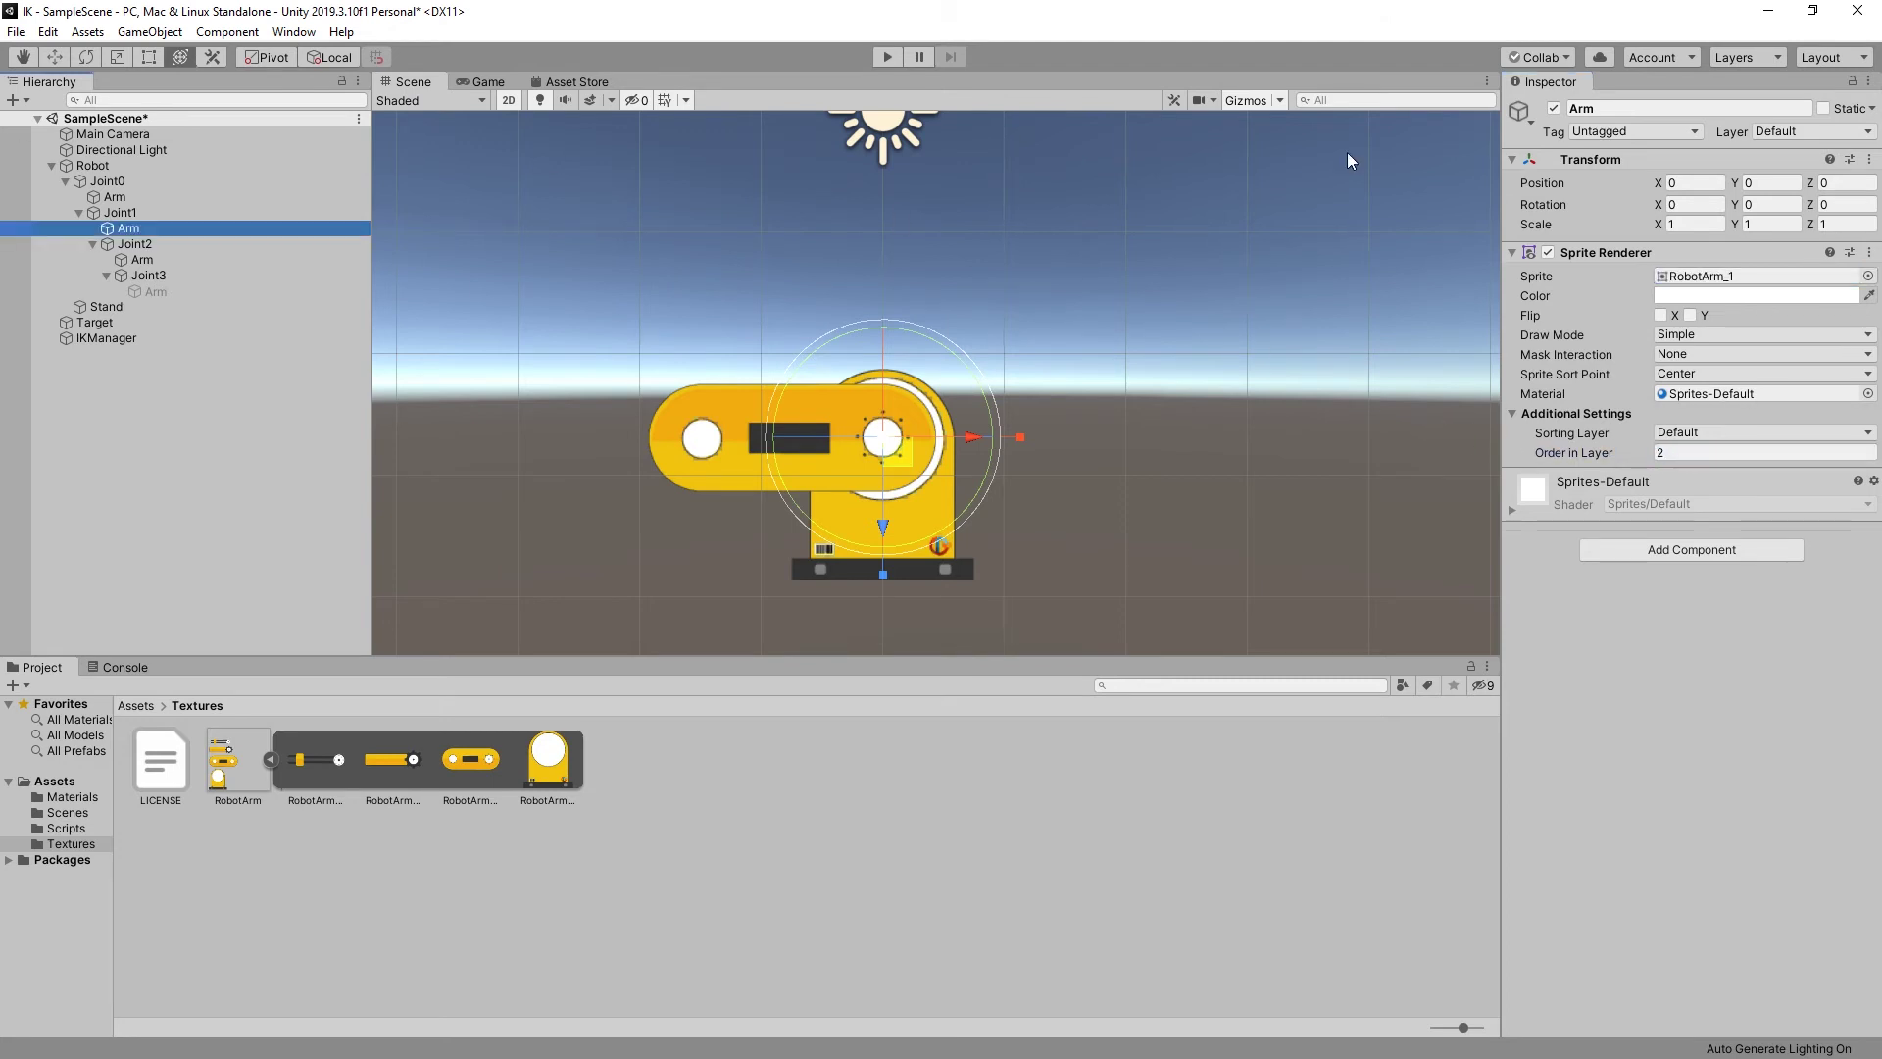
{"action": "left_click", "coordinate": [1687, 204]}
{"action": "type", "text": "90"}
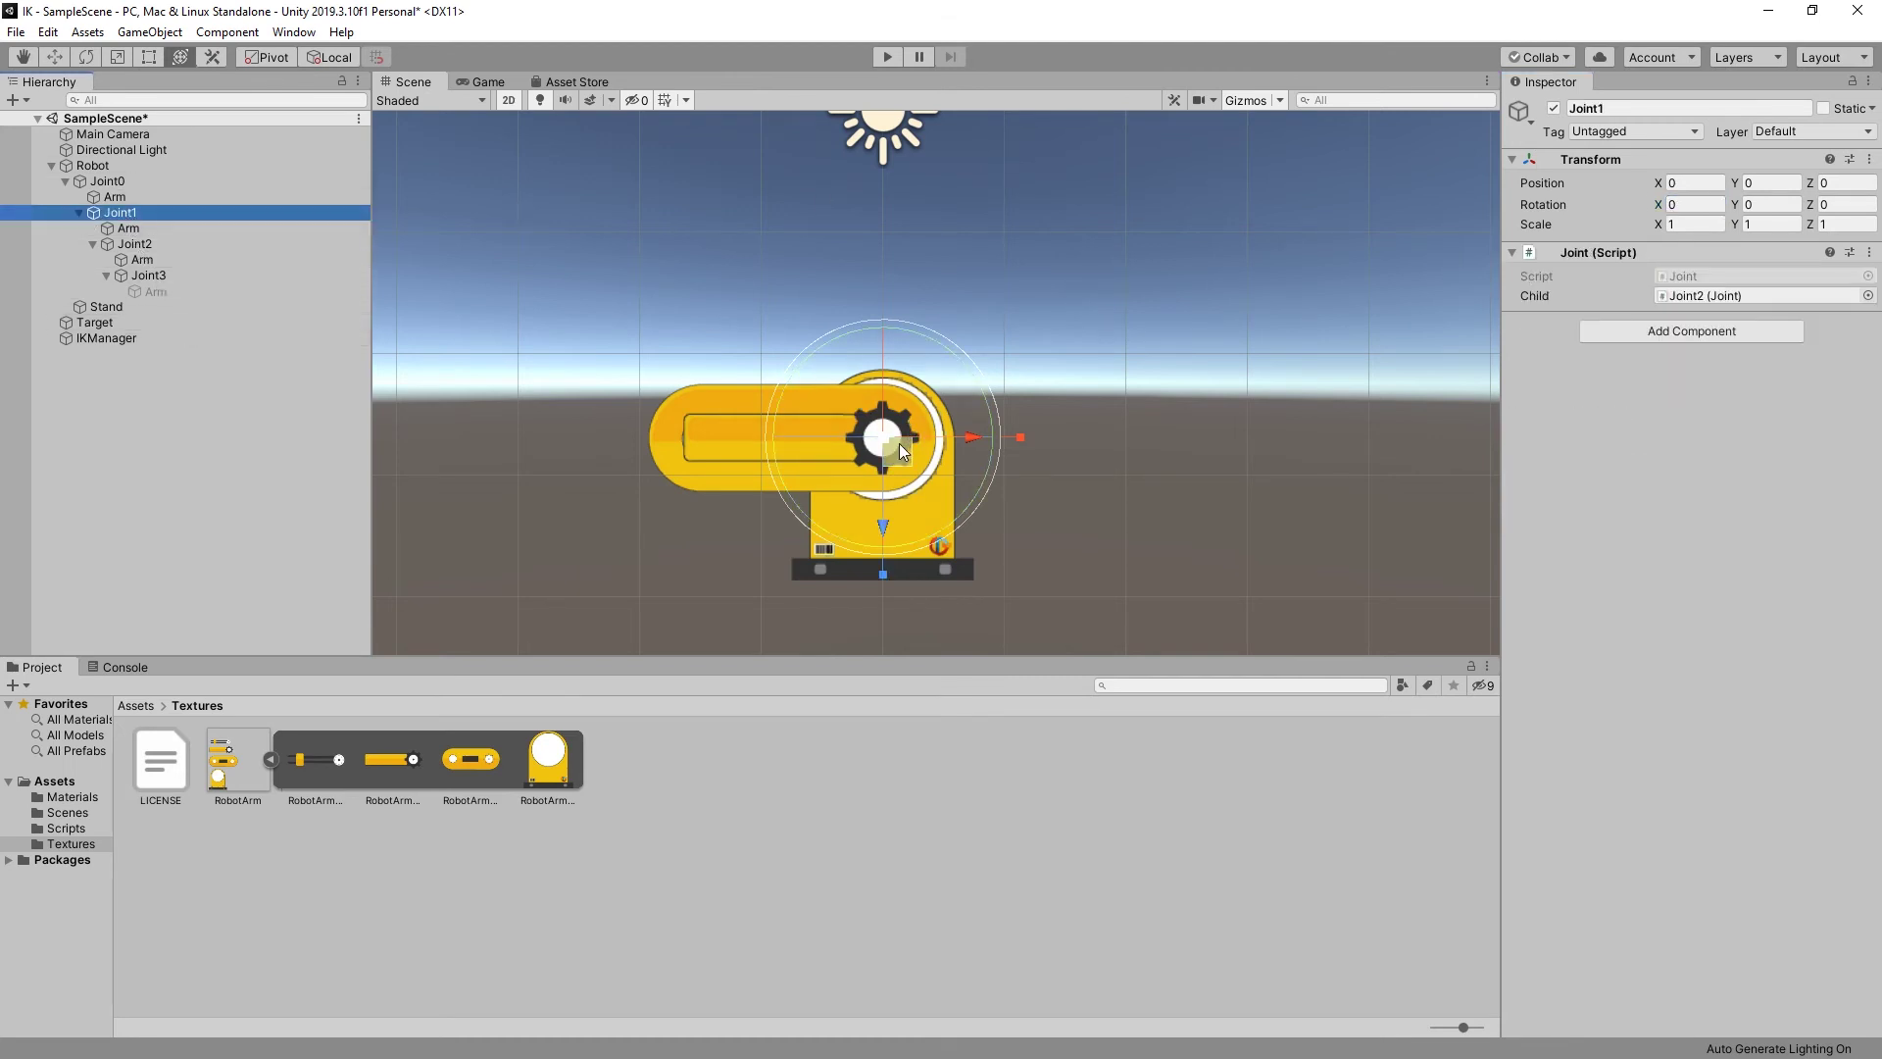
{"action": "left_click_drag", "start_coordinate": [970, 437], "coordinate": [792, 437]}
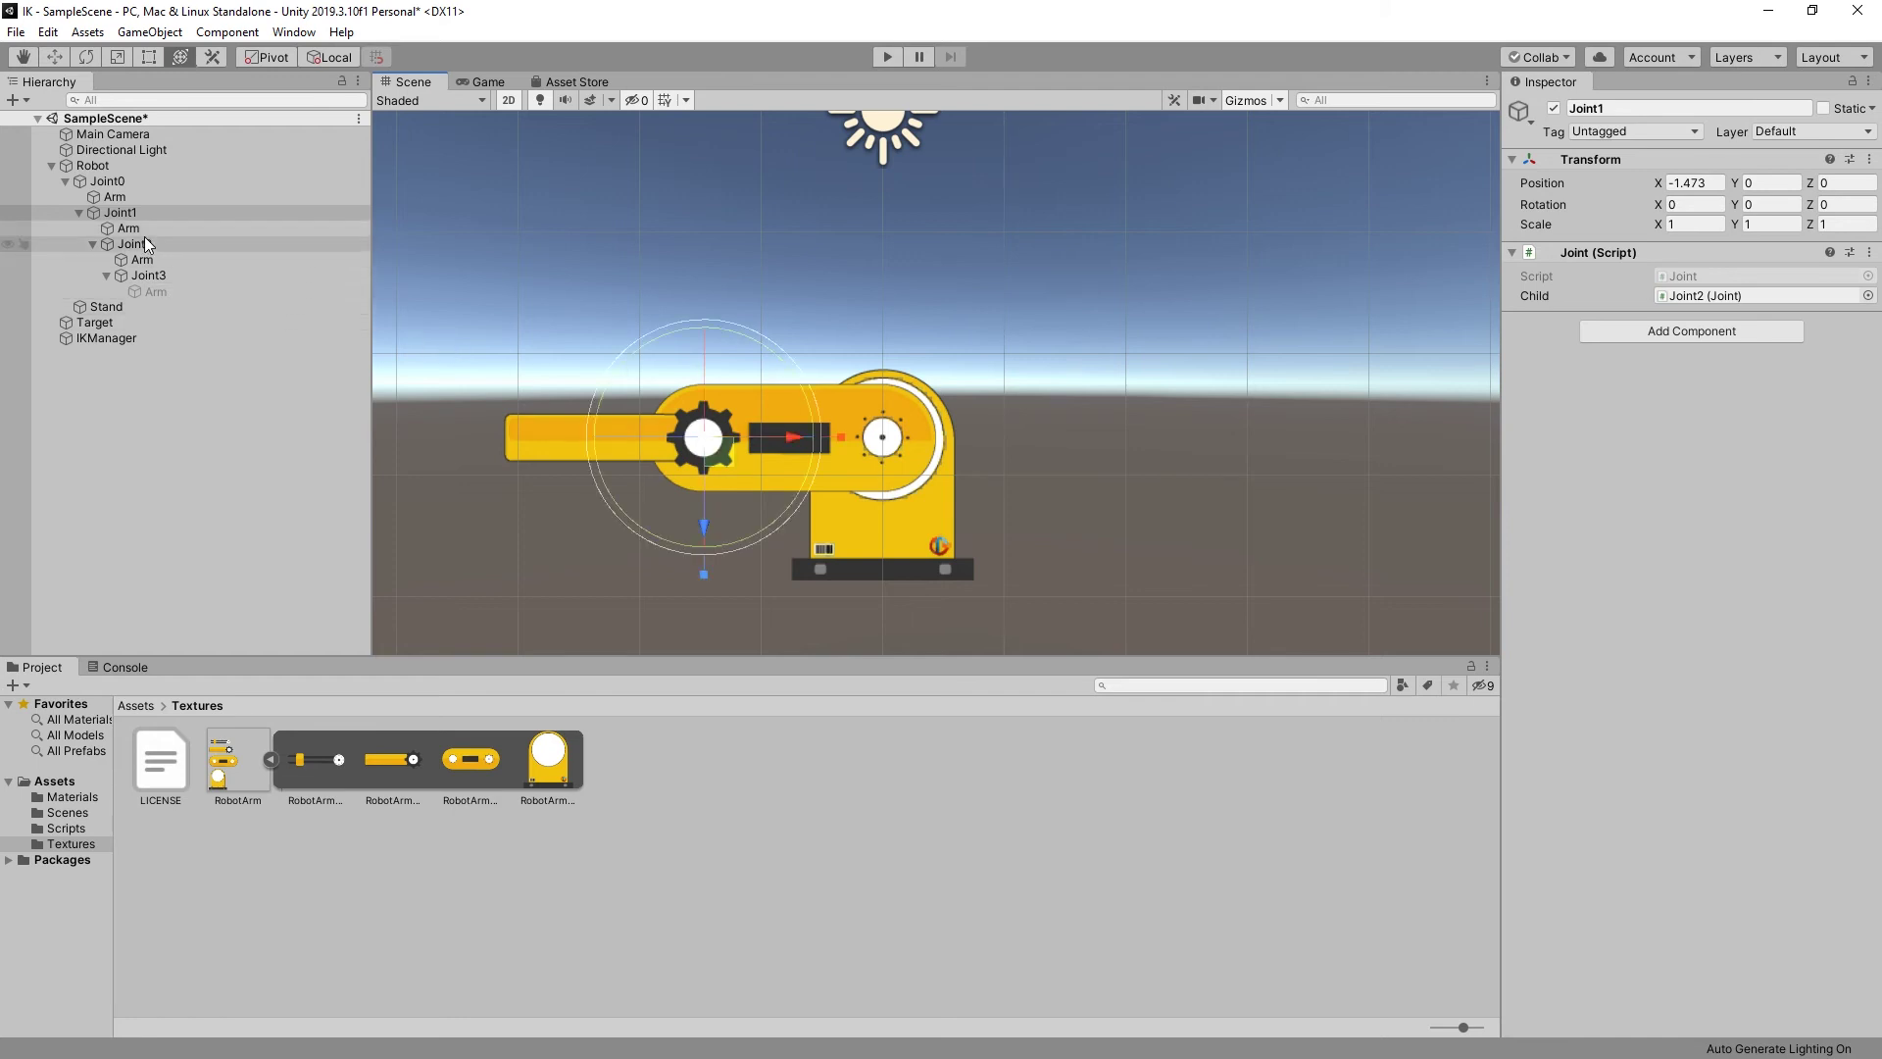
Step: Give the last Arm a Sprite Renderer showing RobotArm_0, order in layer 3, X rotation 90
{"action": "left_click", "coordinate": [148, 261]}
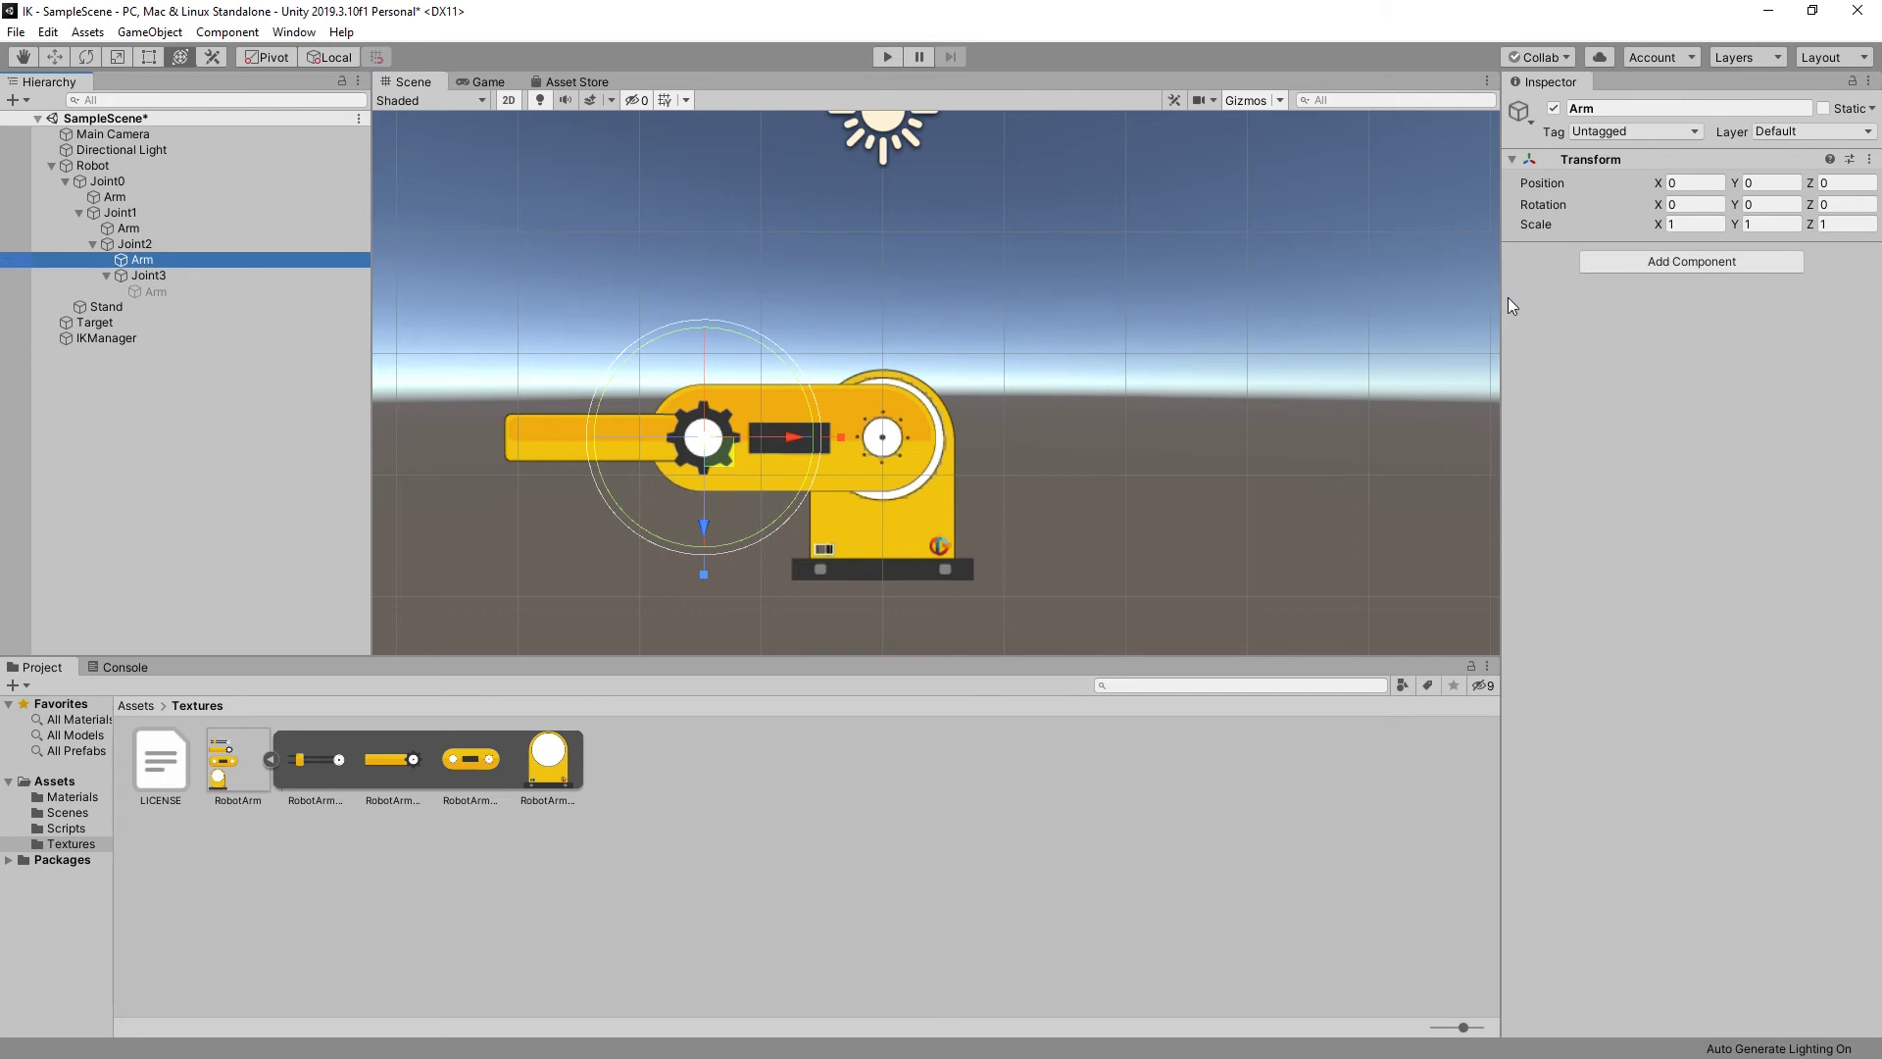
{"action": "left_click", "coordinate": [1691, 263]}
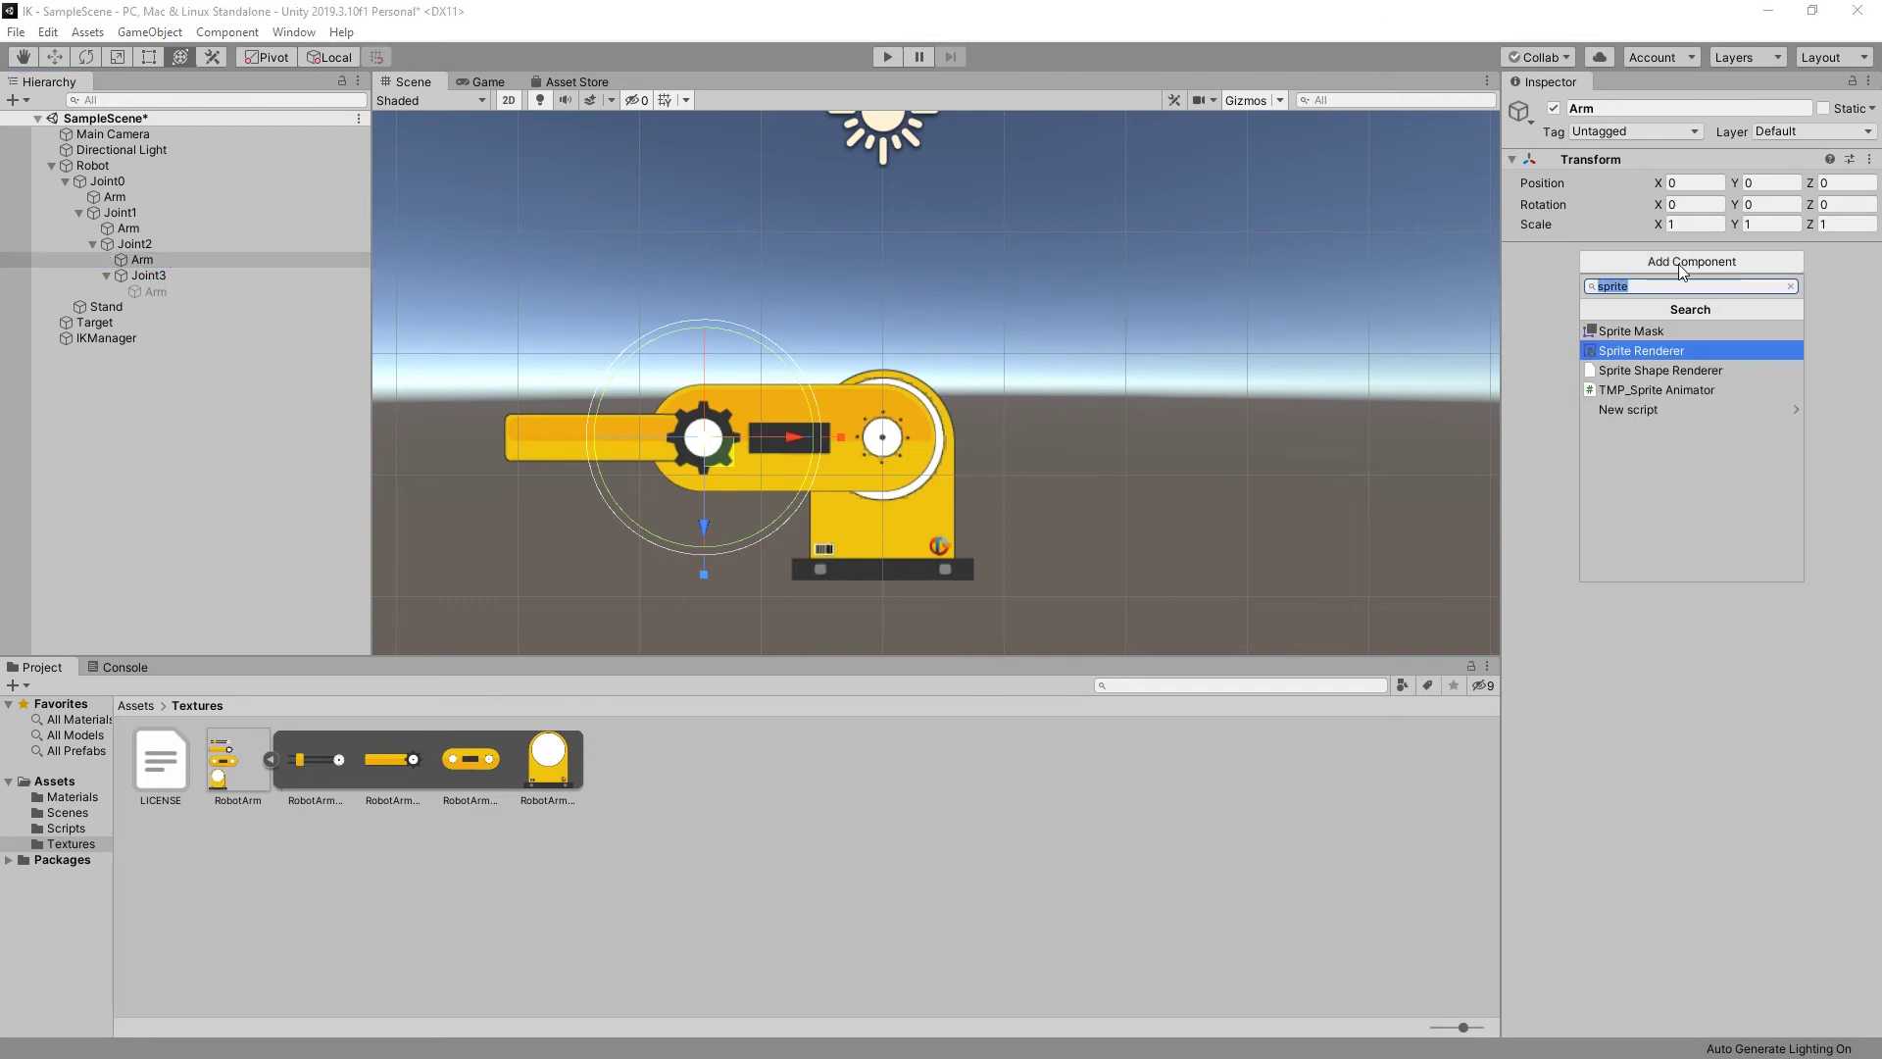
{"action": "left_click", "coordinate": [1640, 351]}
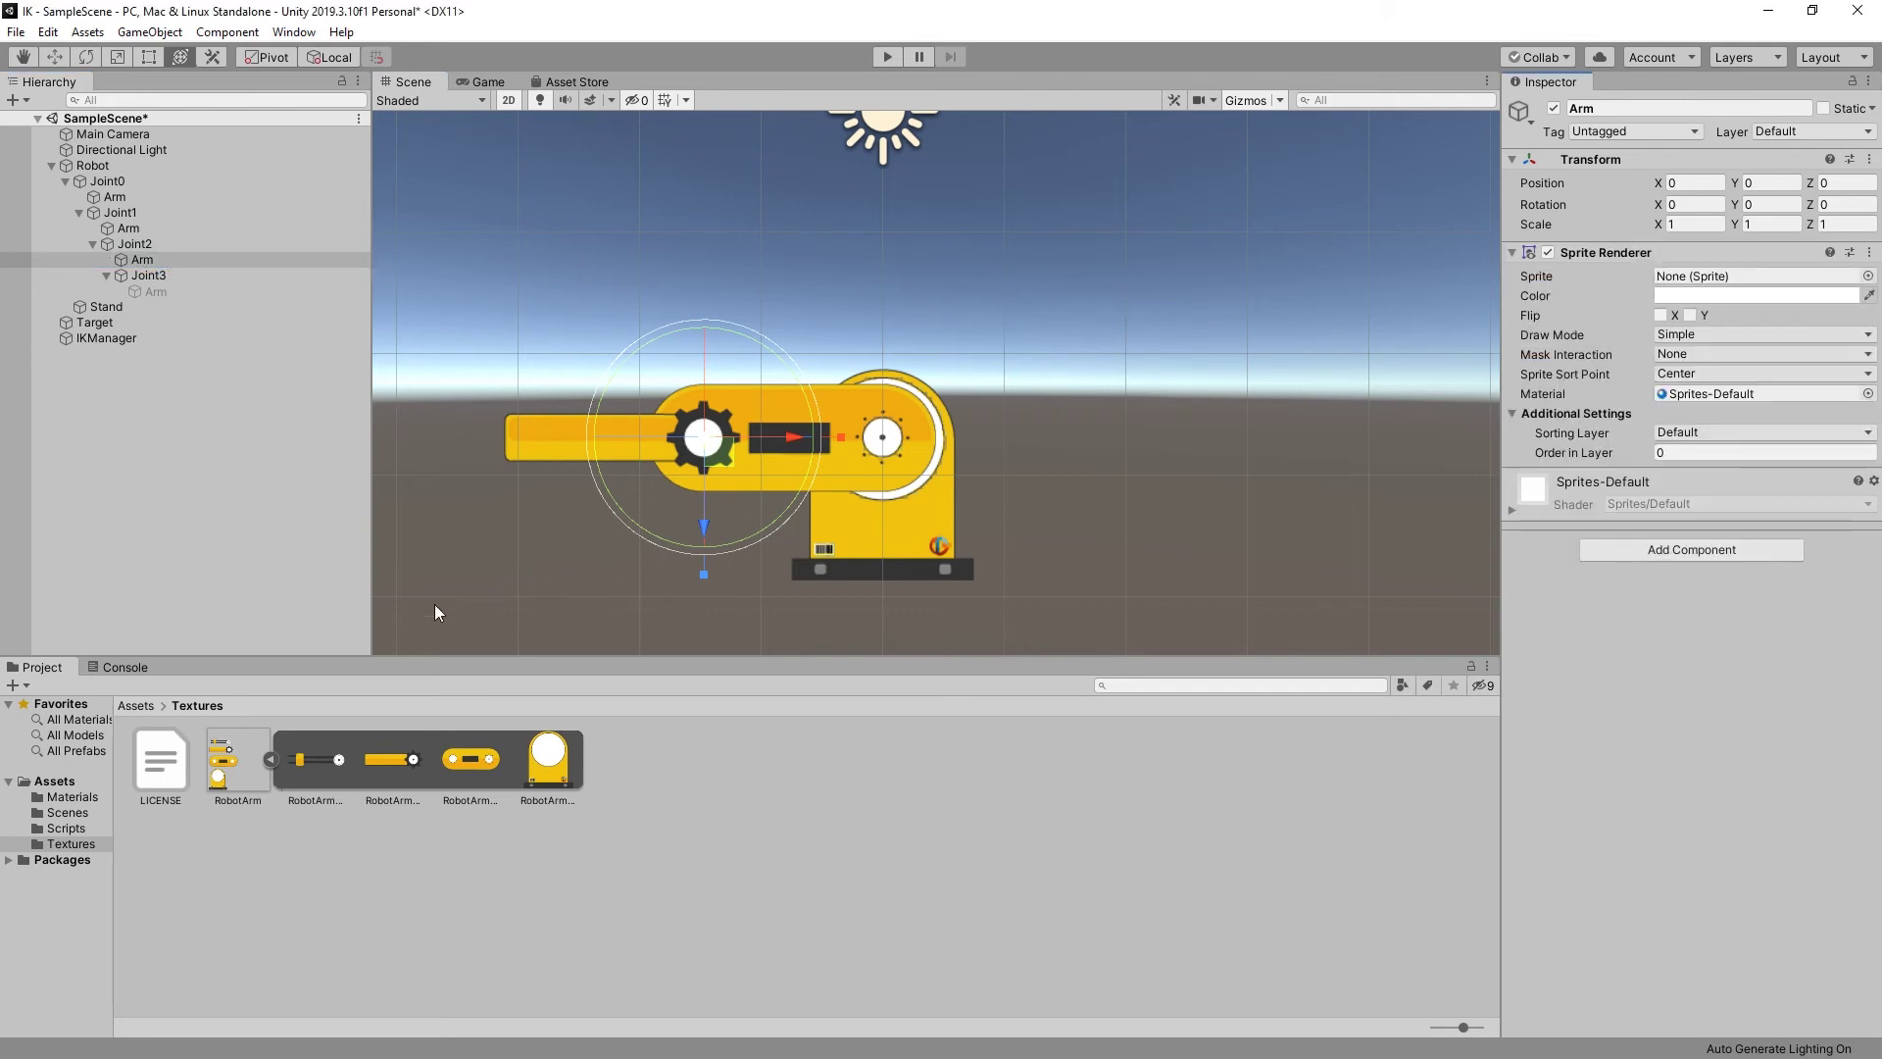
{"action": "left_click_drag", "start_coordinate": [315, 780], "coordinate": [1752, 279]}
{"action": "left_click", "coordinate": [1685, 455]}
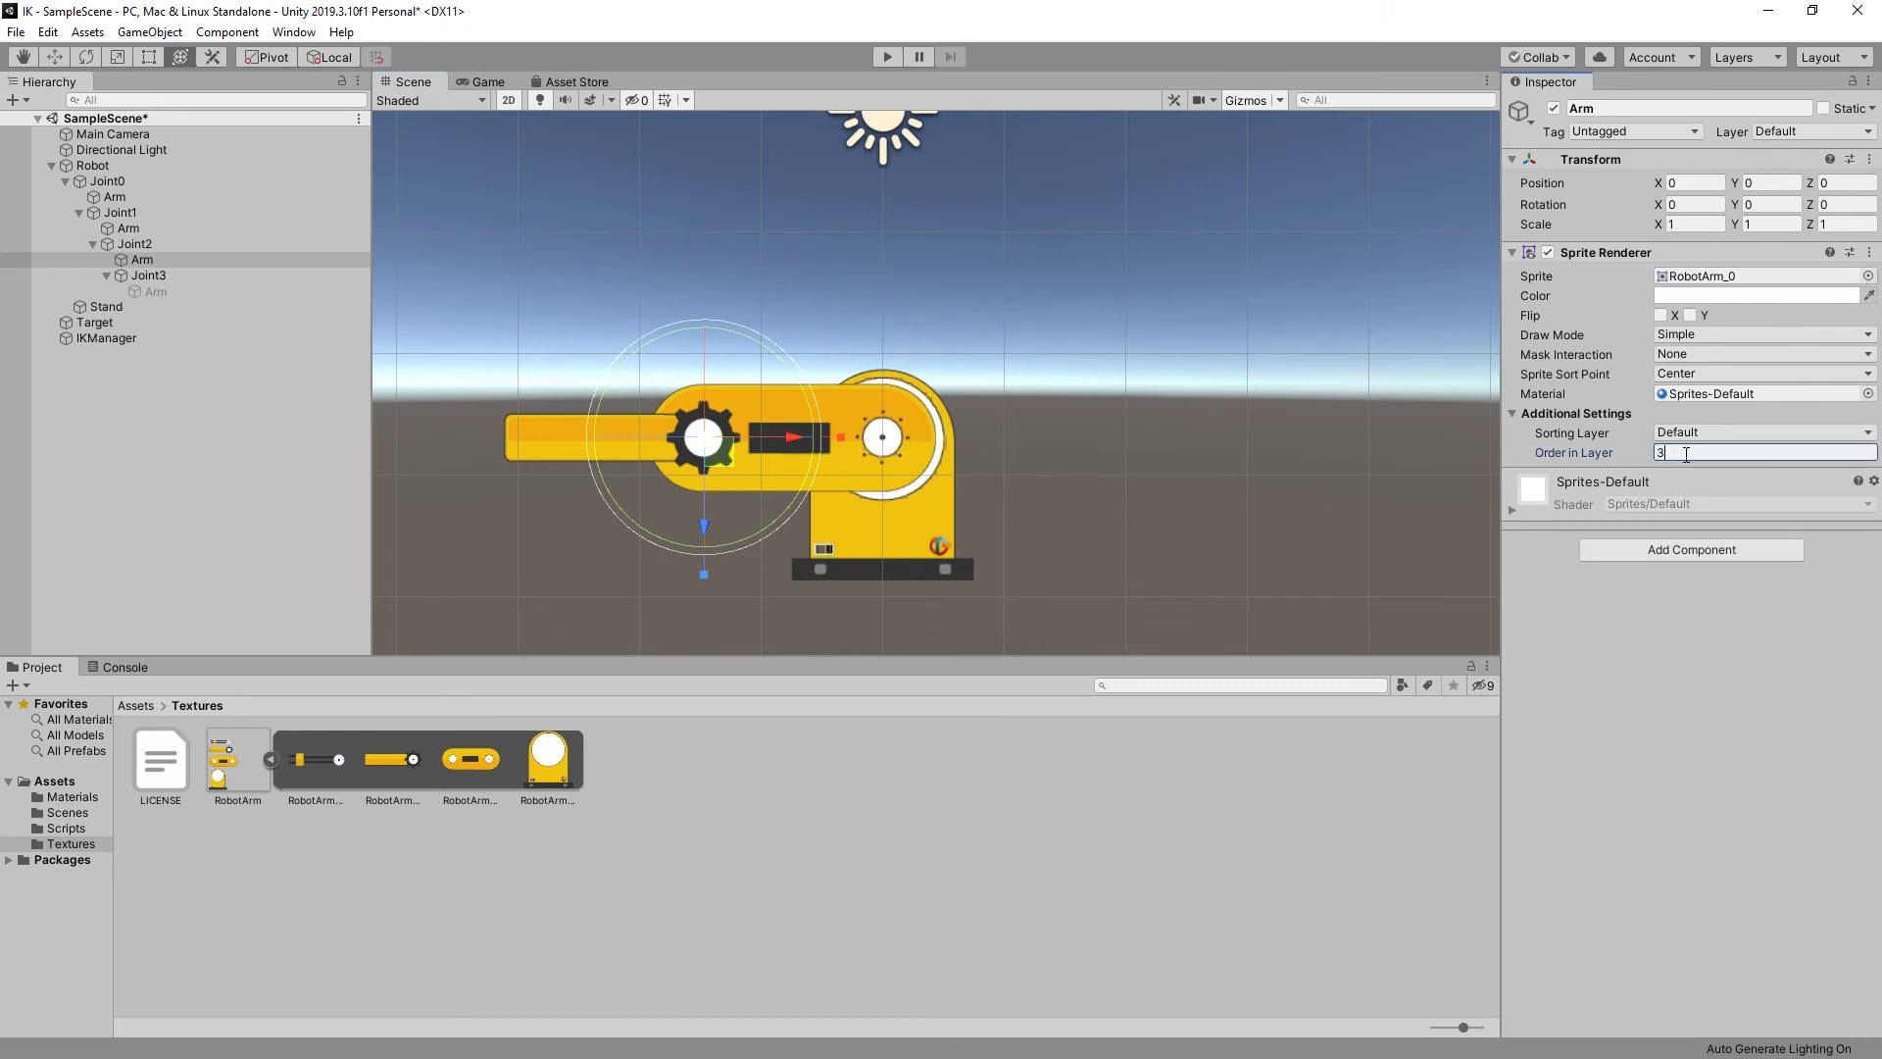
{"action": "key", "text": "Return"}
{"action": "left_click", "coordinate": [1712, 207]}
{"action": "type", "text": "90"}
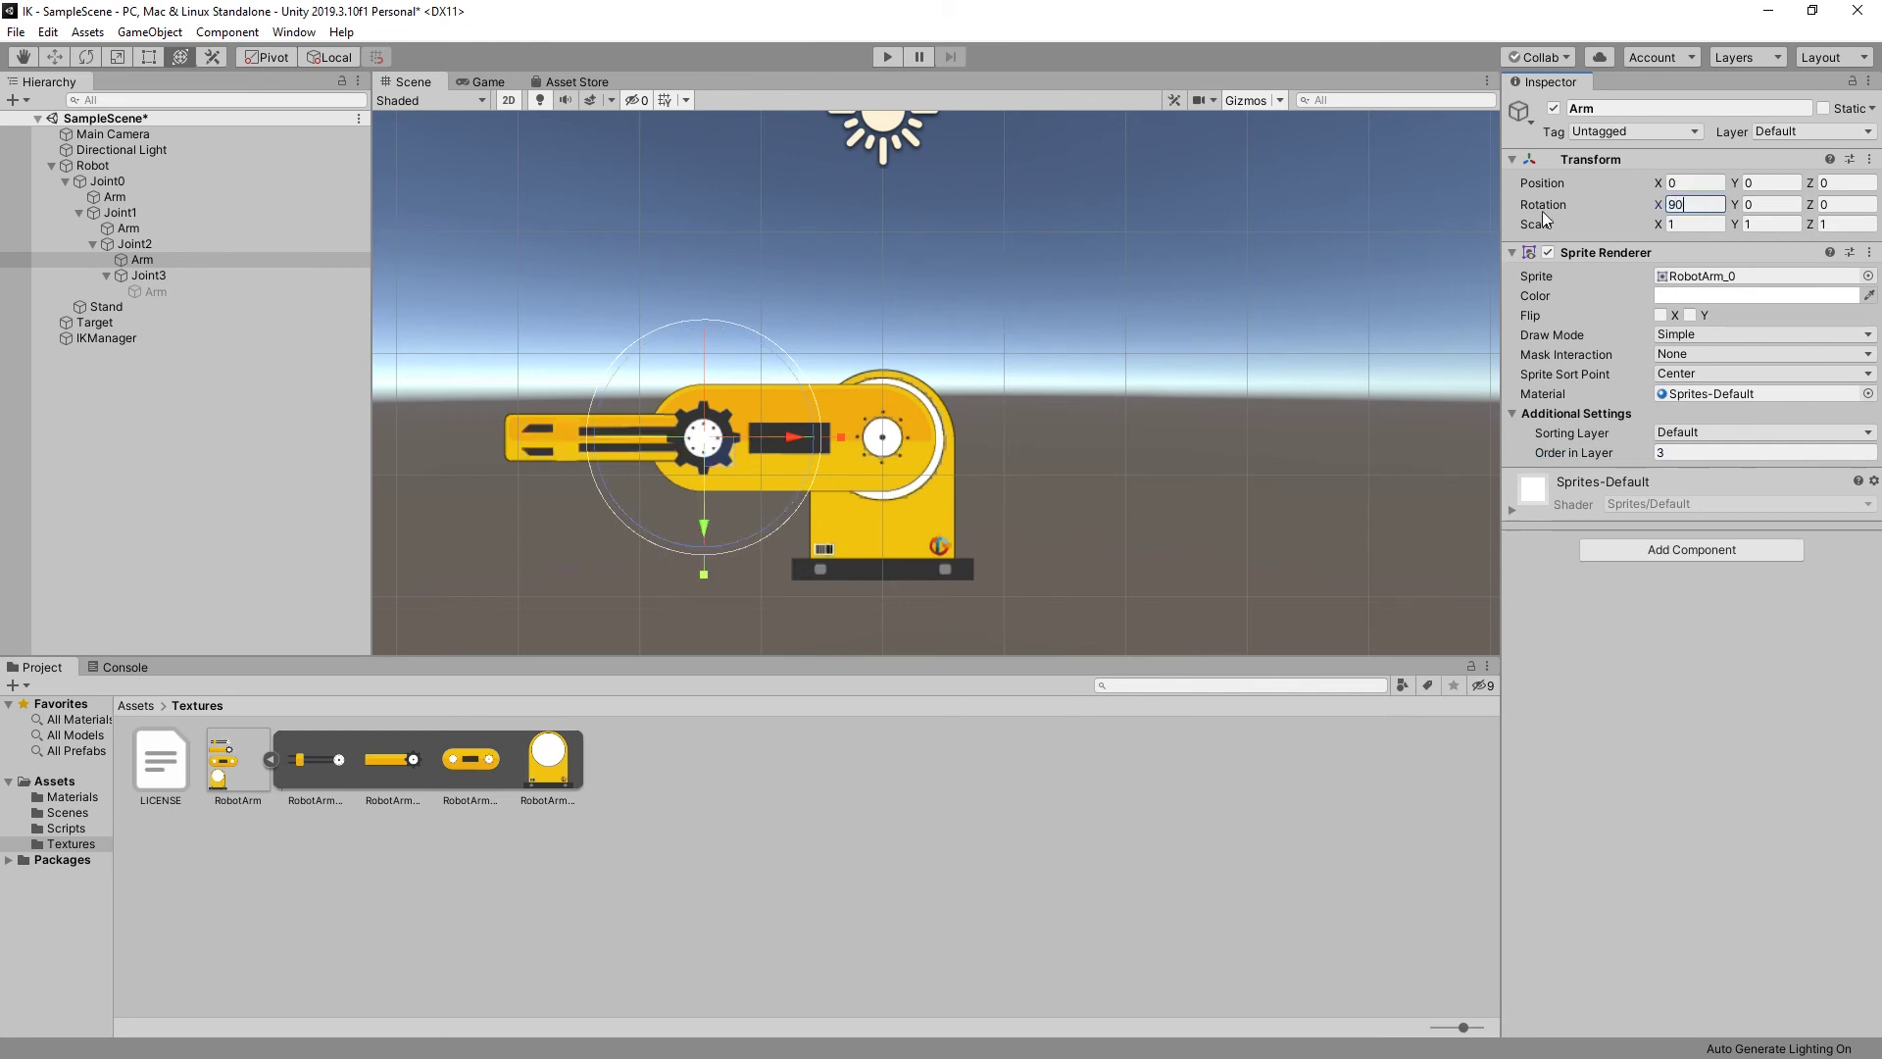
Step: Move Joint2 left to X -1.53
{"action": "left_click", "coordinate": [126, 245]}
{"action": "left_click_drag", "start_coordinate": [798, 440], "coordinate": [611, 430]}
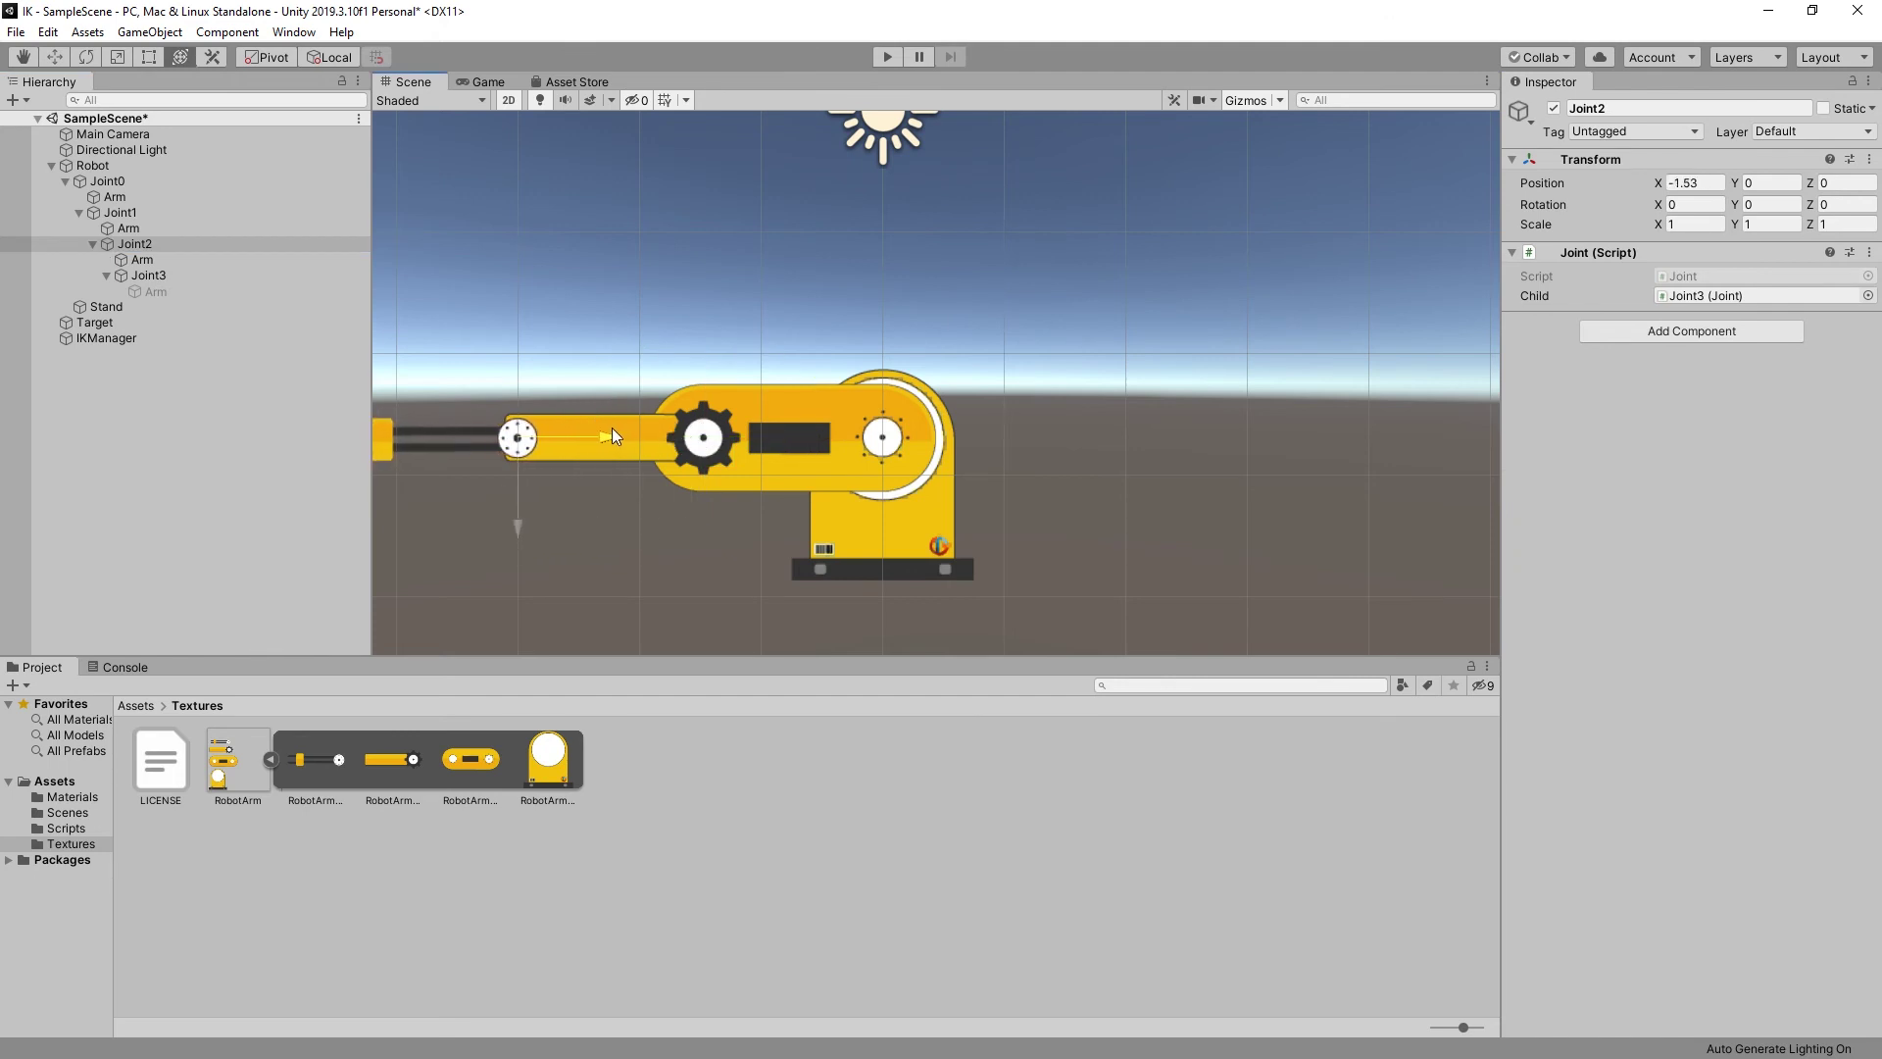
{"action": "key", "text": "e"}
{"action": "scroll", "coordinate": [766, 401], "scroll_direction": "down", "scroll_amount": 4}
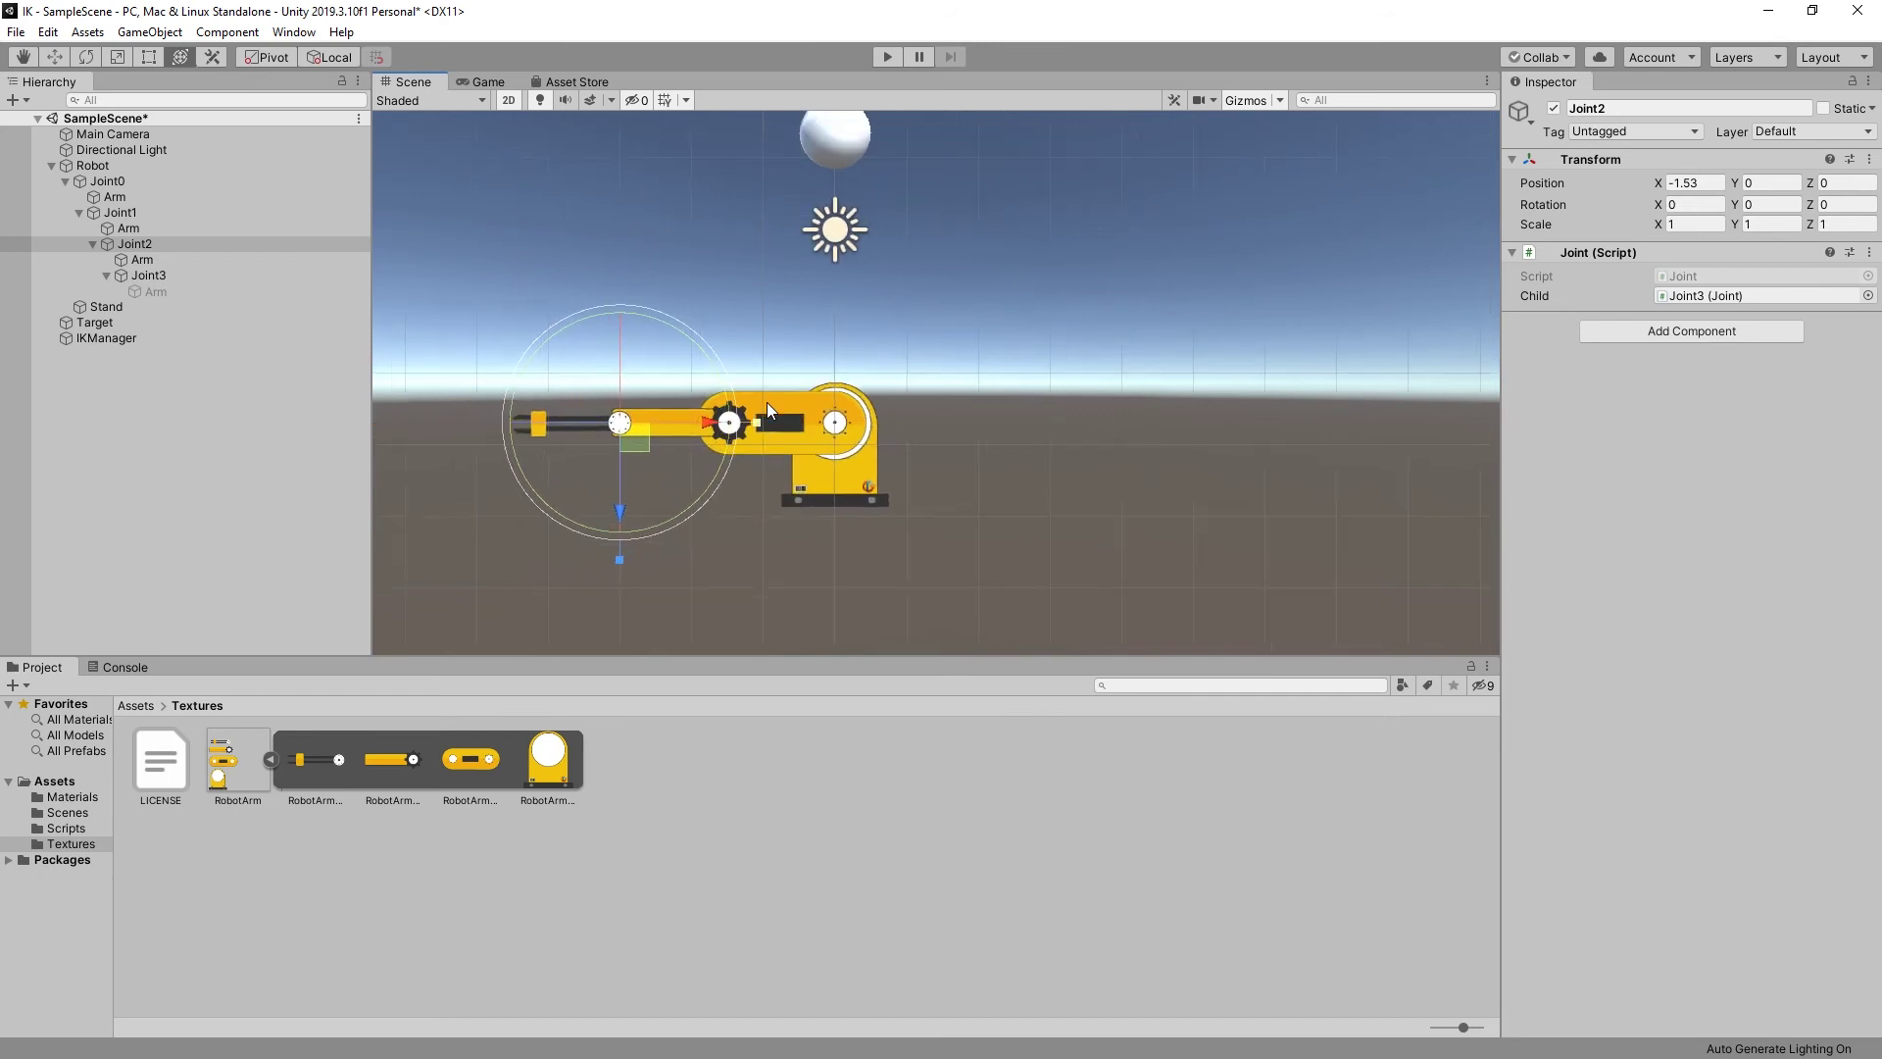
Step: Drag Joint3 left onto the gripper's tip, ending at X -1.38, Z 0.03
{"action": "left_click", "coordinate": [151, 275]}
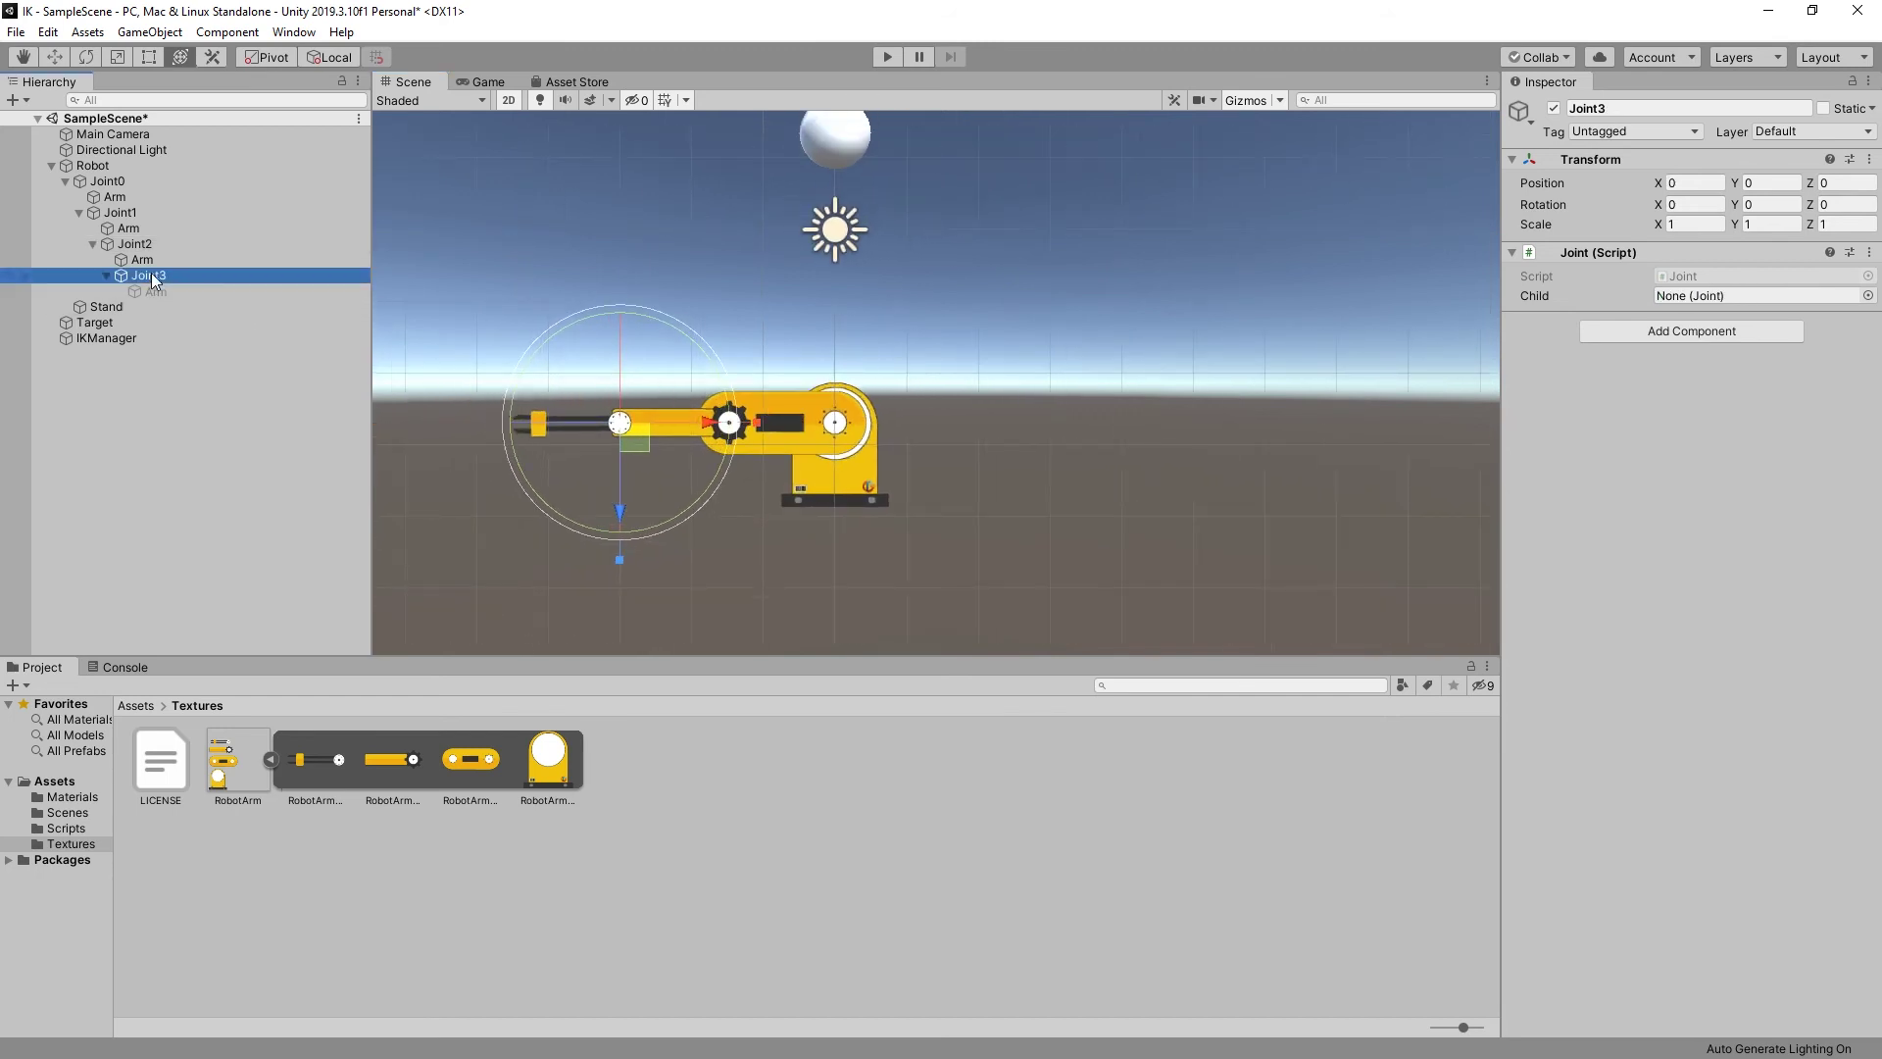
{"action": "left_click_drag", "start_coordinate": [712, 429], "coordinate": [614, 419]}
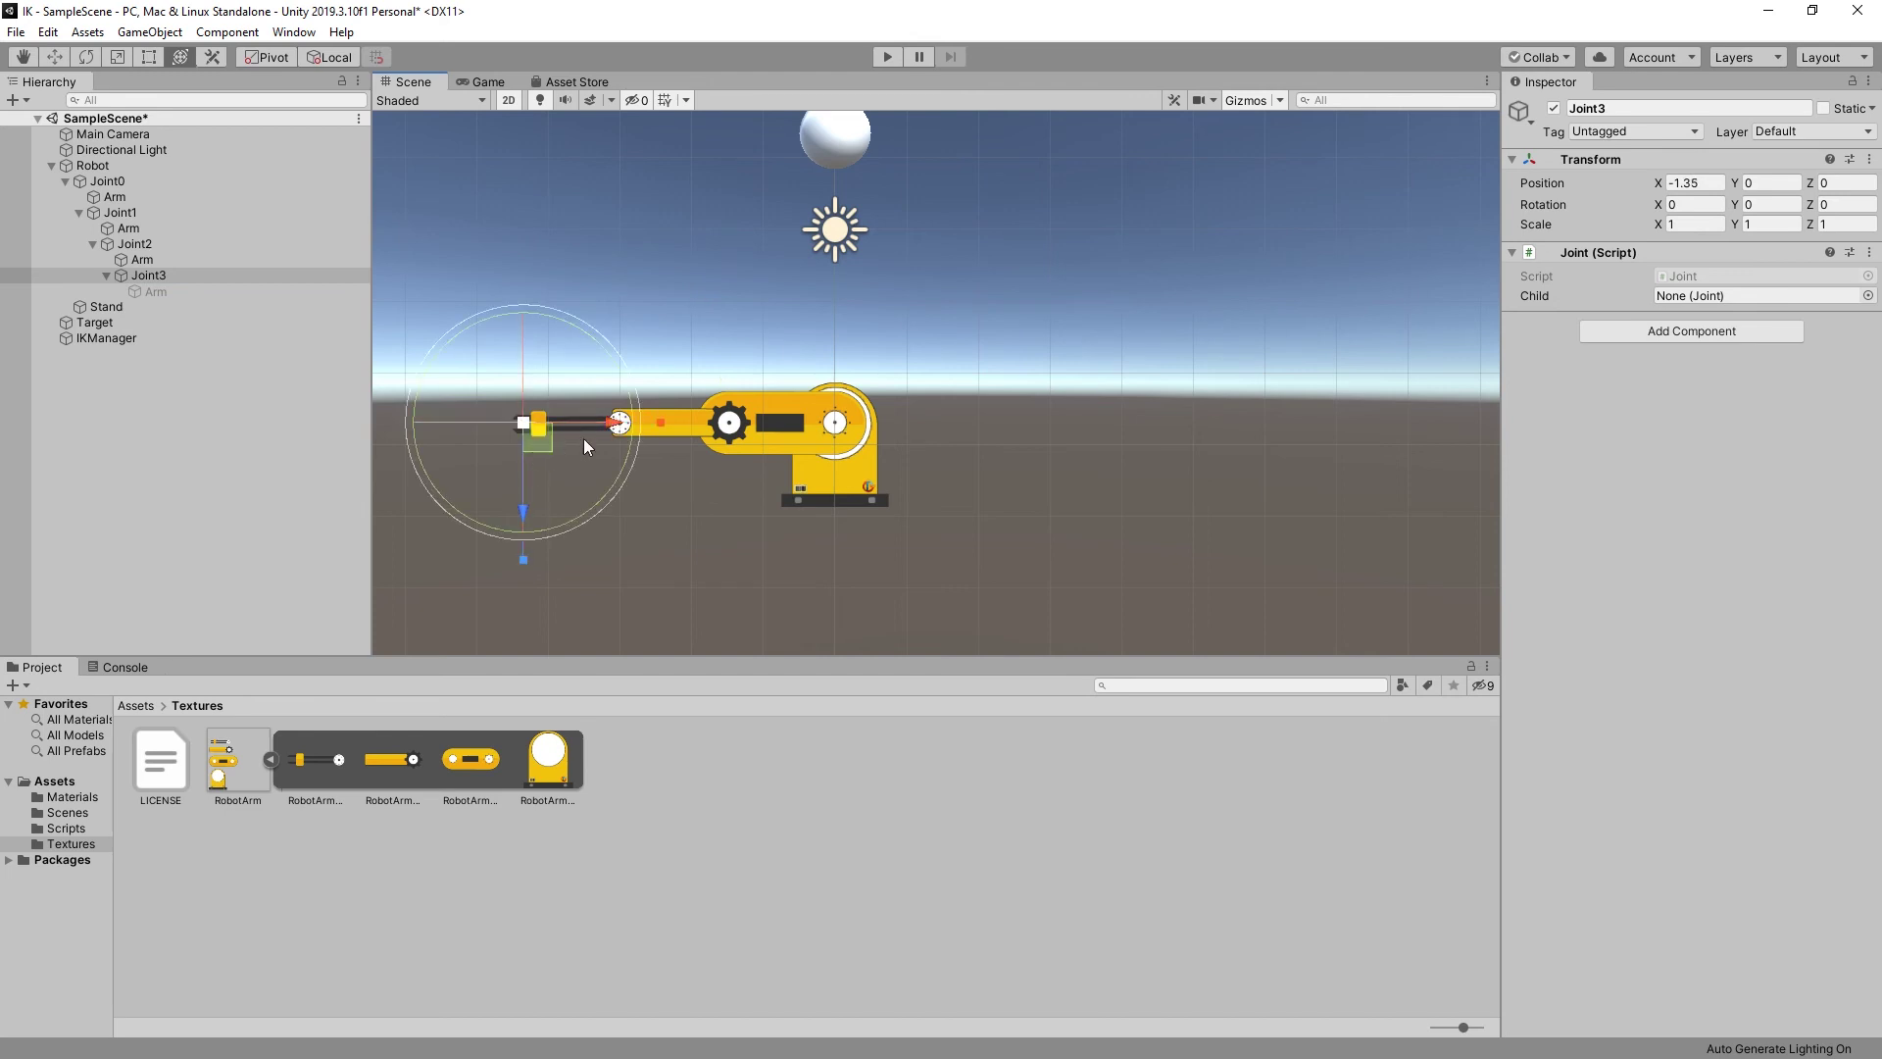
{"action": "left_click_drag", "start_coordinate": [519, 515], "coordinate": [525, 509]}
{"action": "left_click_drag", "start_coordinate": [612, 432], "coordinate": [608, 426]}
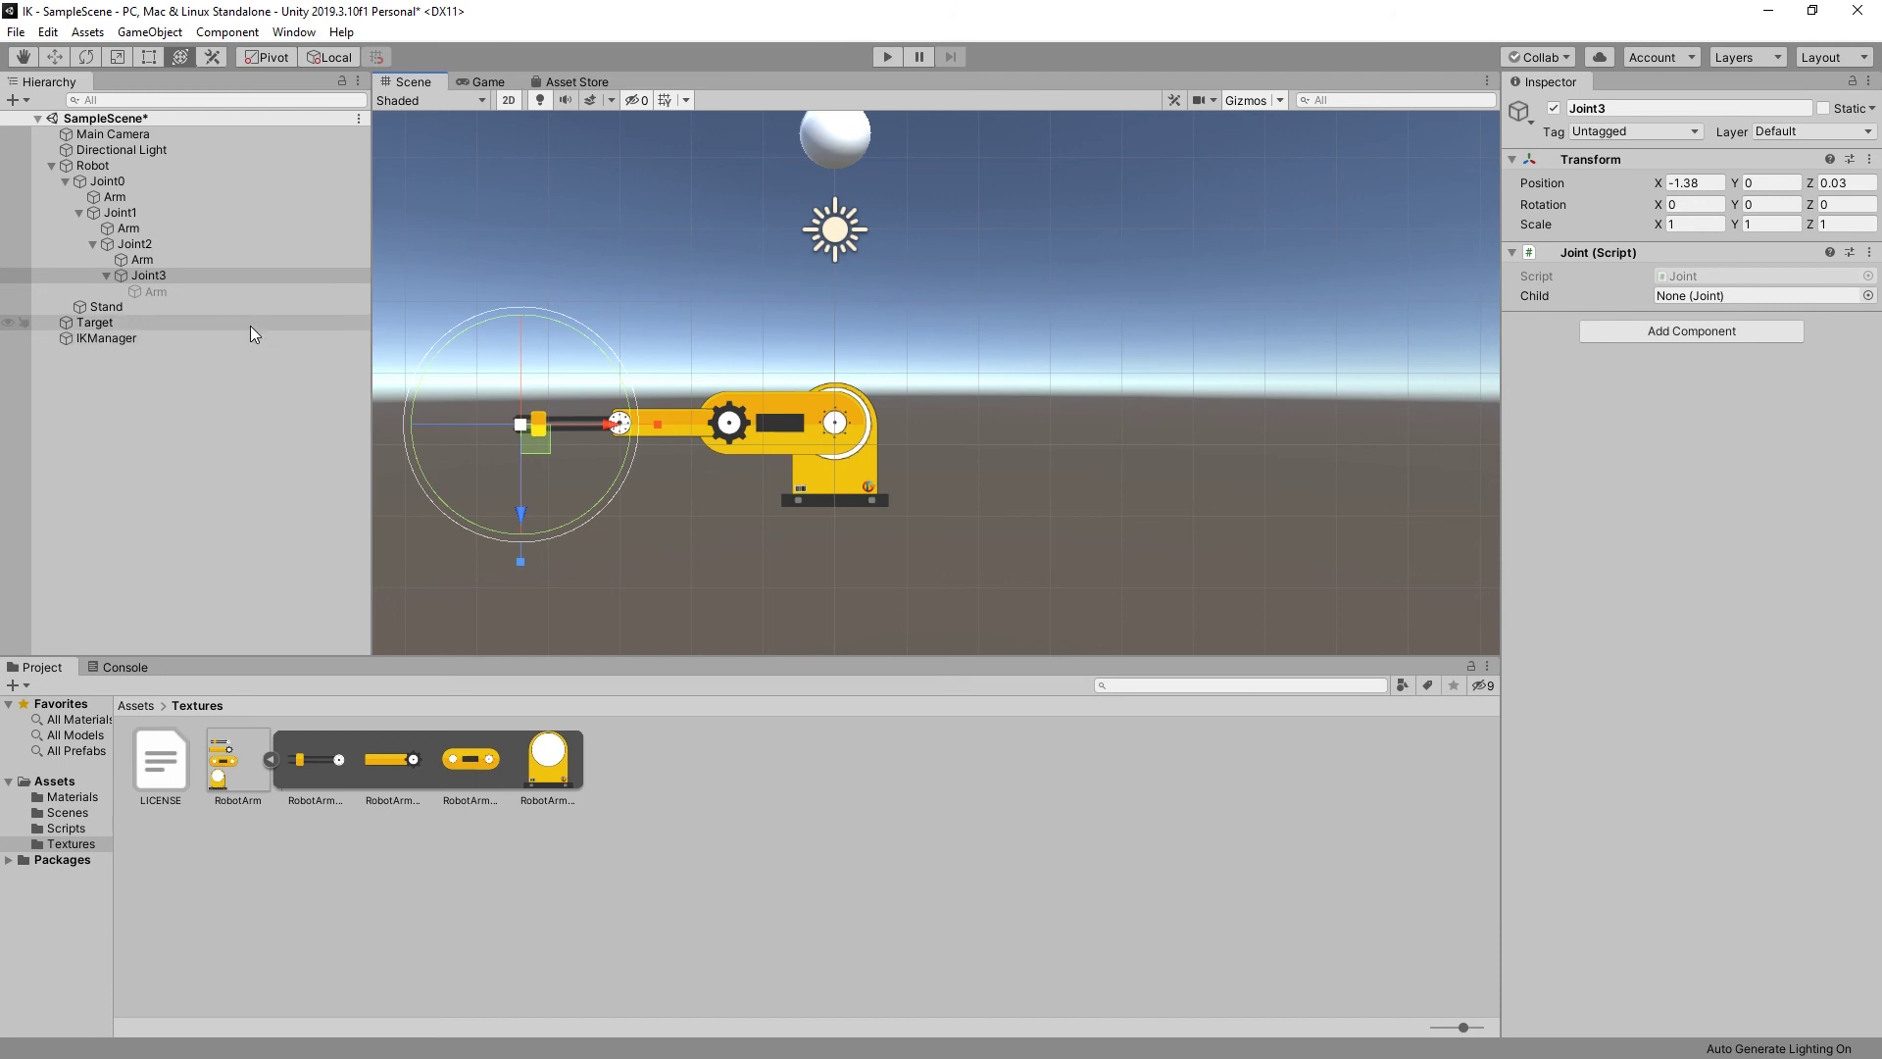
{"action": "scroll", "coordinate": [1078, 261], "scroll_direction": "down", "scroll_amount": 2}
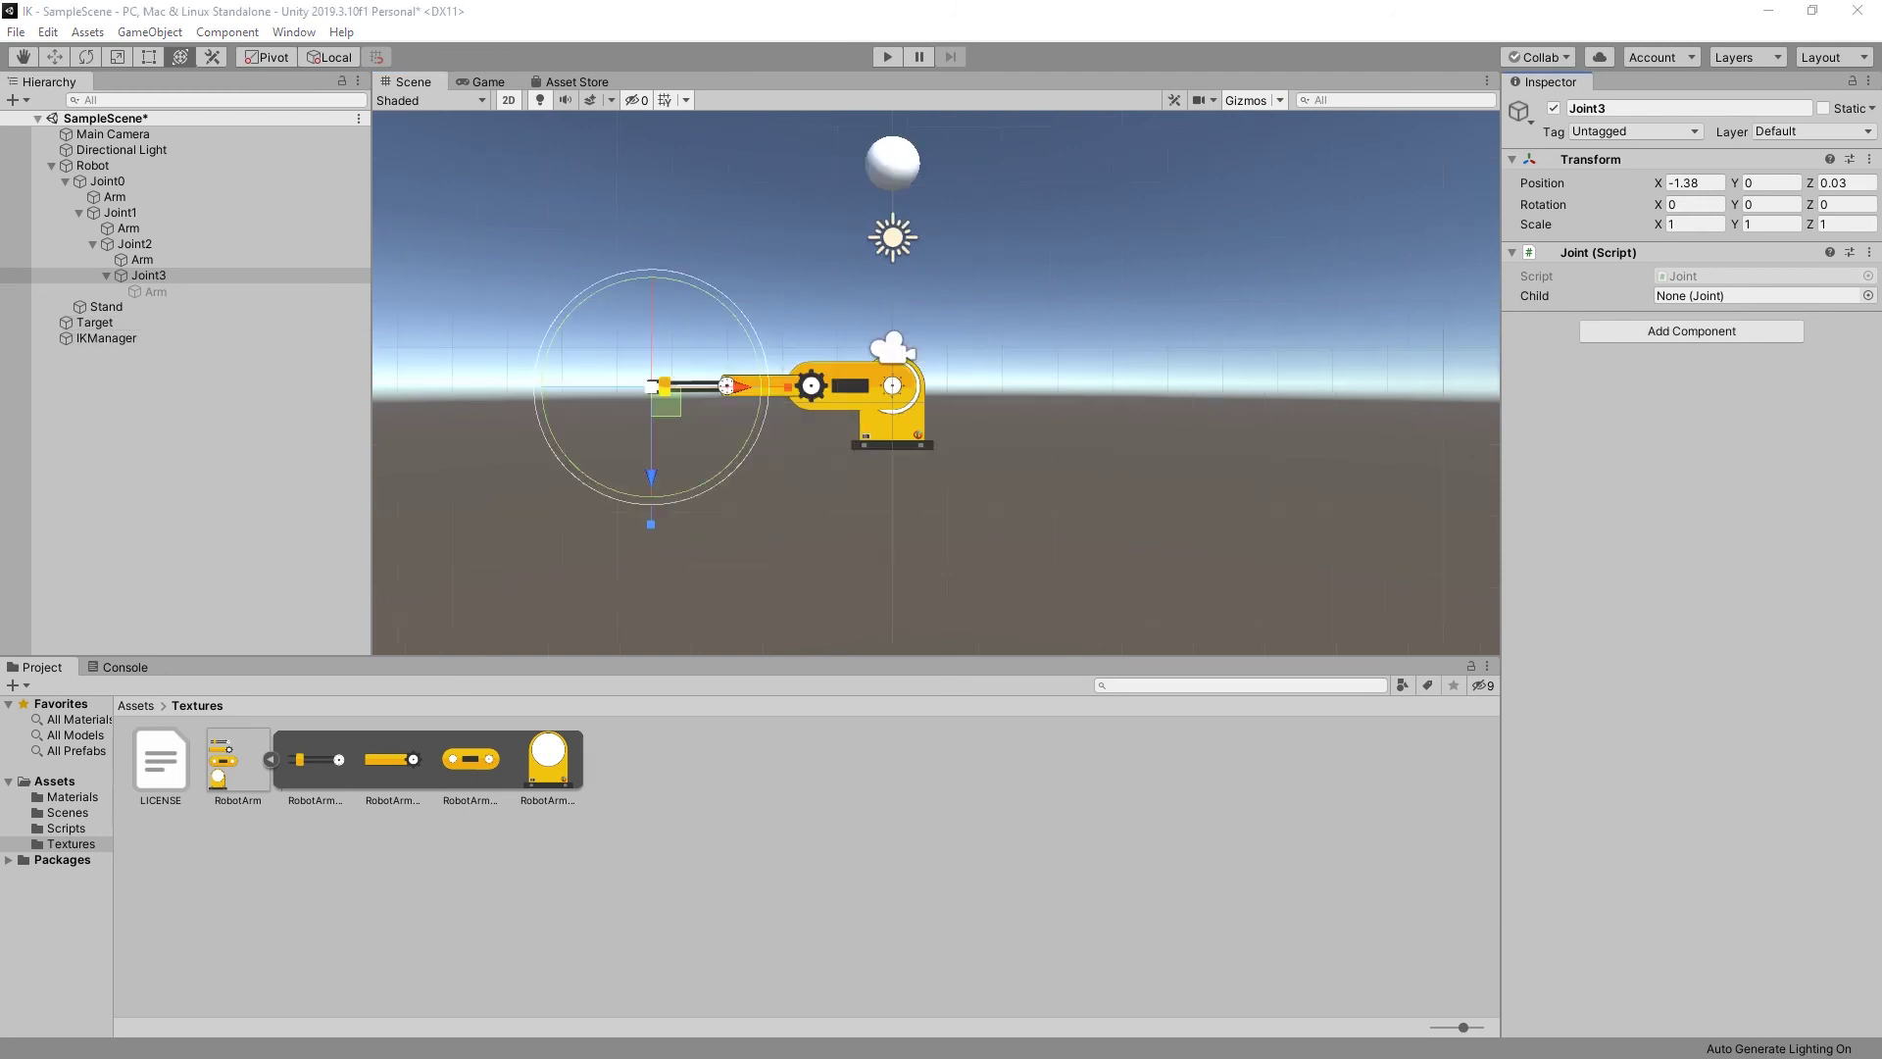
Step: Scale the Target sphere to 0.2 on X, Y and Z and apply the Red material from Assets/Materials
{"action": "left_click", "coordinate": [102, 321]}
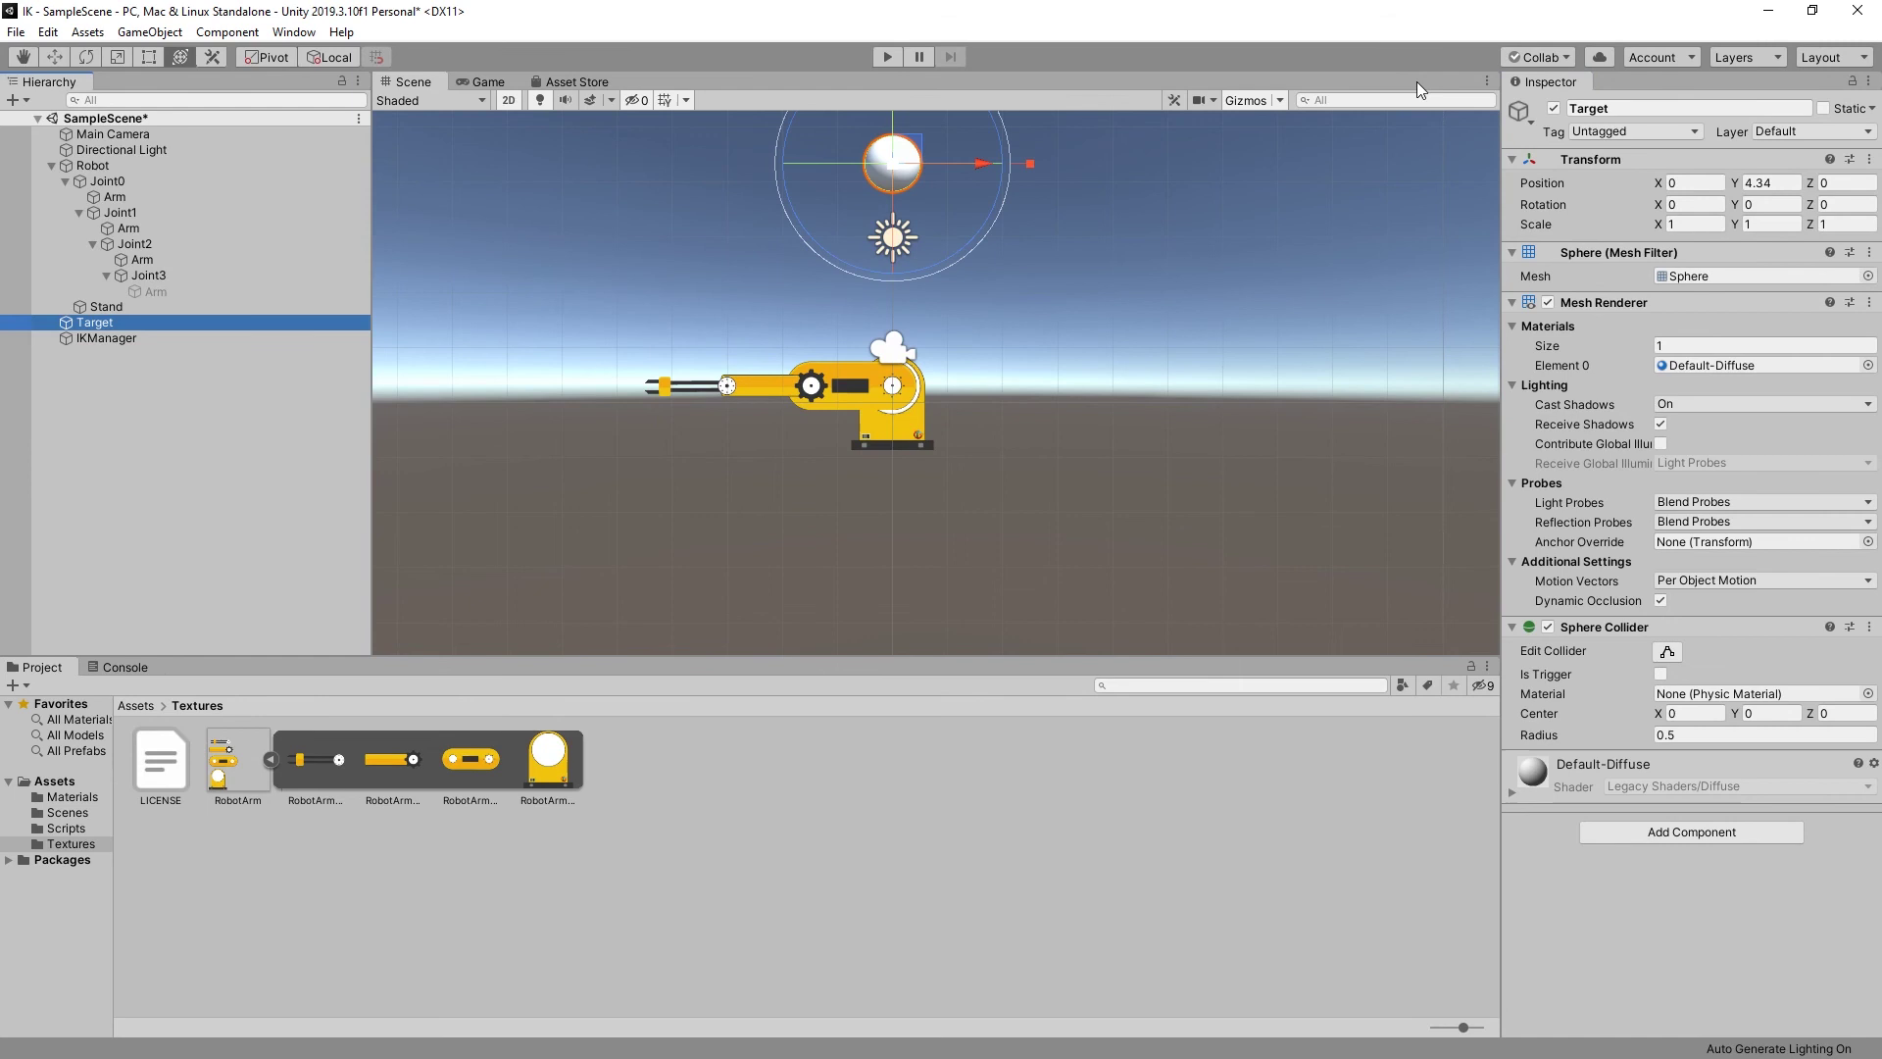
{"action": "left_click", "coordinate": [1672, 223]}
{"action": "type", "text": "0"}
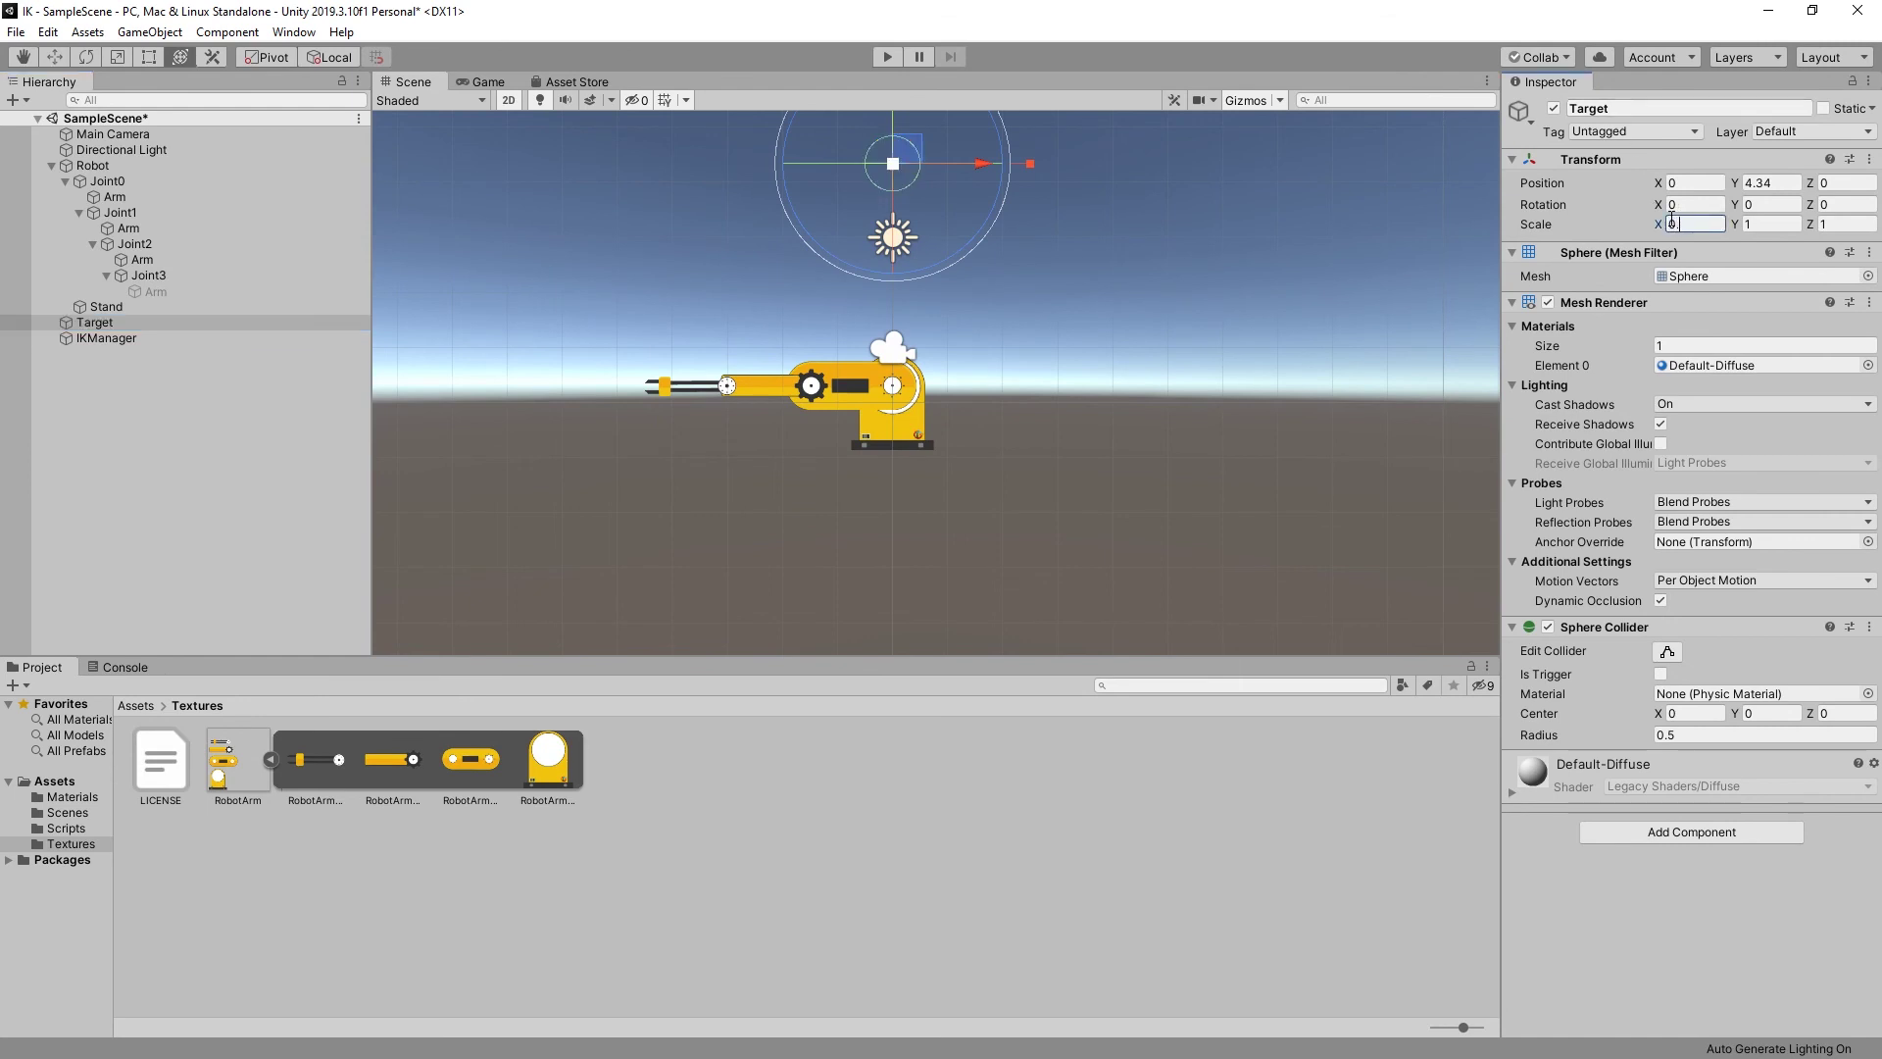
{"action": "type", "text": ".2"}
{"action": "left_click", "coordinate": [1754, 224]}
{"action": "type", "text": "0.2"}
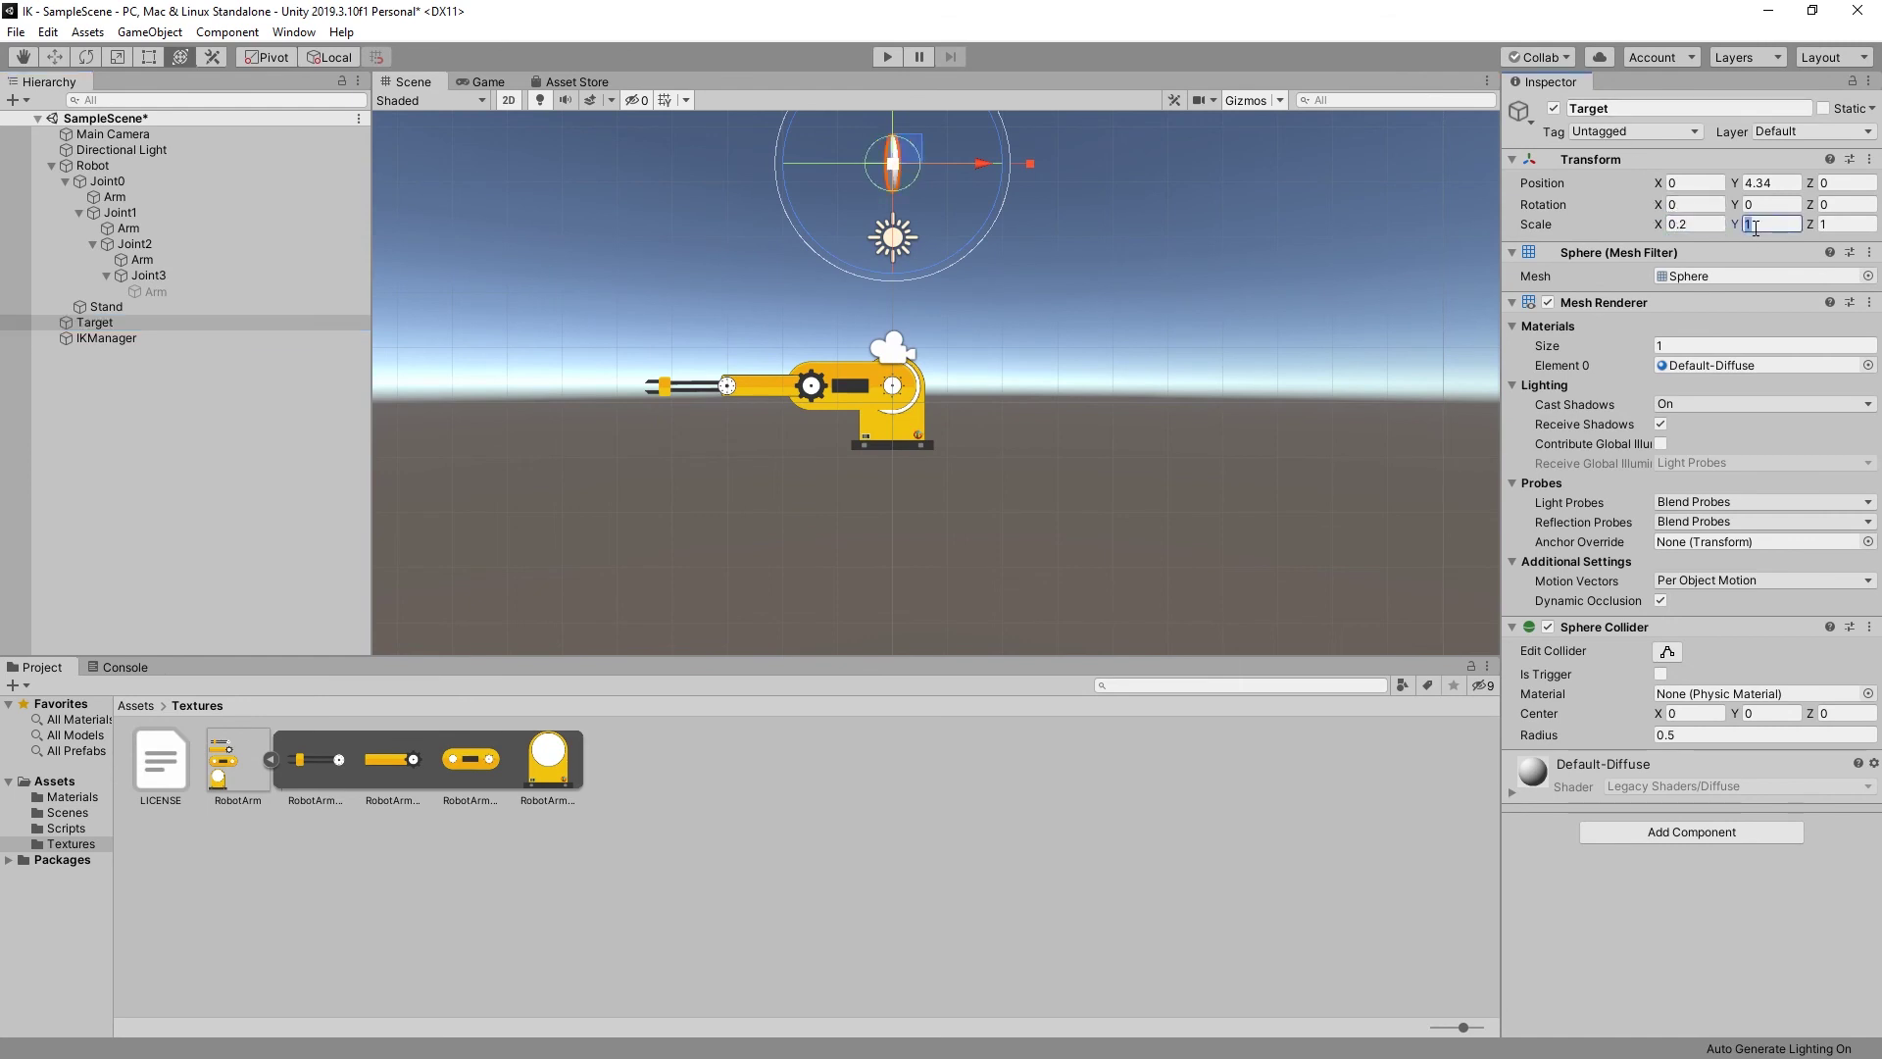
{"action": "left_click", "coordinate": [1839, 223]}
{"action": "type", "text": "0.2"}
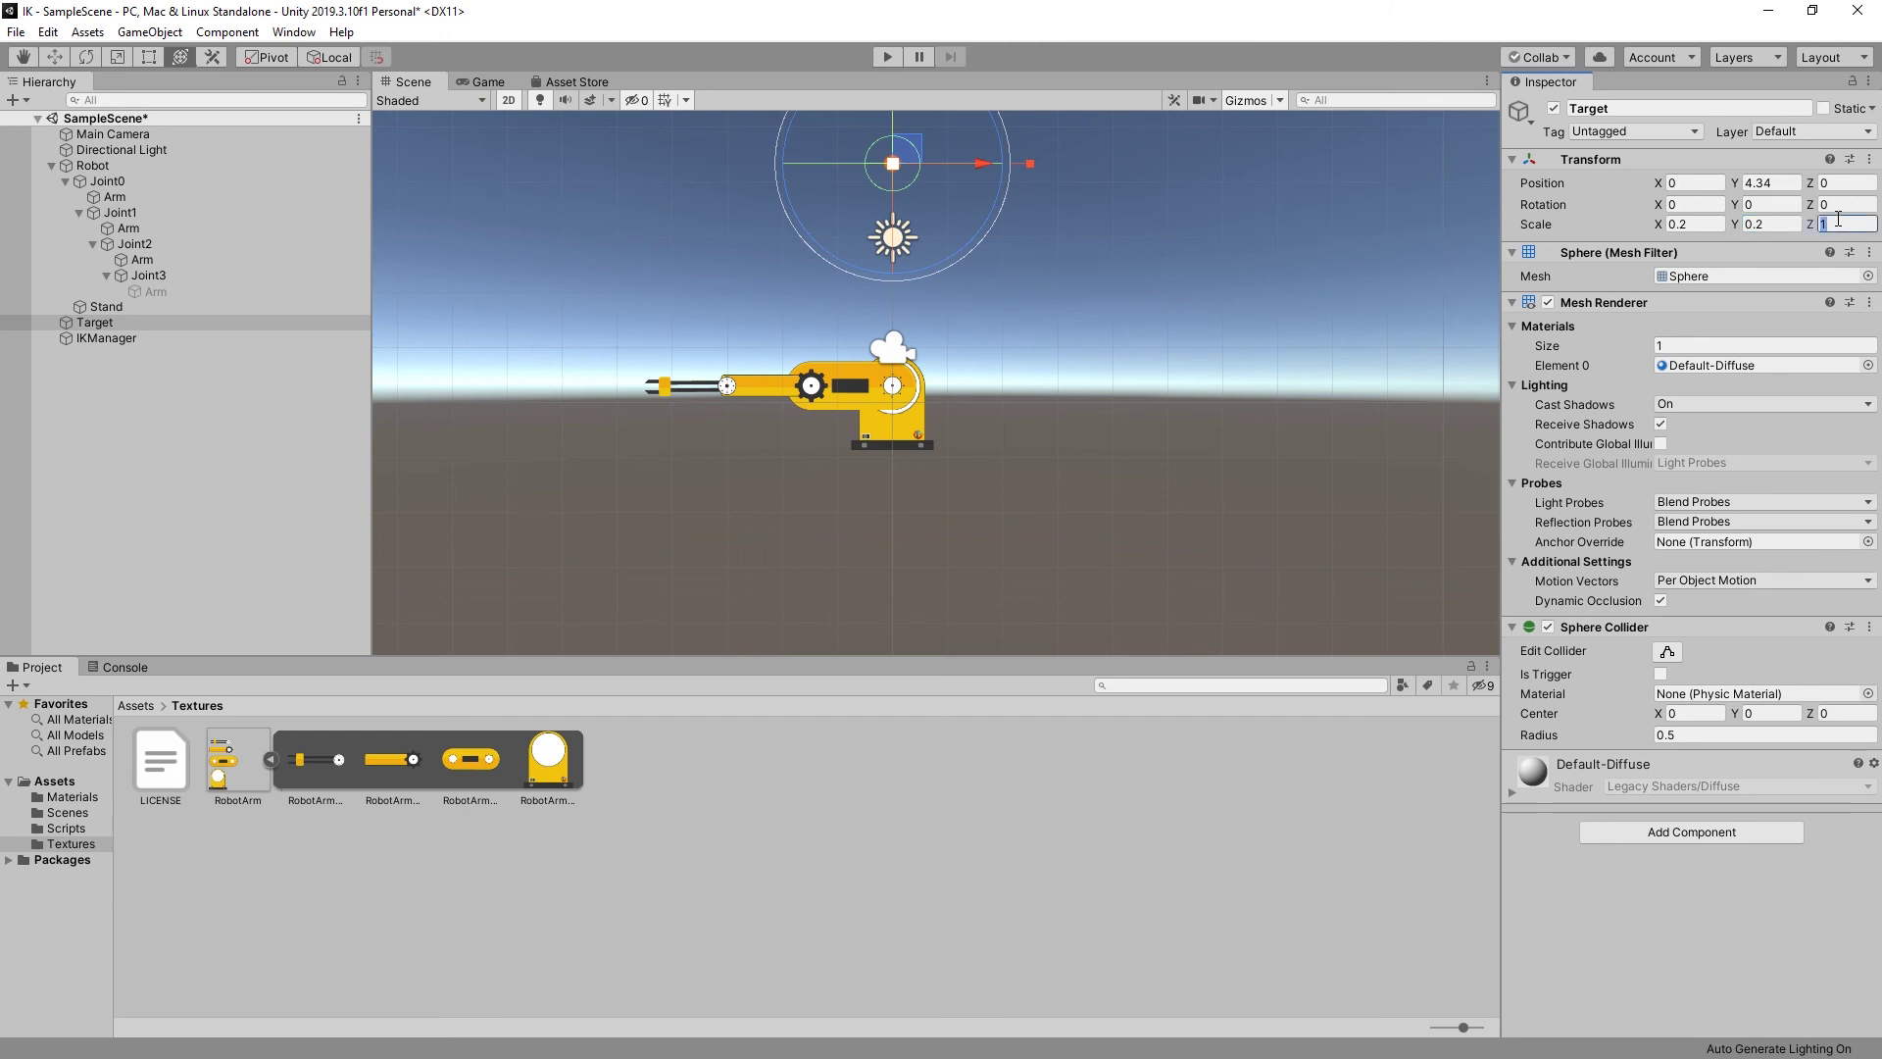
{"action": "left_click", "coordinate": [74, 797]}
{"action": "left_click_drag", "start_coordinate": [238, 760], "coordinate": [1690, 381]}
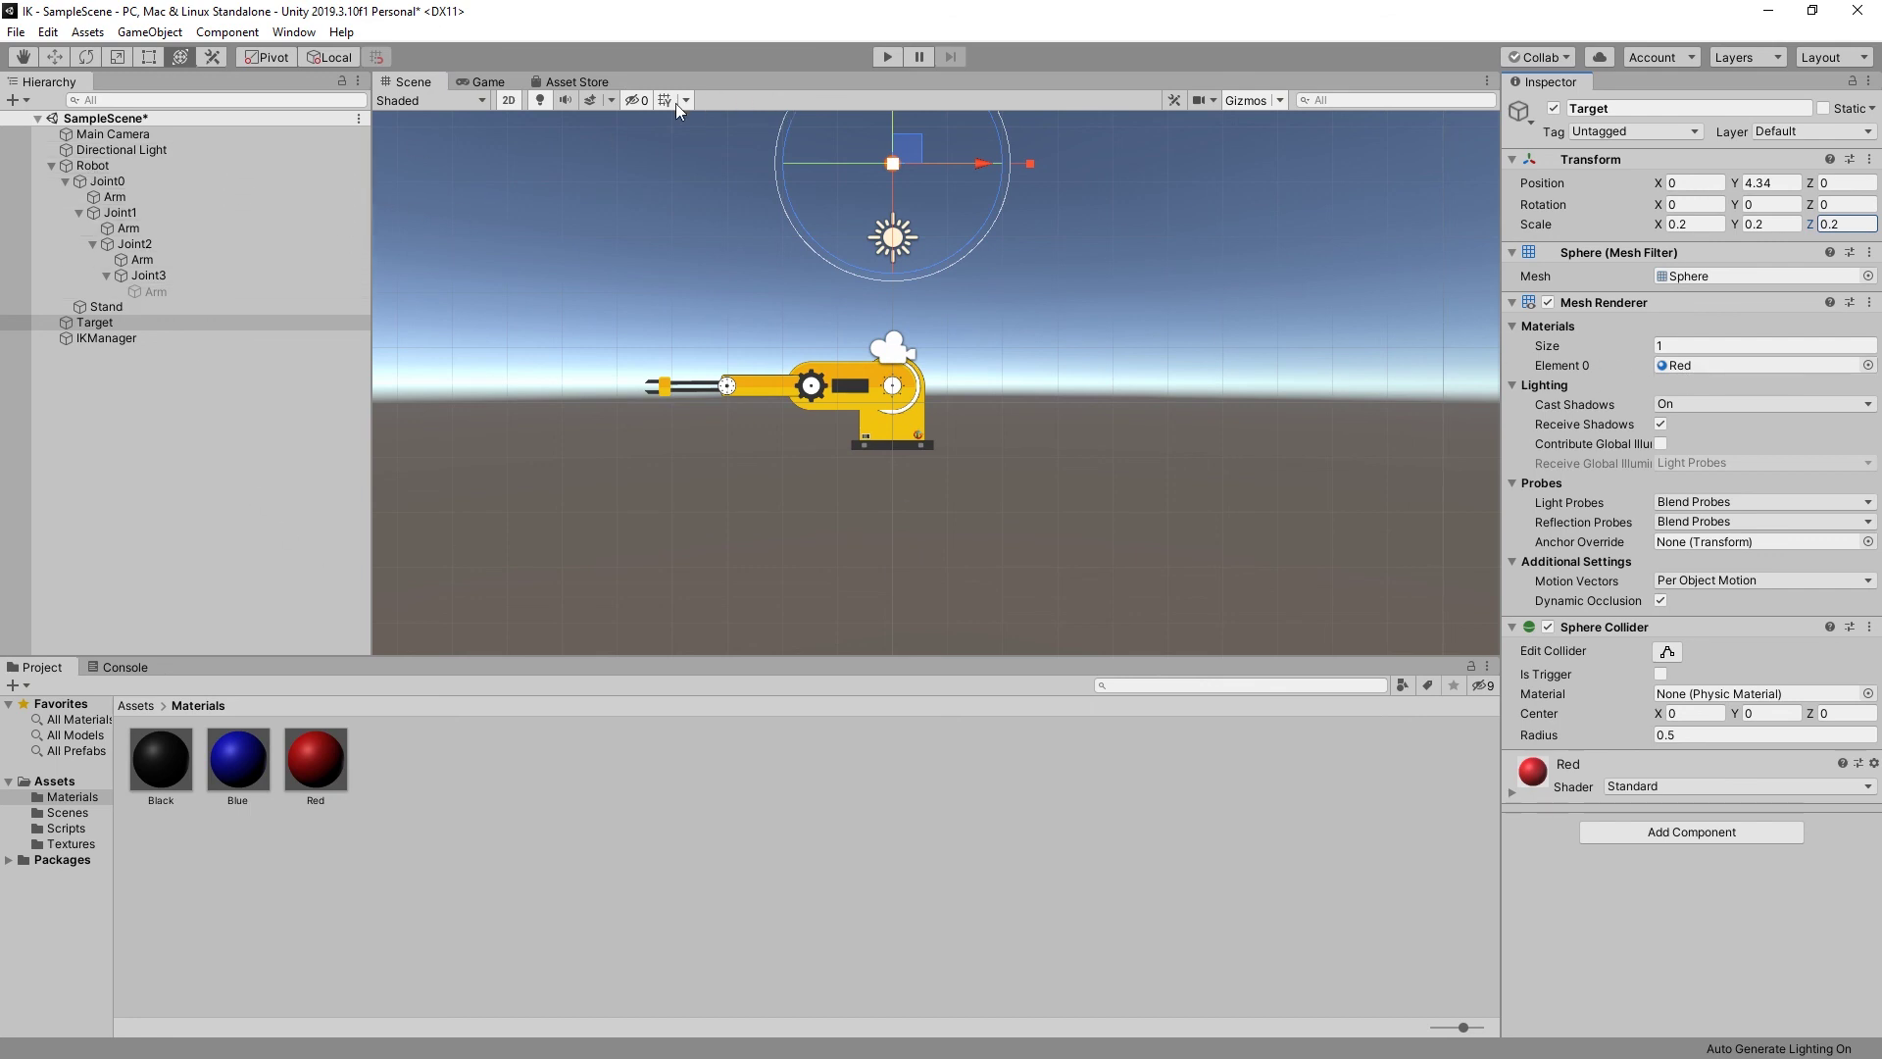
Step: Turn off the Skybox in the Scene view effects for a plain background
{"action": "left_click", "coordinate": [612, 100]}
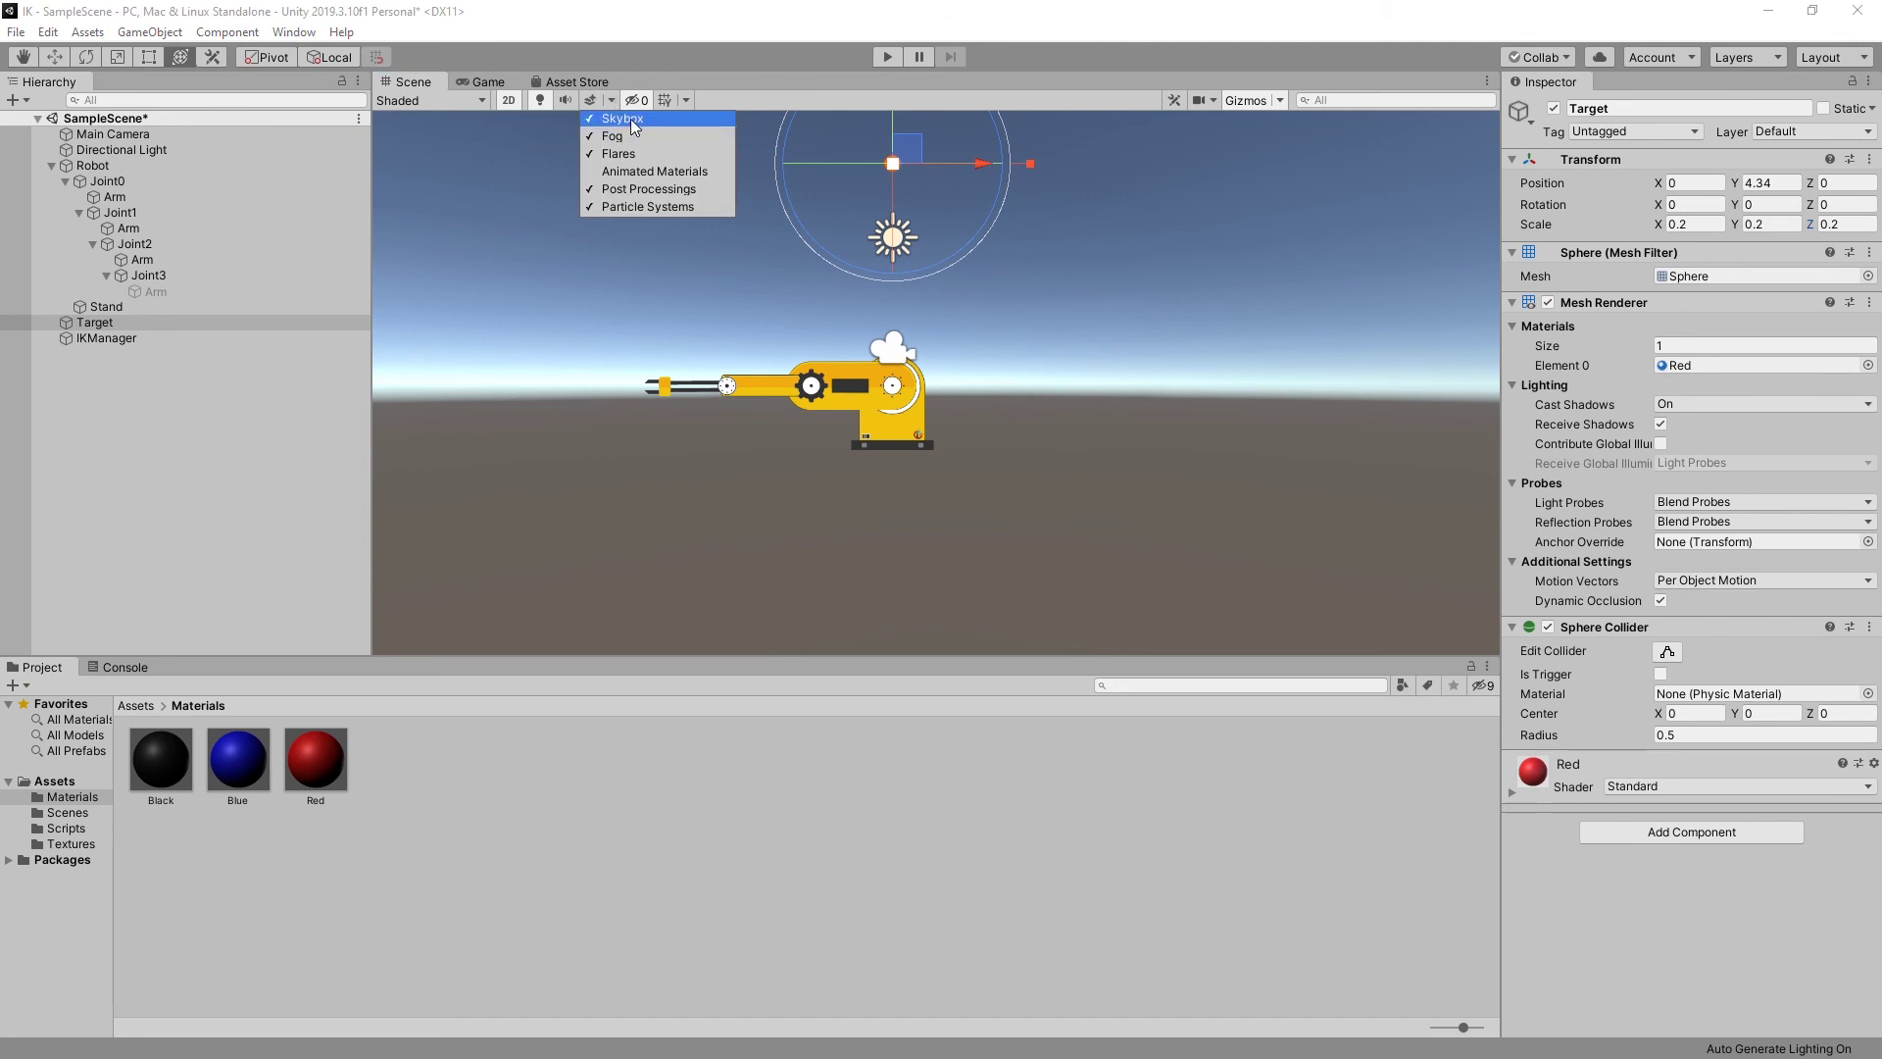
{"action": "left_click", "coordinate": [621, 119]}
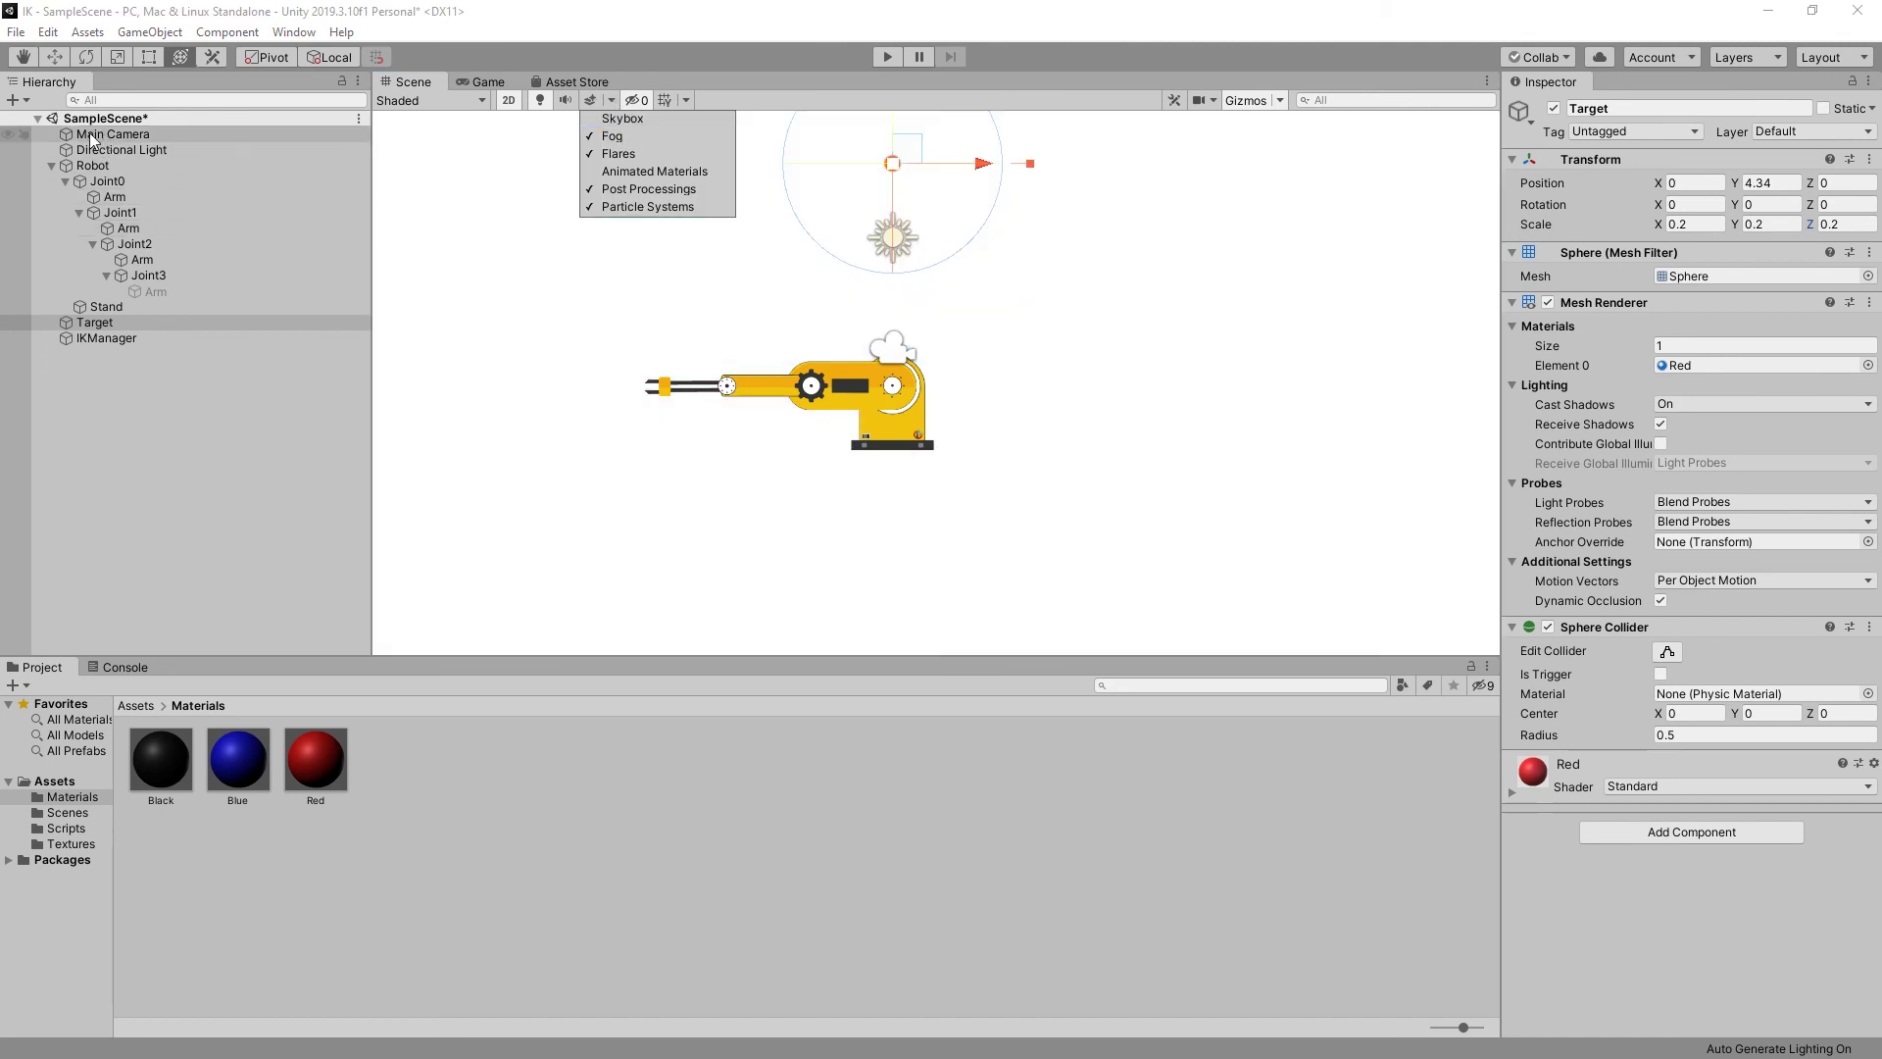
{"action": "left_click", "coordinate": [14, 139]}
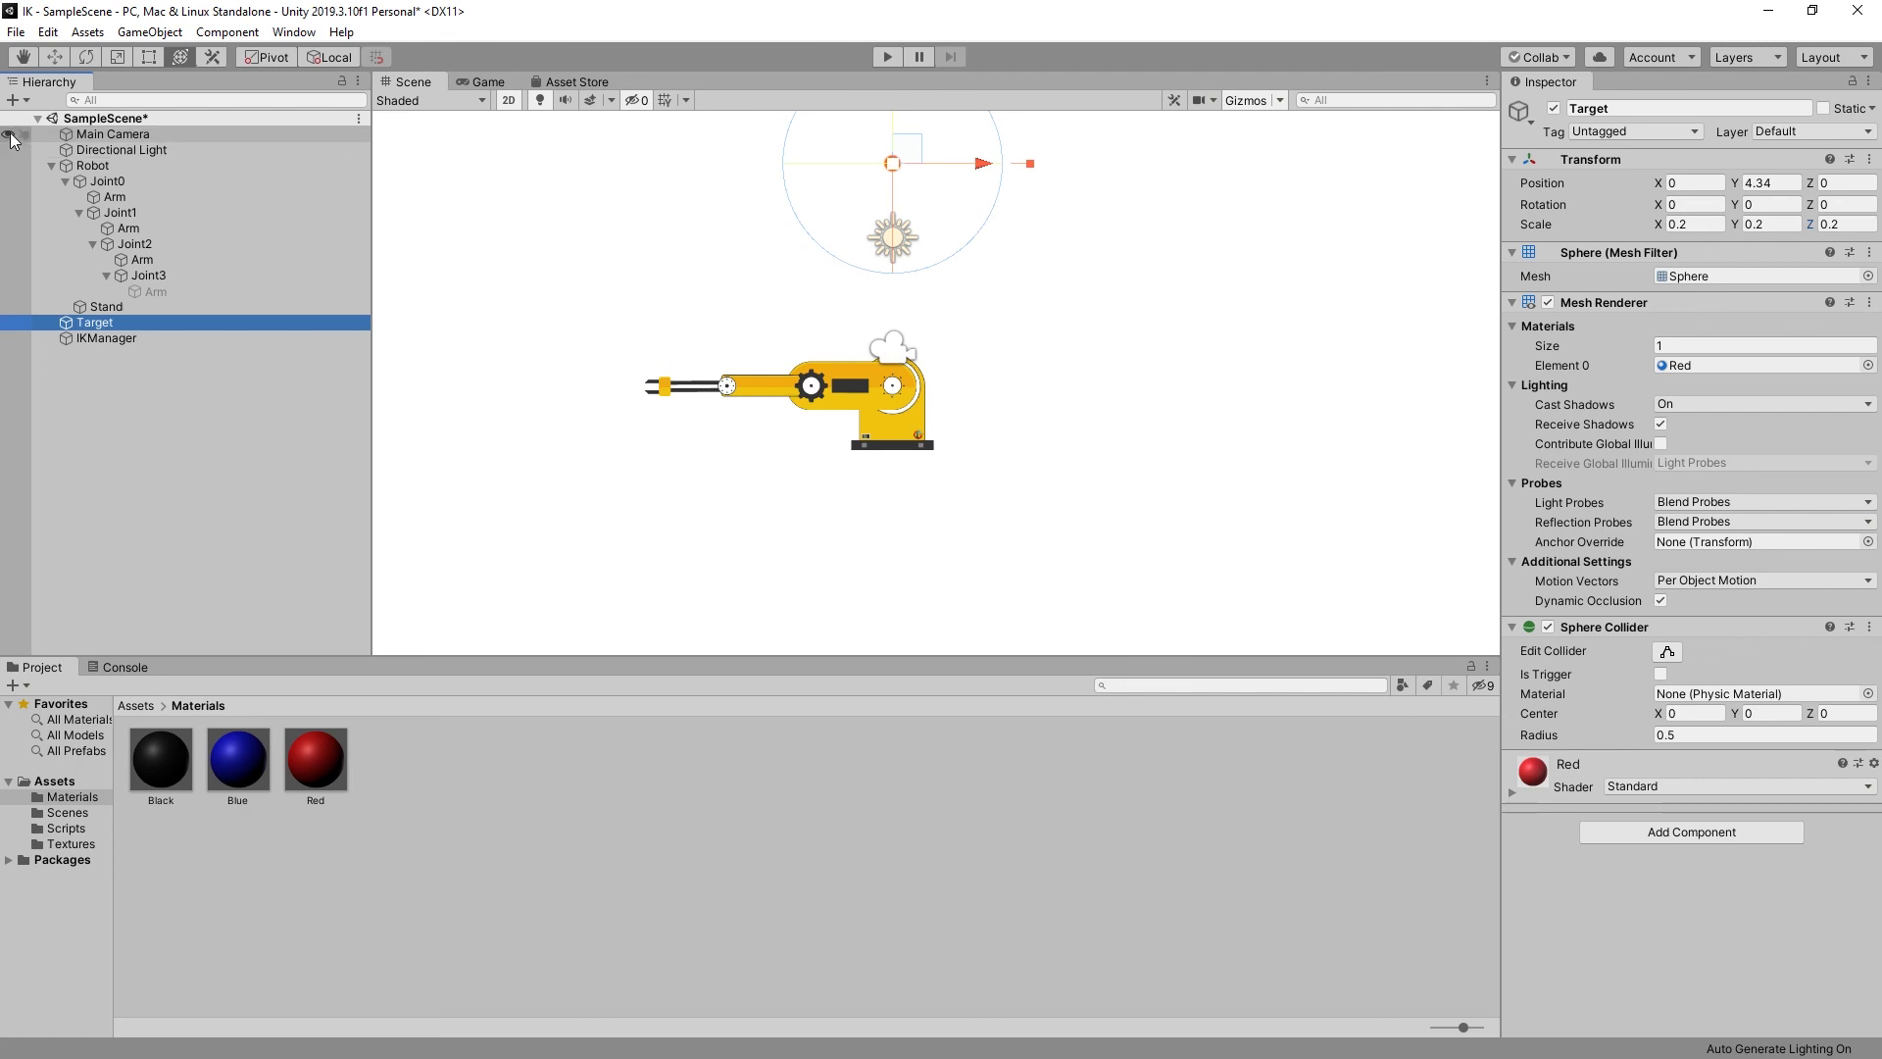
Step: Hide Main Camera and Directional Light in the scene, then enter play mode
{"action": "left_click", "coordinate": [10, 135]}
{"action": "left_click", "coordinate": [10, 150]}
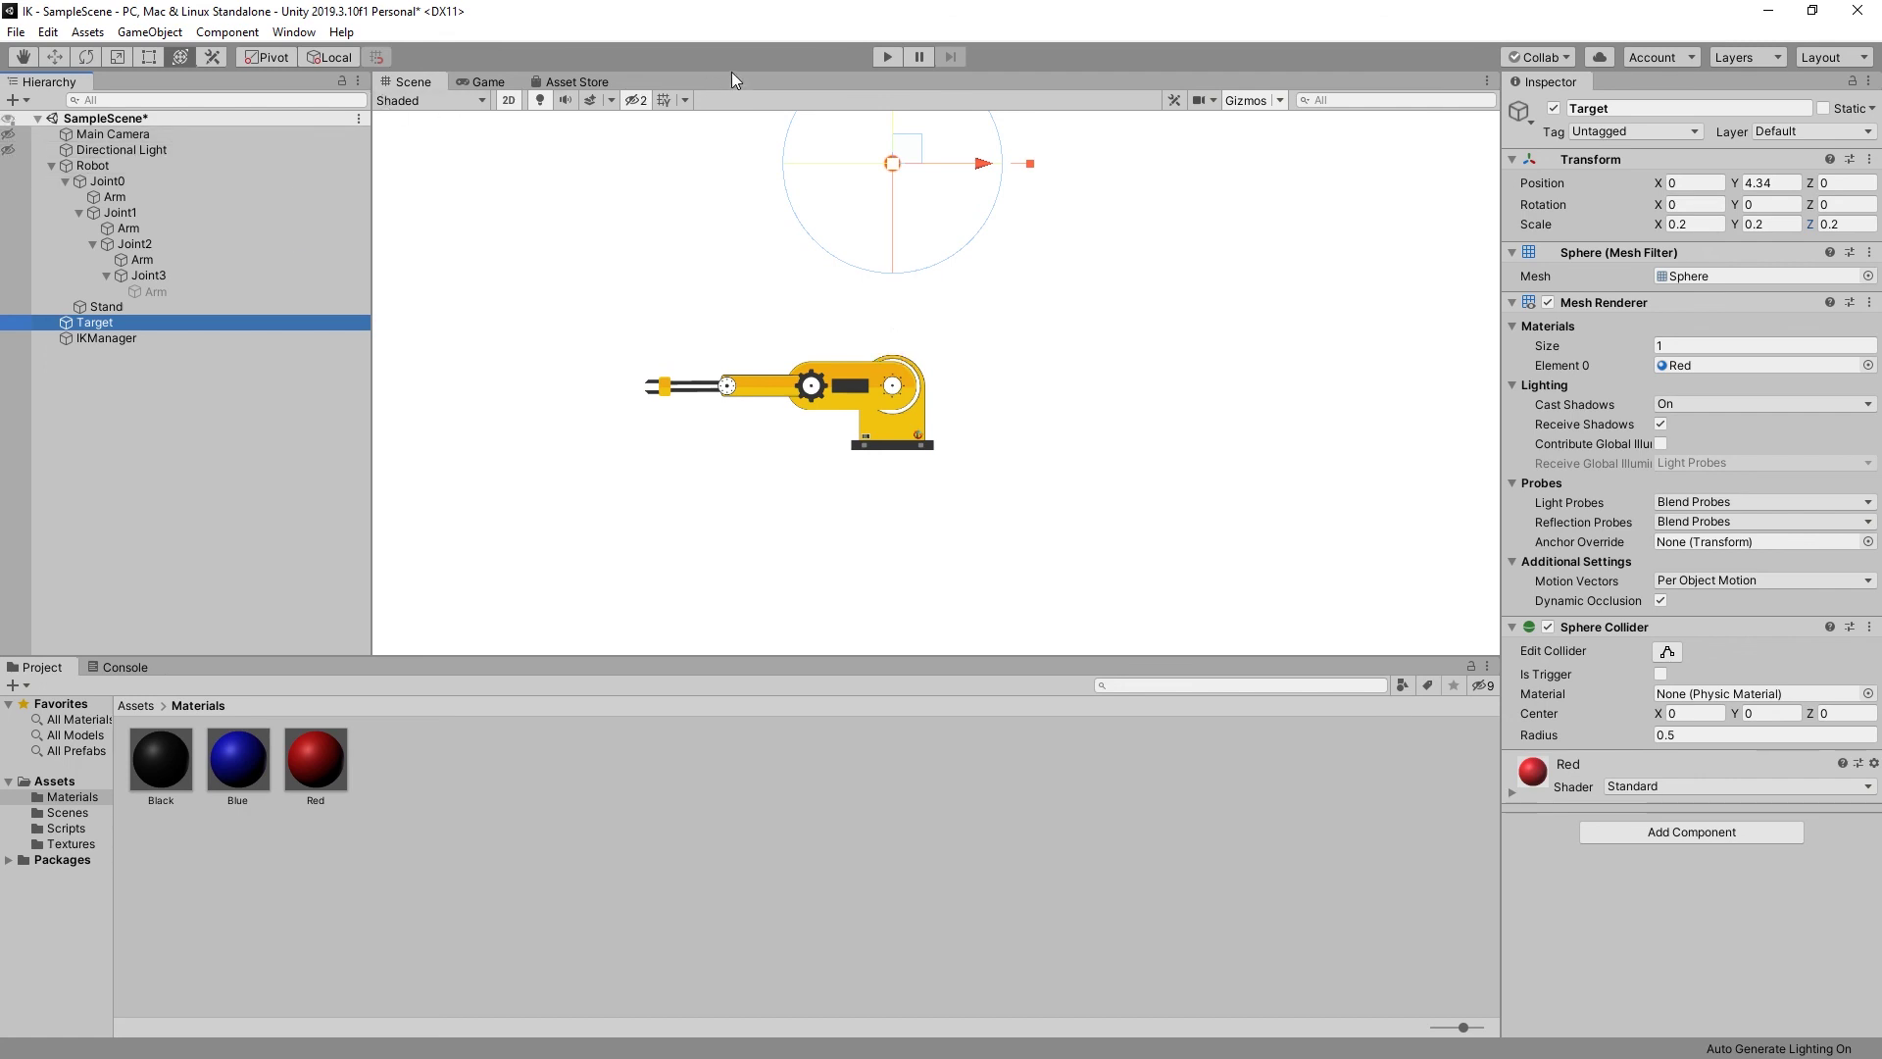
{"action": "left_click", "coordinate": [889, 56]}
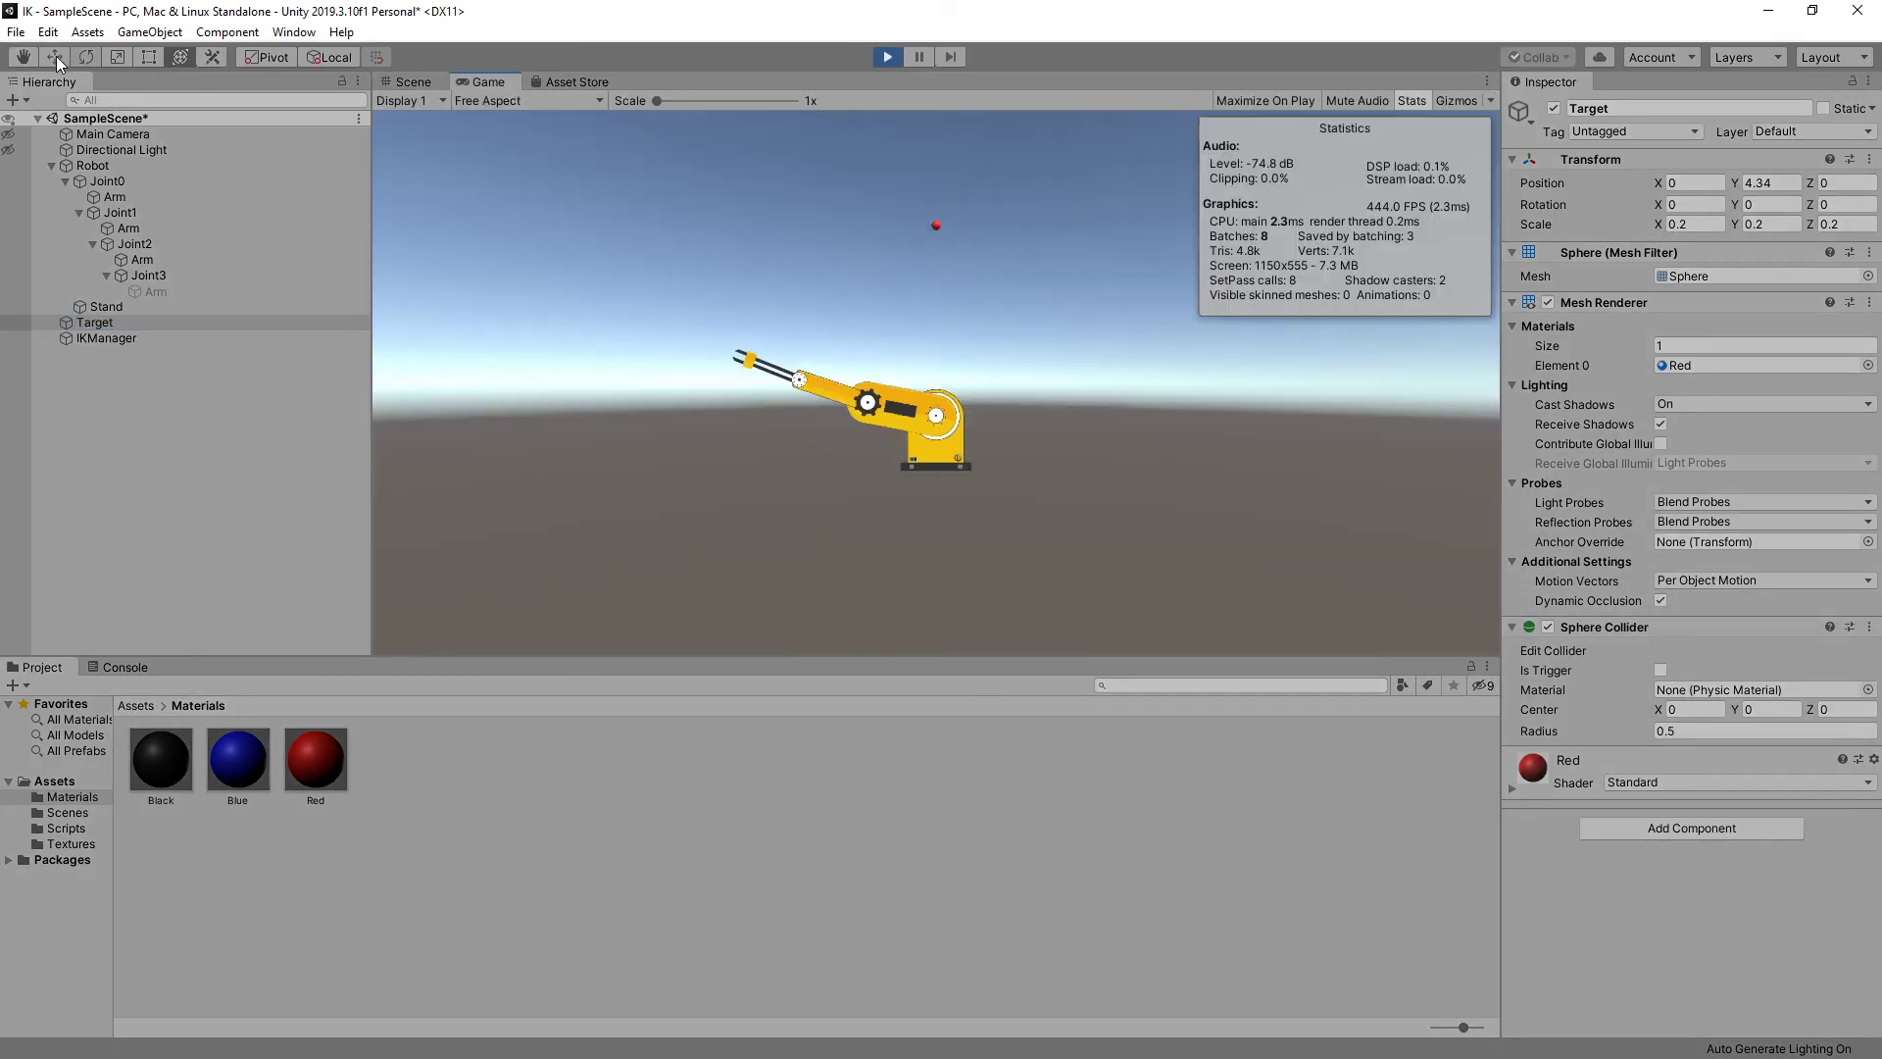
Step: In the Scene view during play, drag the Target to X -5.06, Y 2.89 so the arm follows
{"action": "left_click", "coordinate": [56, 56]}
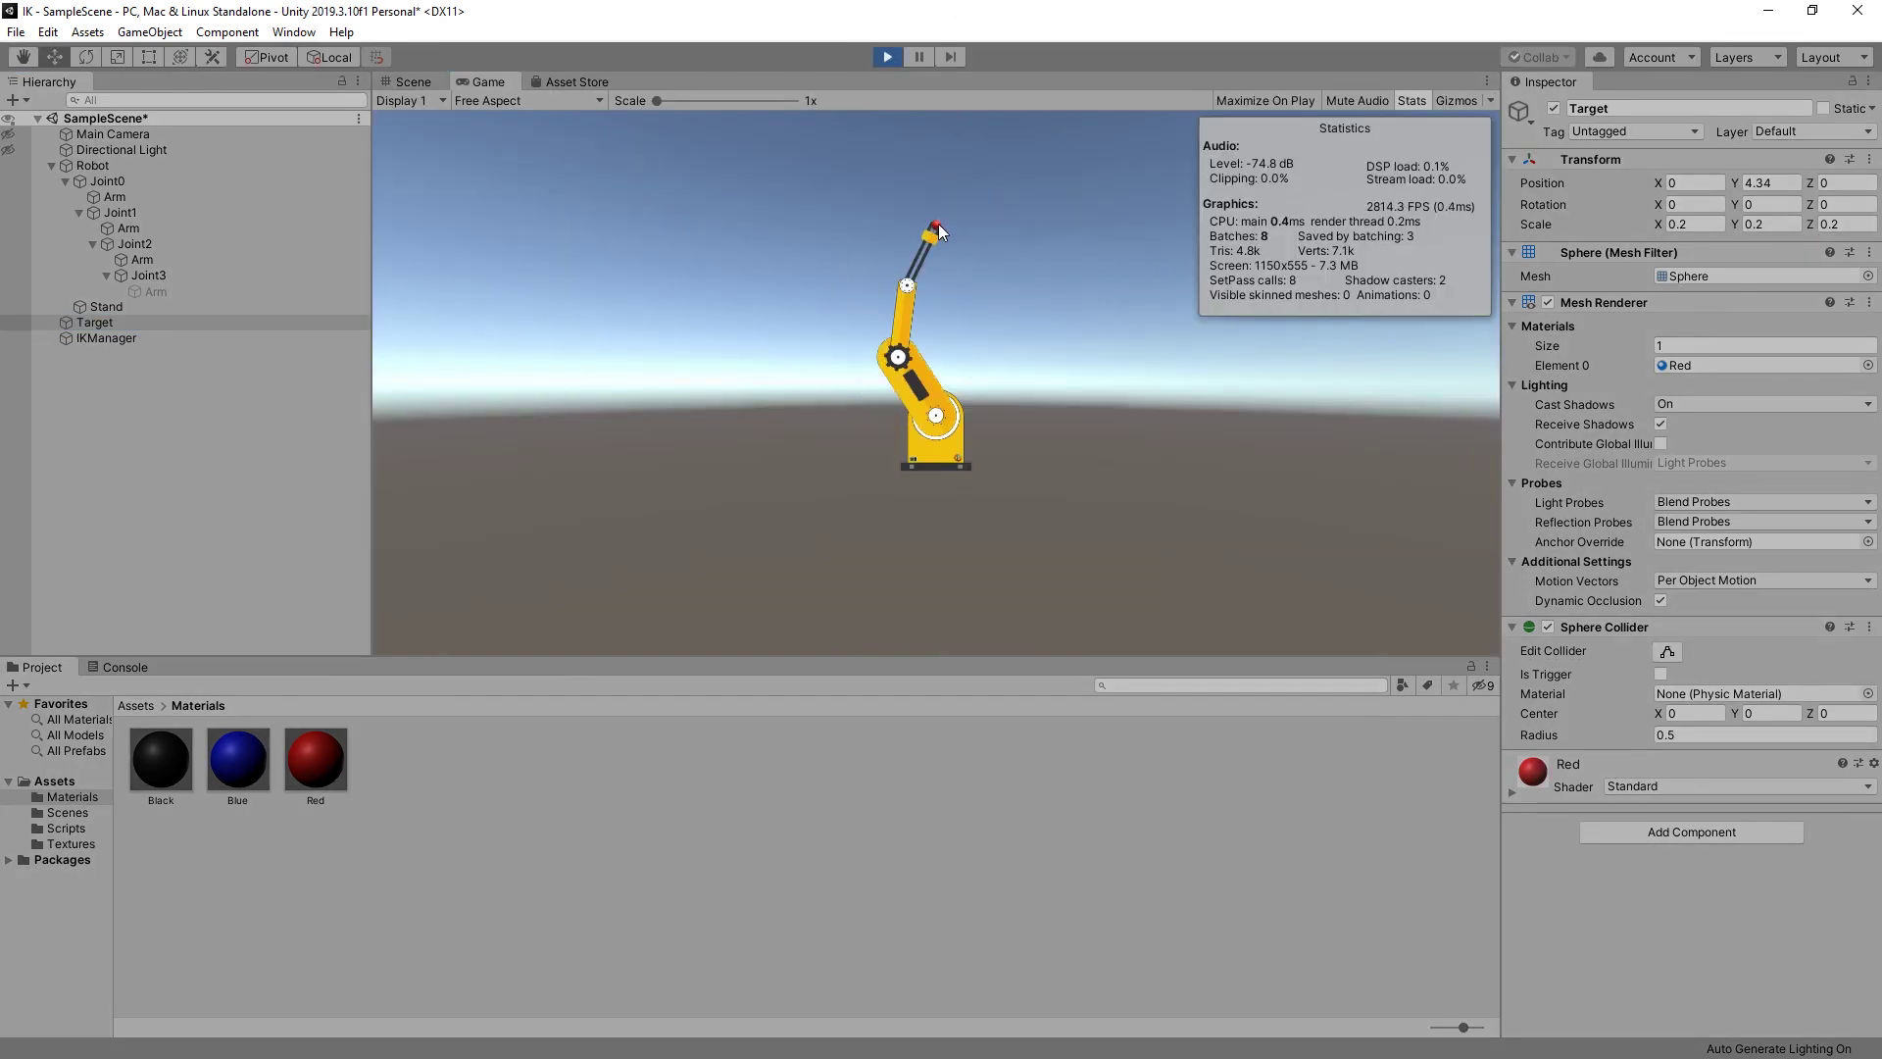
{"action": "left_click", "coordinate": [428, 85]}
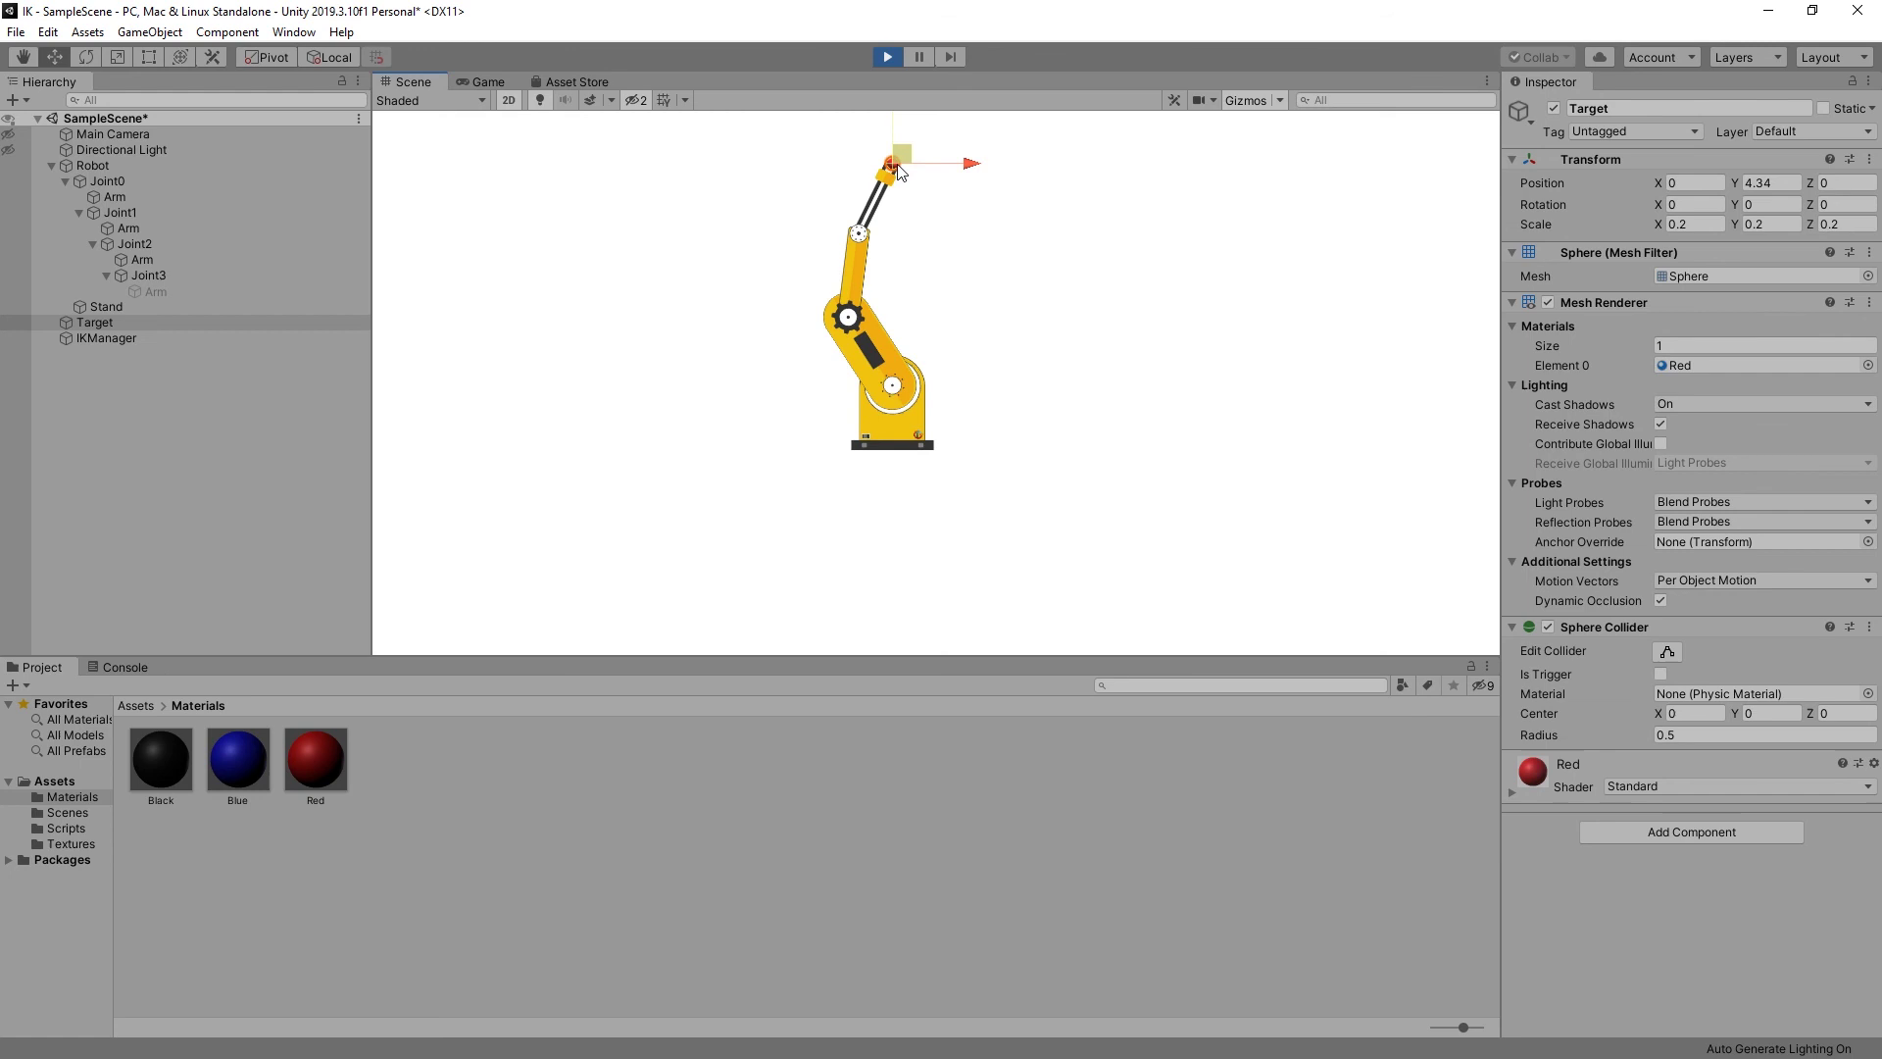
{"action": "left_click_drag", "start_coordinate": [892, 164], "coordinate": [608, 236]}
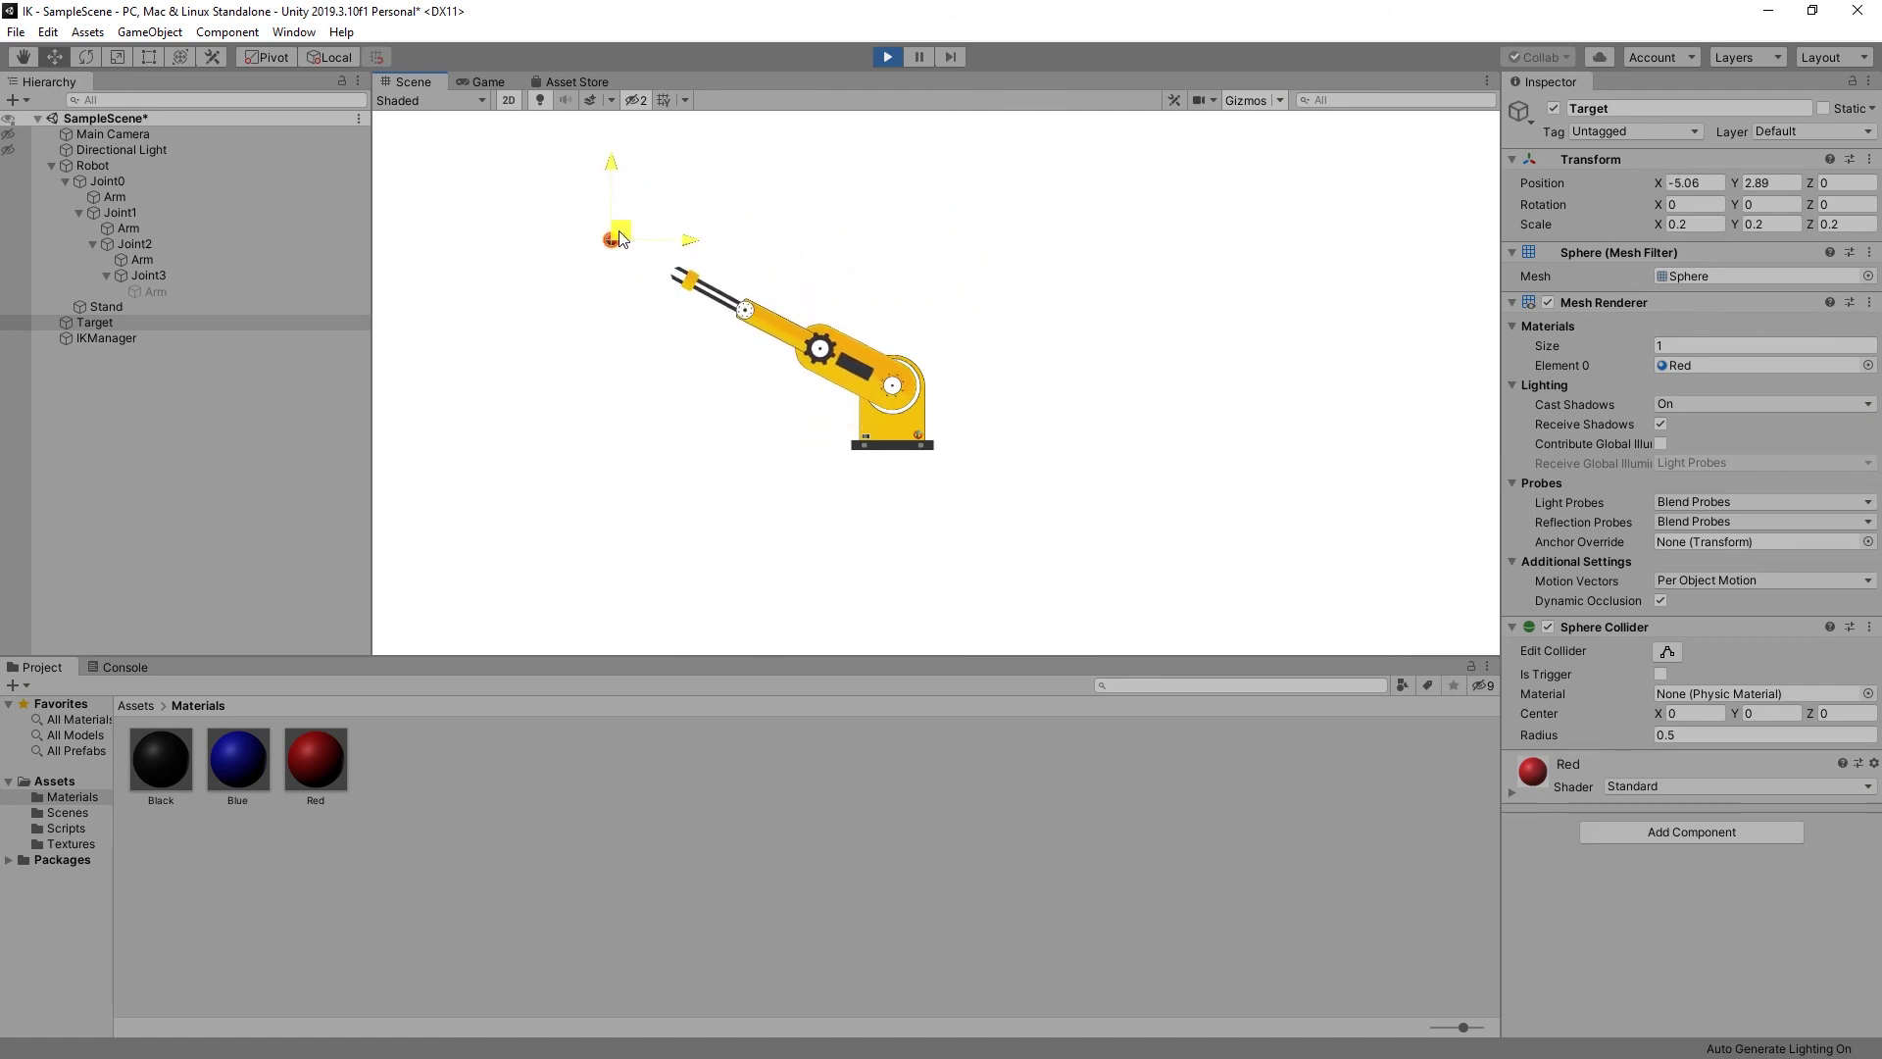